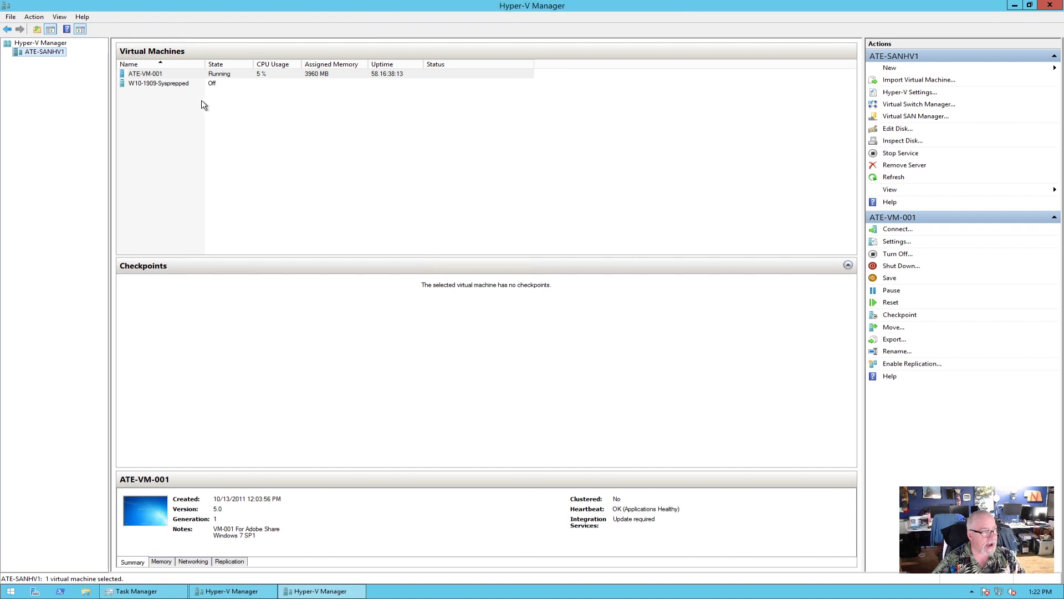
Select ATE-VM-001, then the W10-1909-Sysprepped machine, and open File Explorer.
{"action": "left_click", "coordinate": [159, 76]}
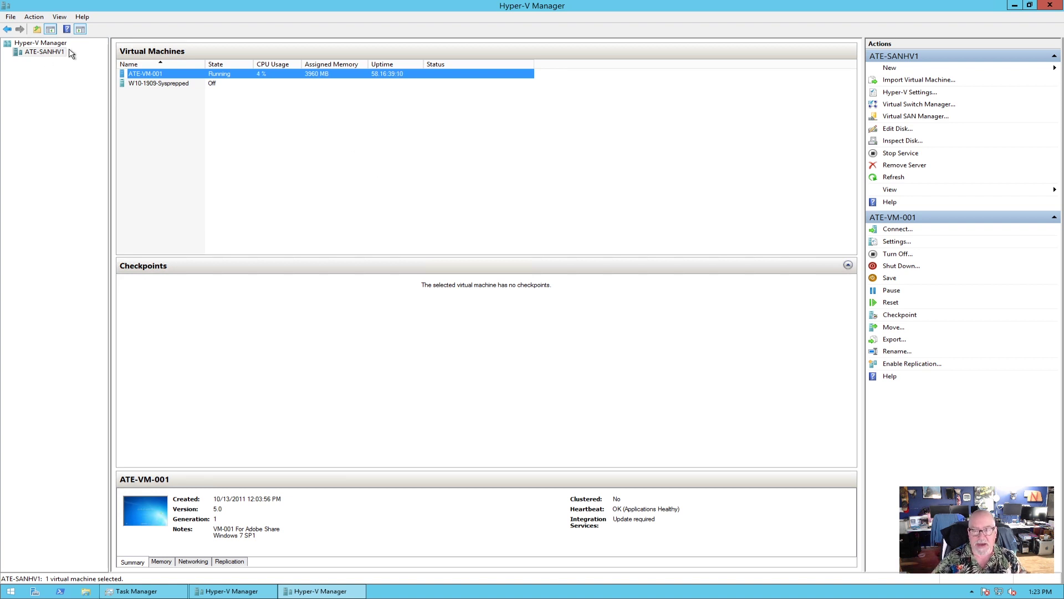
{"action": "left_click", "coordinate": [164, 88]}
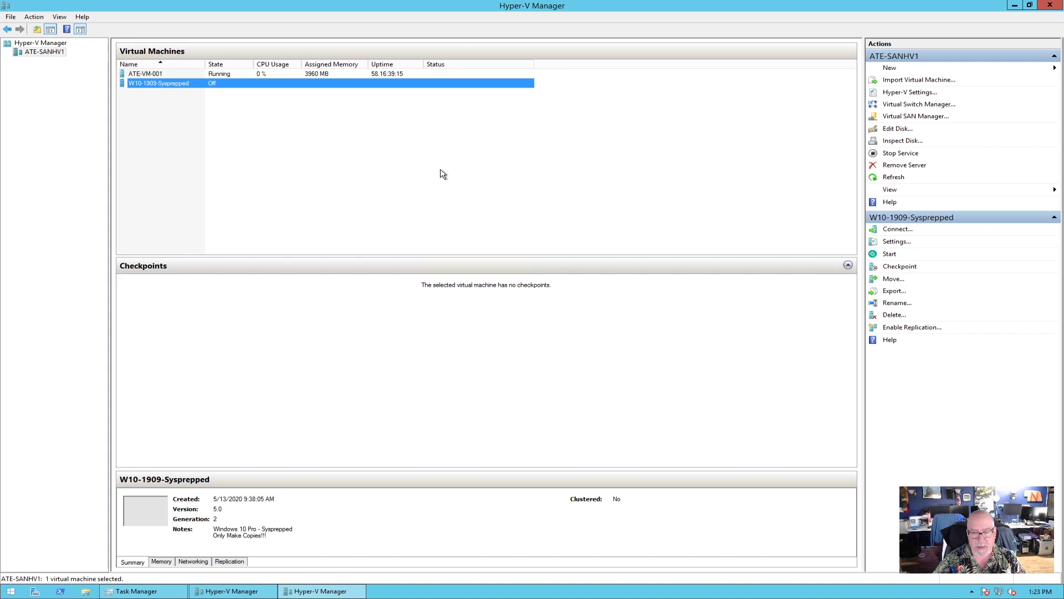
{"action": "left_click", "coordinate": [85, 591]}
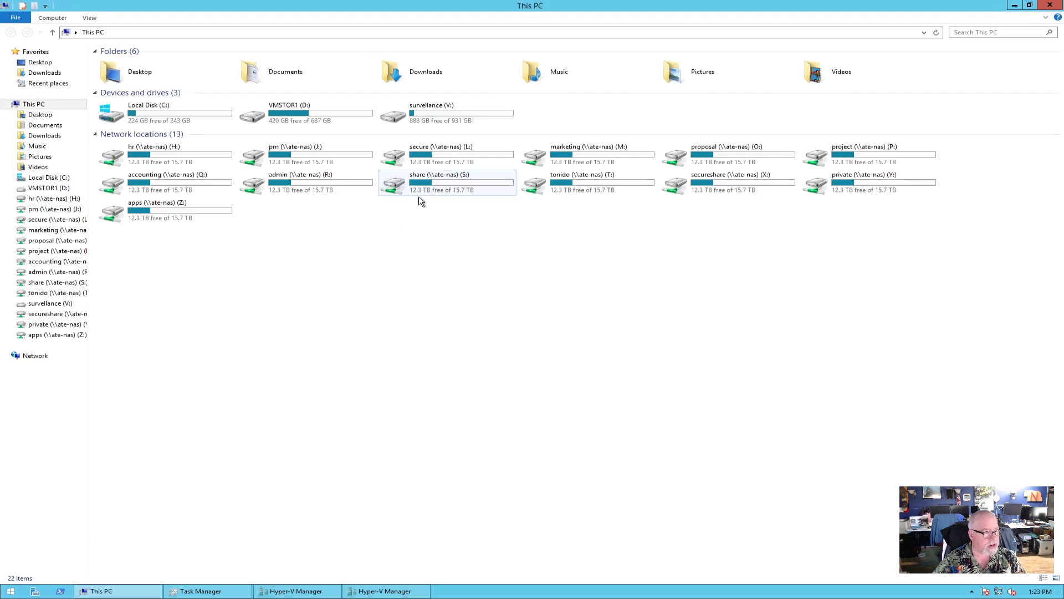
{"action": "double_click", "coordinate": [320, 122]}
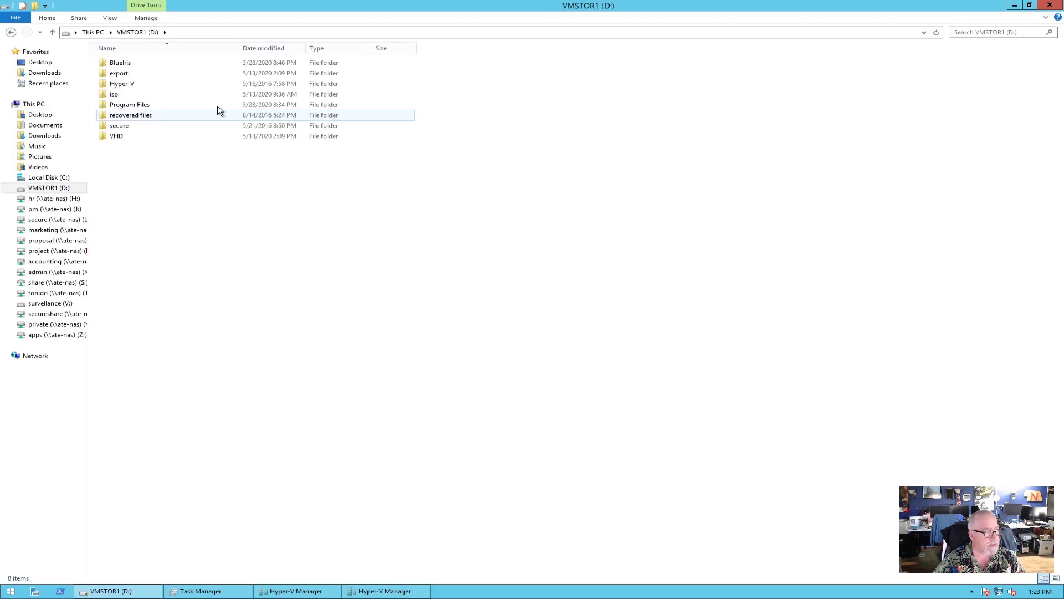
{"action": "double_click", "coordinate": [128, 78]}
{"action": "left_click", "coordinate": [140, 66]}
{"action": "double_click", "coordinate": [140, 62]}
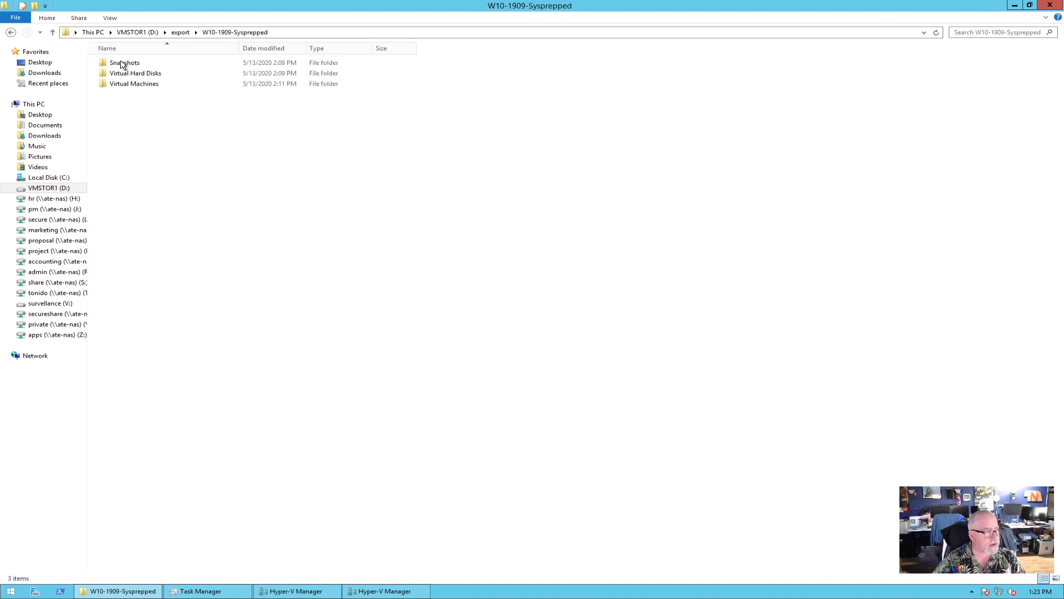
{"action": "left_click", "coordinate": [14, 33]}
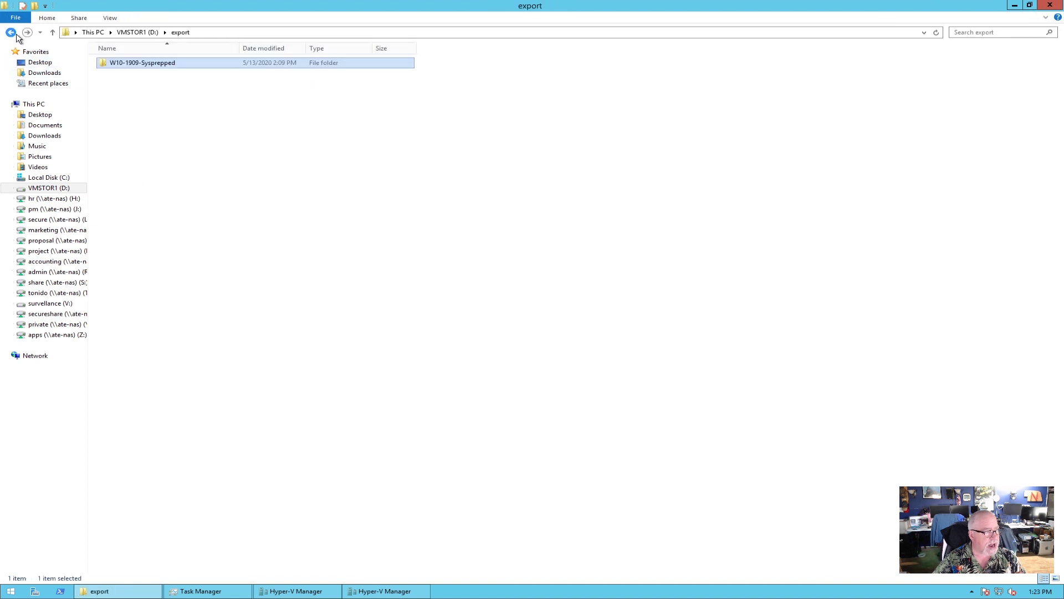
{"action": "left_click", "coordinate": [1049, 9]}
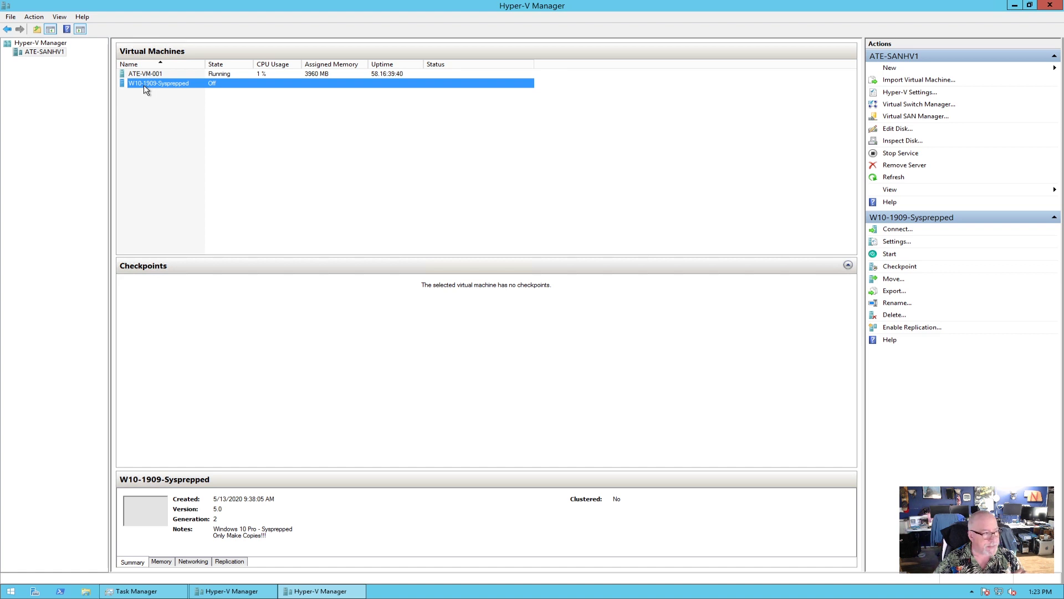
In the VM's settings, rename W10-1909-Sysprepped to ATE-VM10-001, cut the notes to 'Windows 10 Pro', and apply.
{"action": "right_click", "coordinate": [146, 89]}
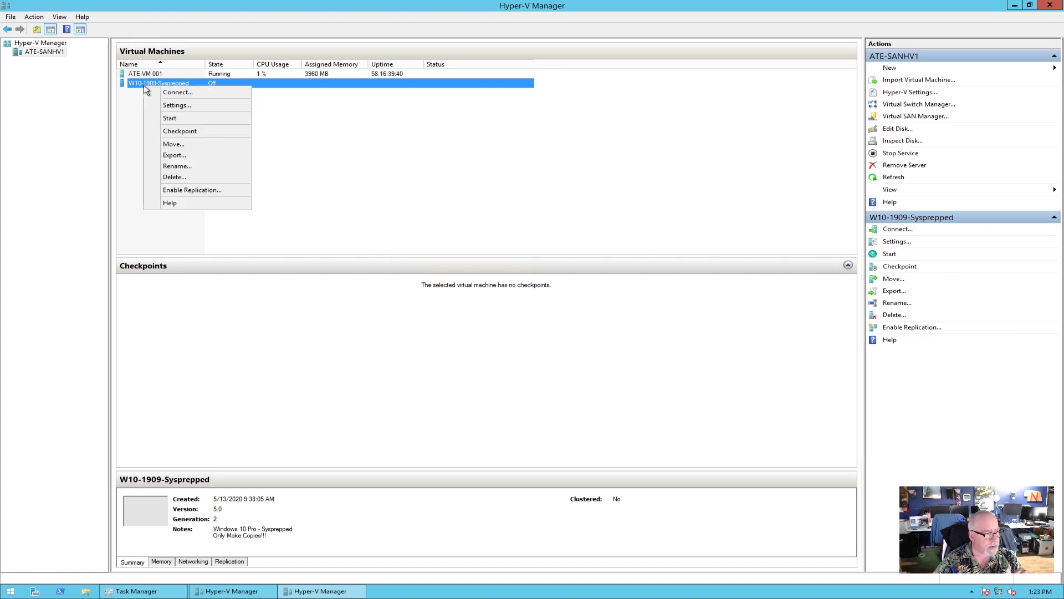
{"action": "left_click", "coordinate": [179, 106]}
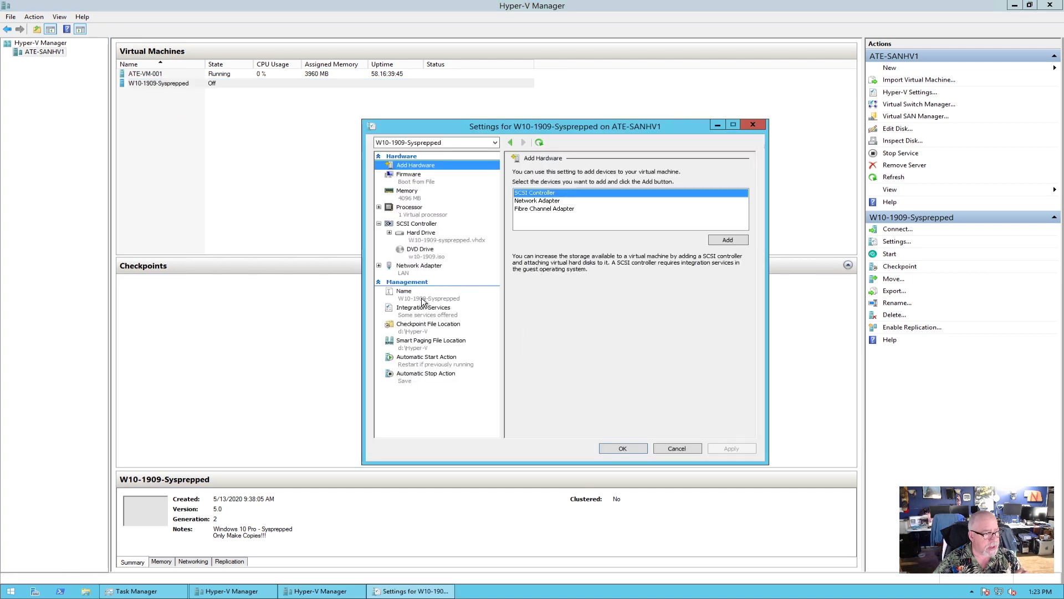
{"action": "left_click", "coordinate": [422, 299]}
{"action": "left_click_drag", "start_coordinate": [579, 183], "coordinate": [500, 190]}
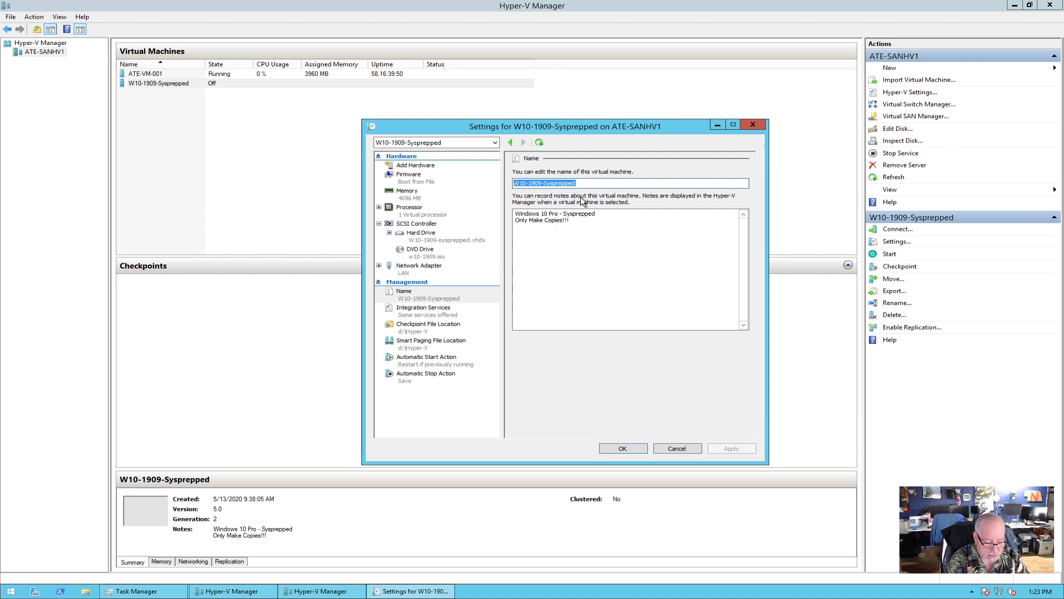
{"action": "type", "text": "ATE-"}
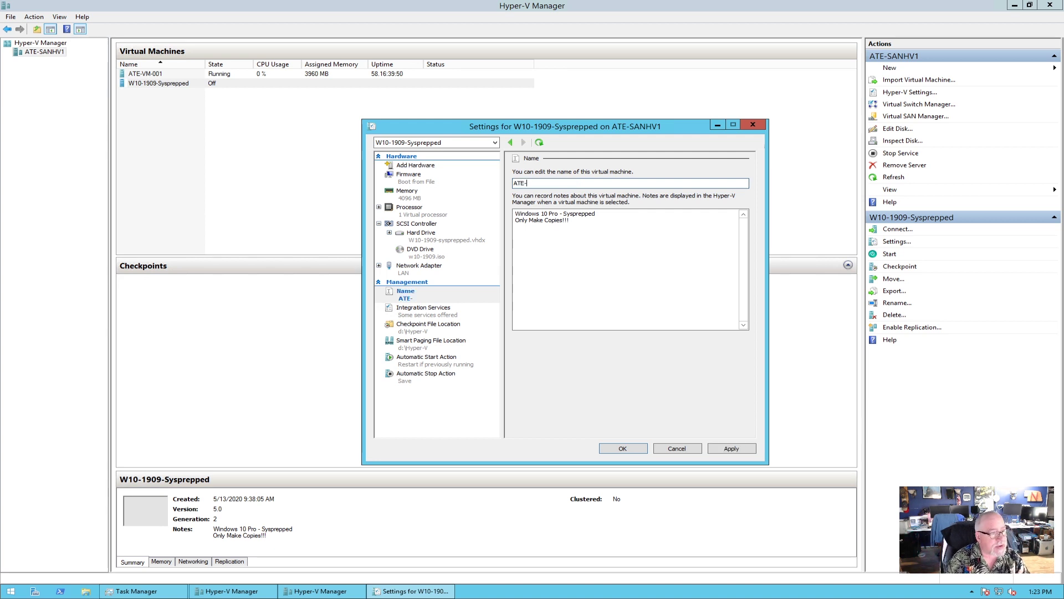
{"action": "type", "text": "VM"}
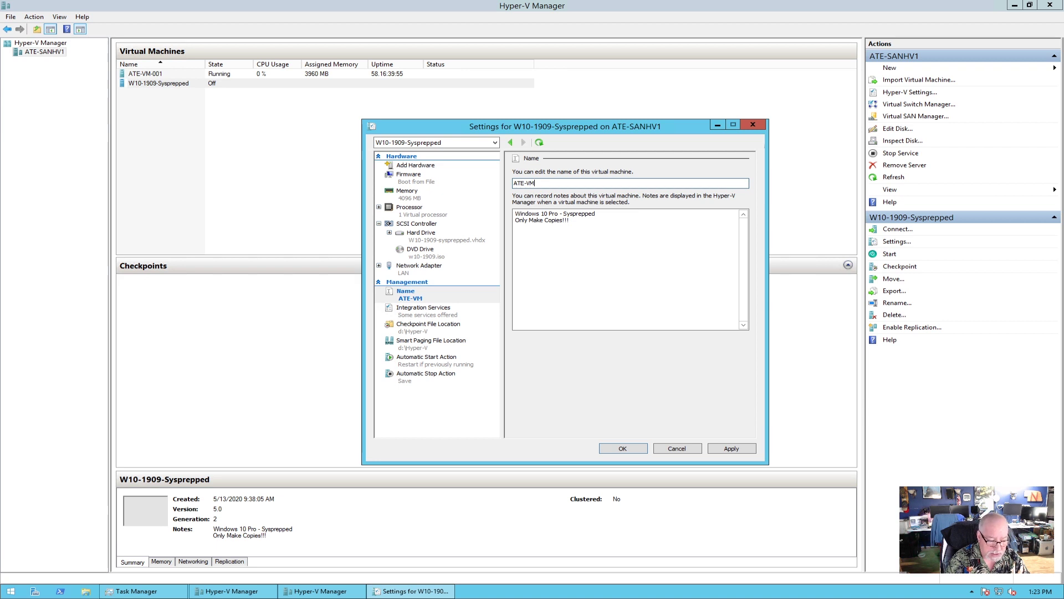
{"action": "type", "text": "10-001"}
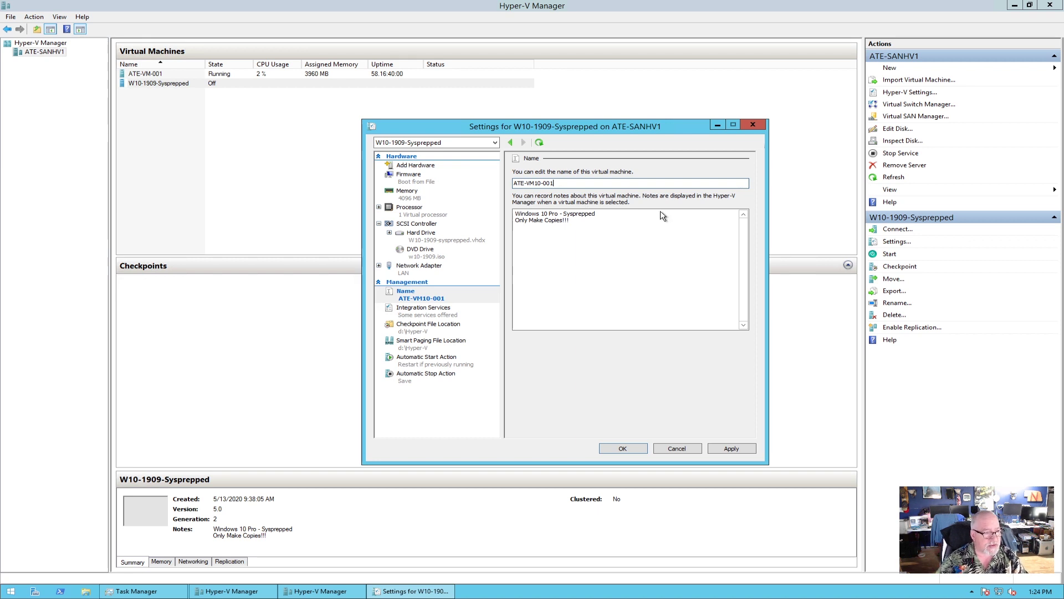
{"action": "left_click", "coordinate": [516, 213]}
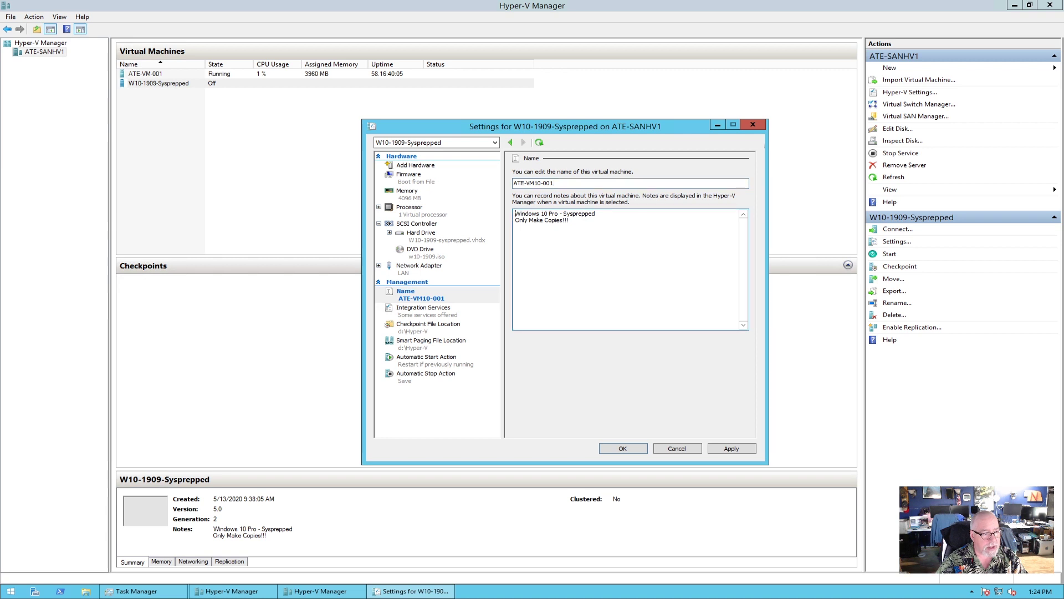
{"action": "left_click_drag", "start_coordinate": [558, 213], "coordinate": [570, 220]}
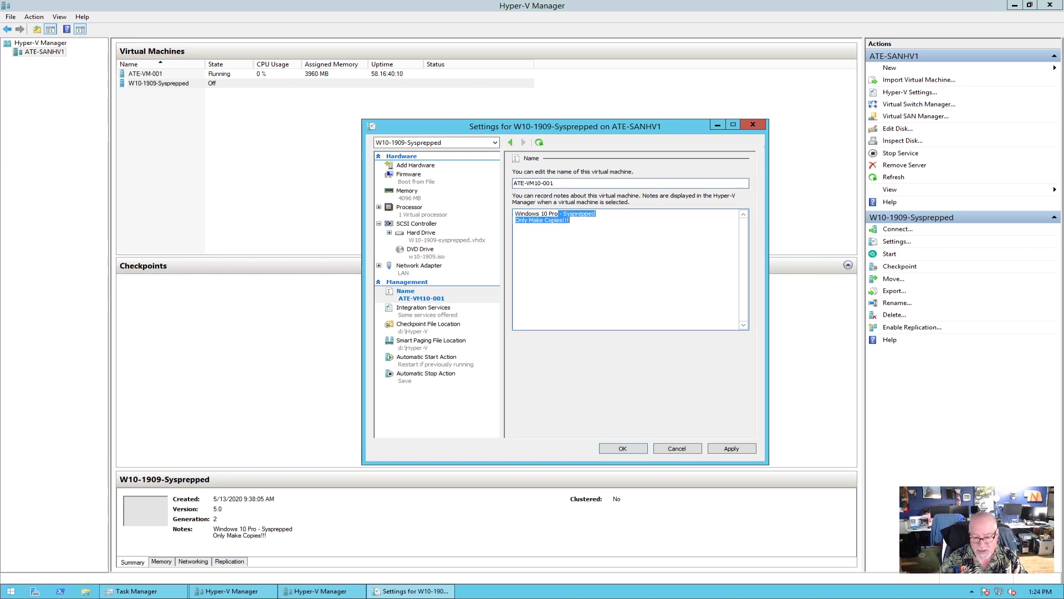
{"action": "key", "text": "Delete"}
{"action": "left_click", "coordinate": [731, 448]}
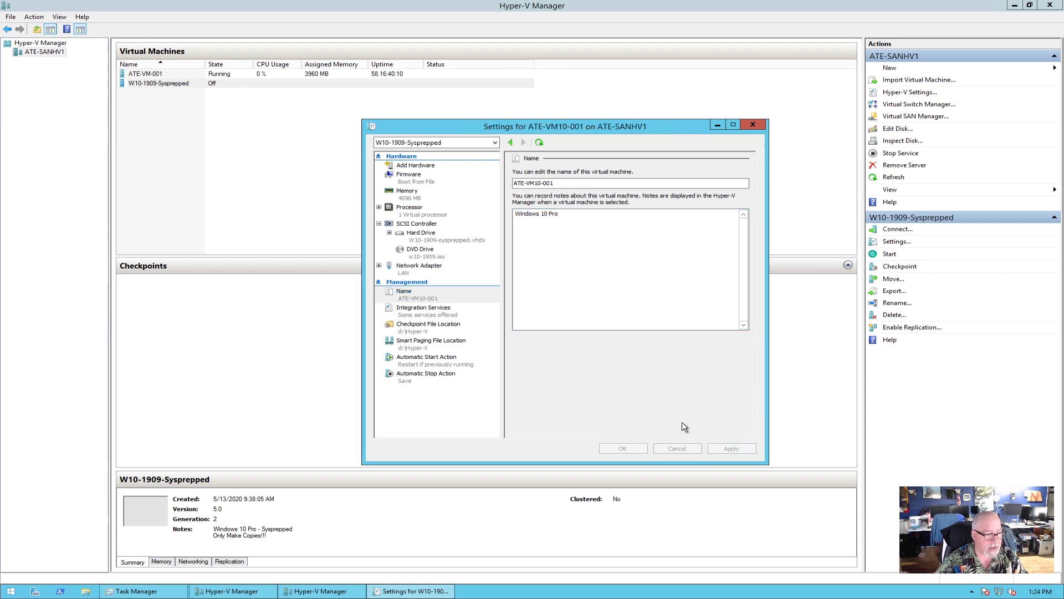
Rename the disk file to ATE-VM10-001.vhdx and select it as the VM's hard drive.
{"action": "left_click", "coordinate": [424, 249]}
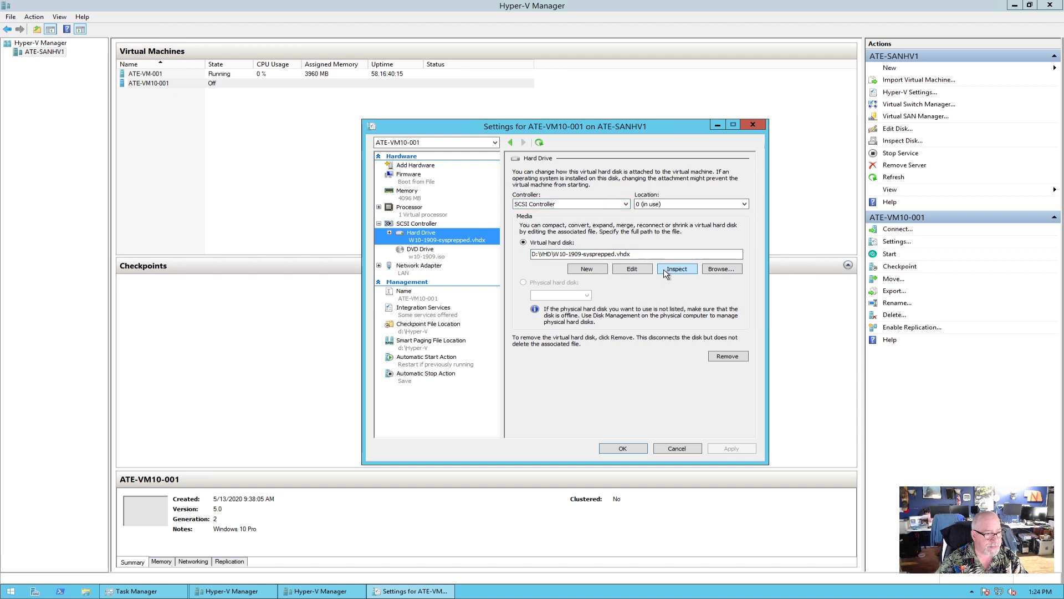
{"action": "left_click", "coordinate": [718, 270]}
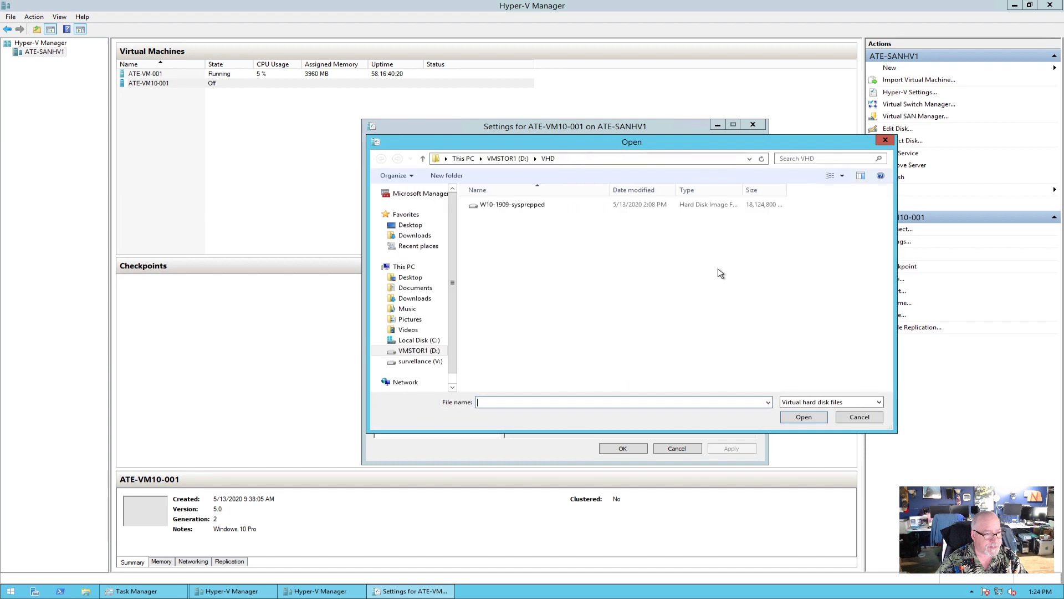
{"action": "right_click", "coordinate": [505, 206]}
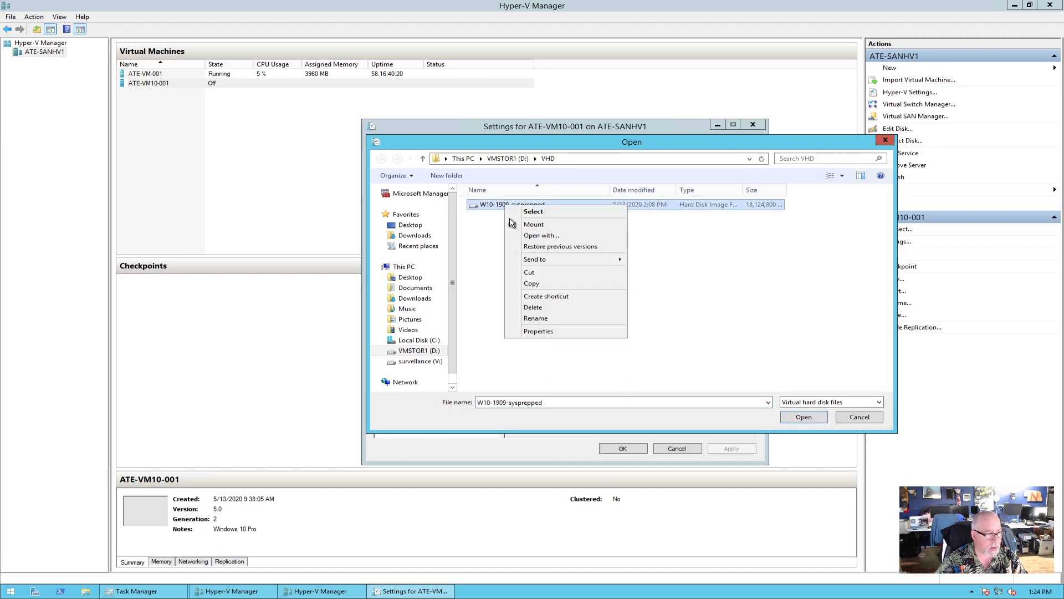
{"action": "left_click", "coordinate": [543, 321]}
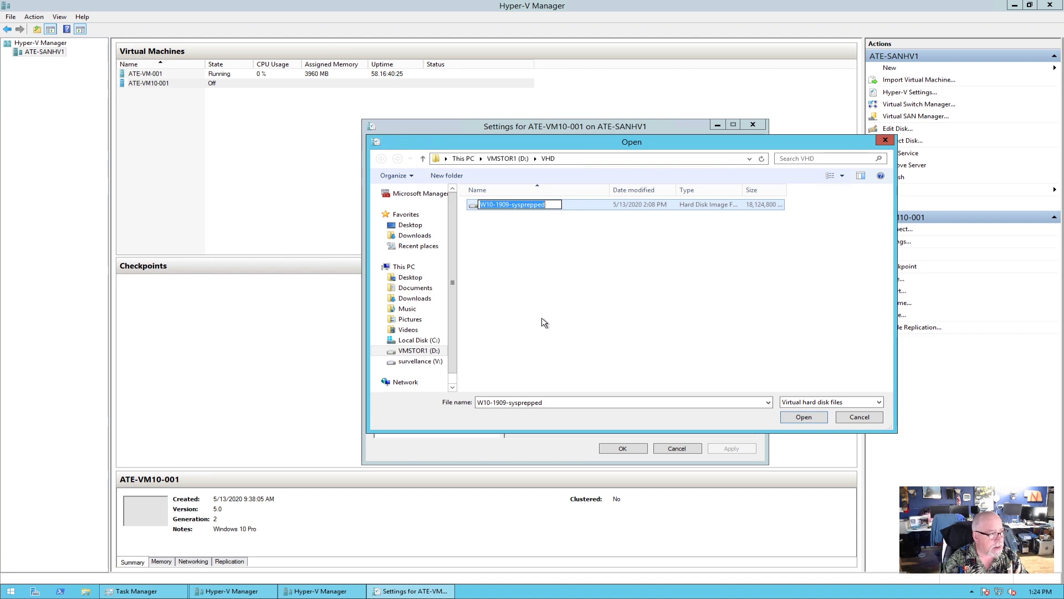
{"action": "type", "text": "ATE"}
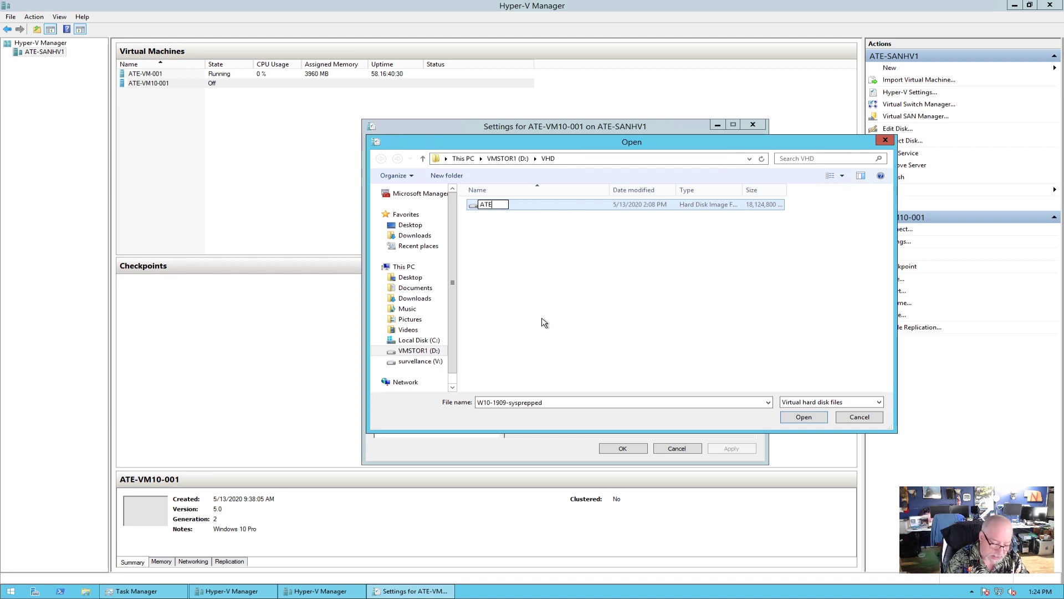
{"action": "type", "text": "-VM1"}
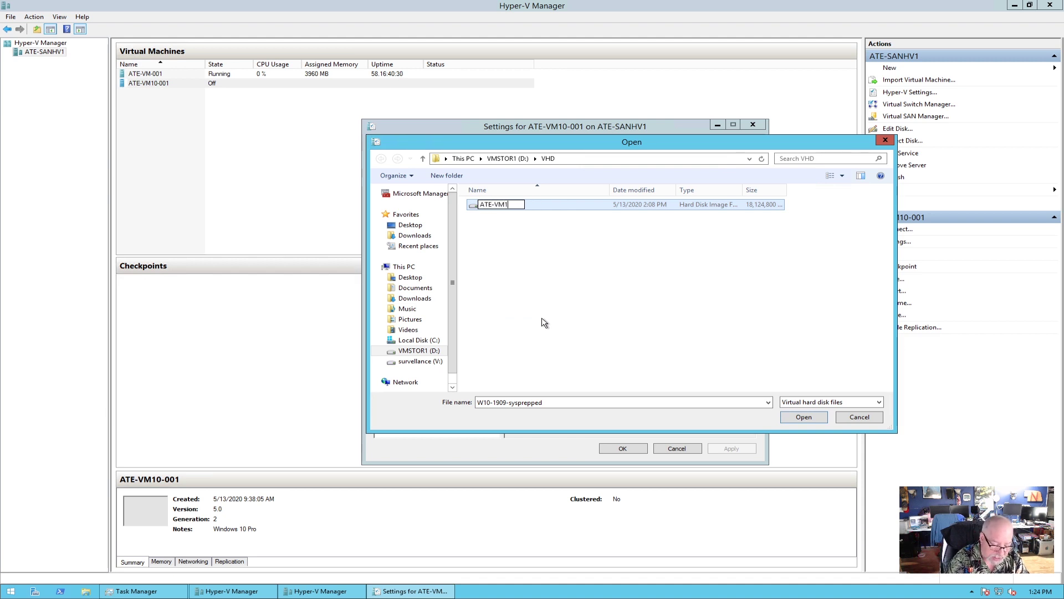
{"action": "type", "text": "0-001"}
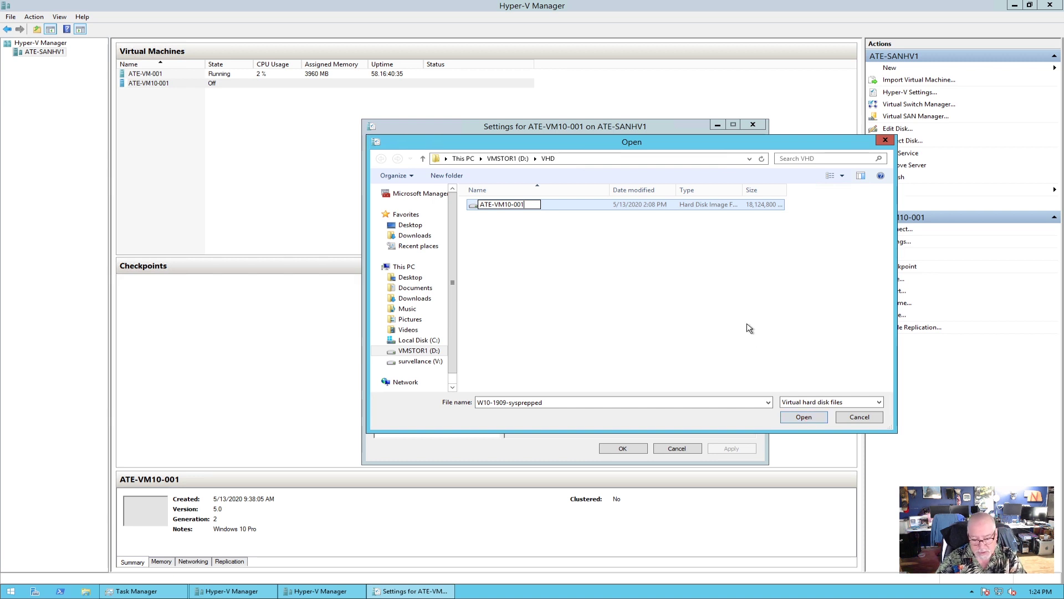
{"action": "left_click", "coordinate": [555, 236]}
{"action": "double_click", "coordinate": [510, 209]}
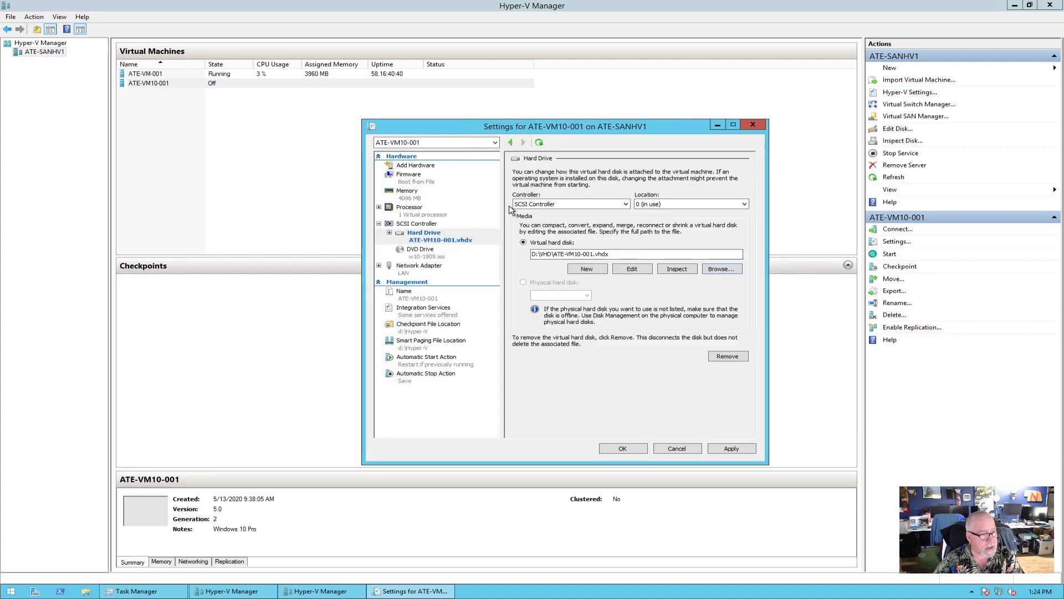
Save the new hard disk path and empty the DVD drive to None.
{"action": "left_click", "coordinate": [731, 448]}
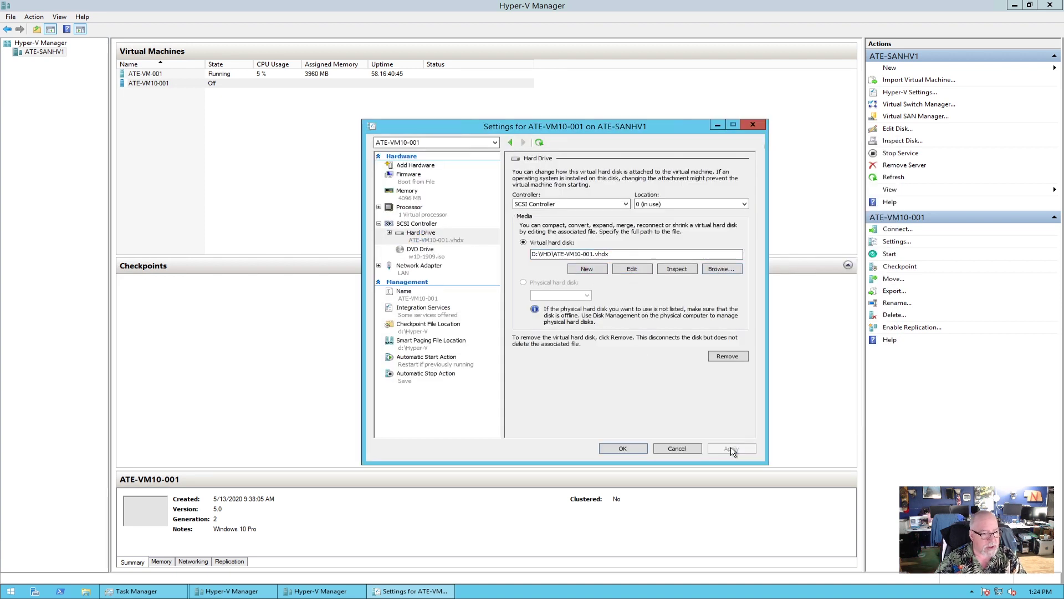
{"action": "left_click", "coordinate": [423, 254]}
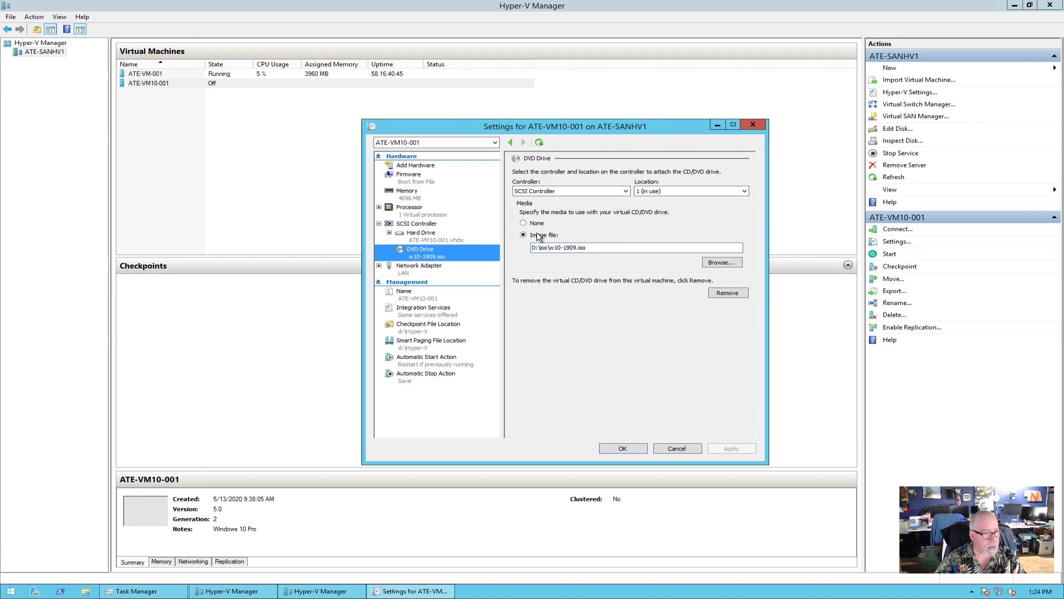
{"action": "left_click", "coordinate": [525, 223]}
{"action": "left_click", "coordinate": [729, 450]}
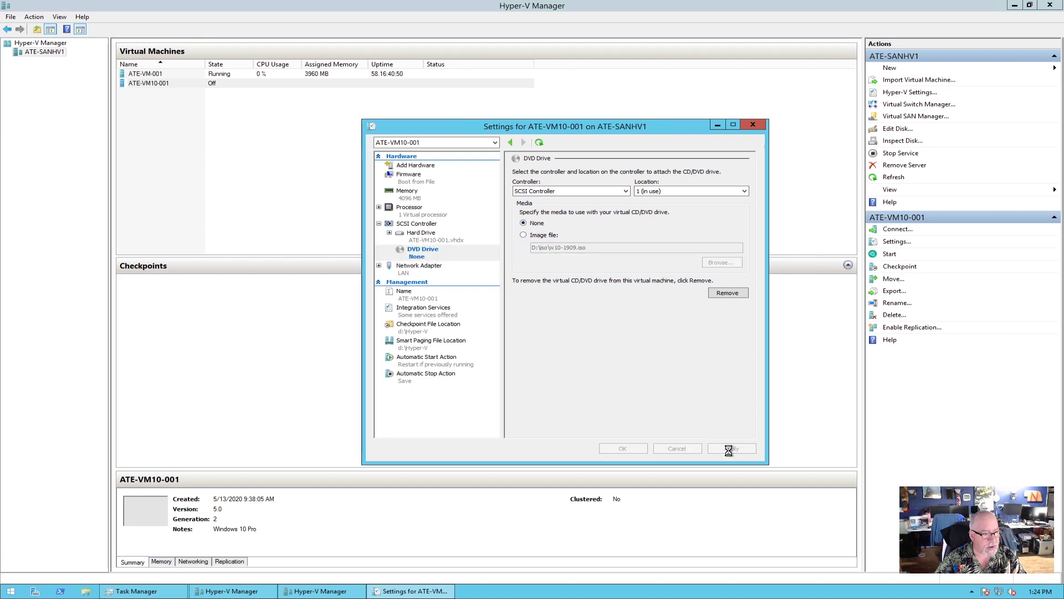
Set the number of virtual processors to 2, apply, and close the settings with OK.
{"action": "left_click", "coordinate": [416, 177]}
{"action": "left_click", "coordinate": [438, 199]}
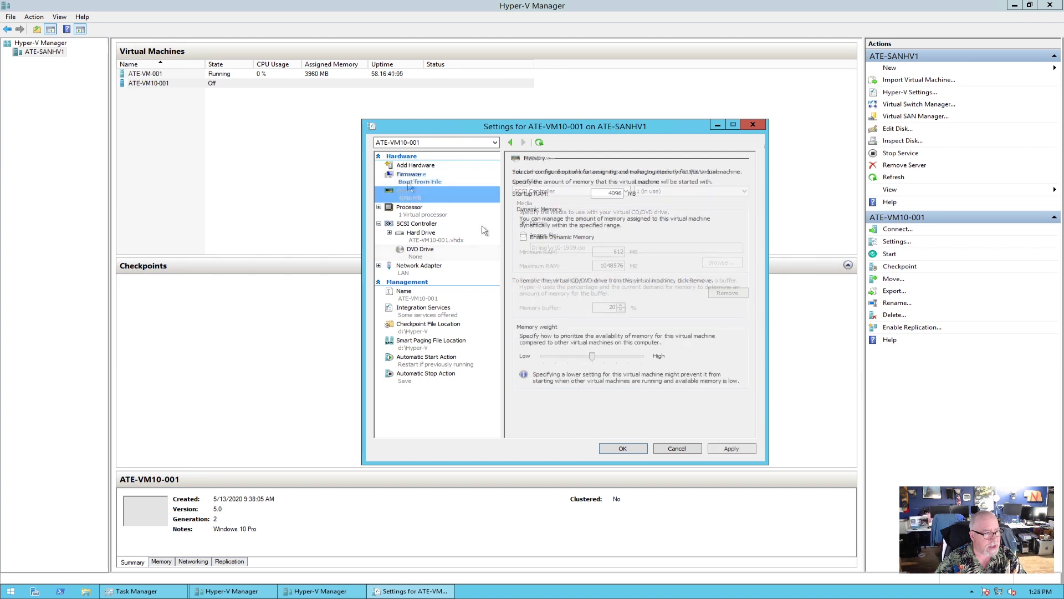
{"action": "left_click", "coordinate": [416, 214]}
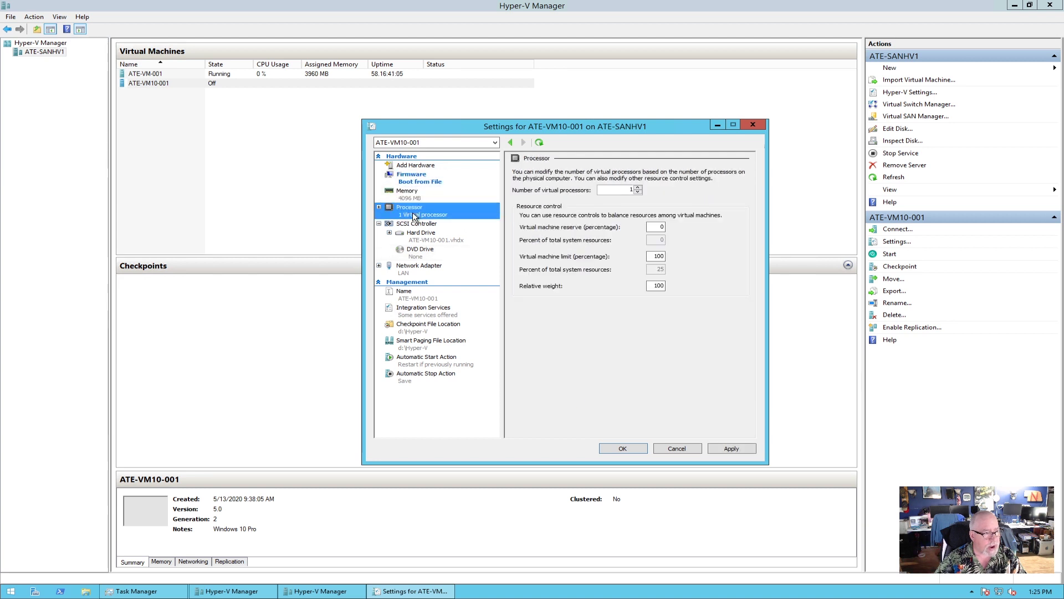
{"action": "left_click", "coordinate": [638, 187]}
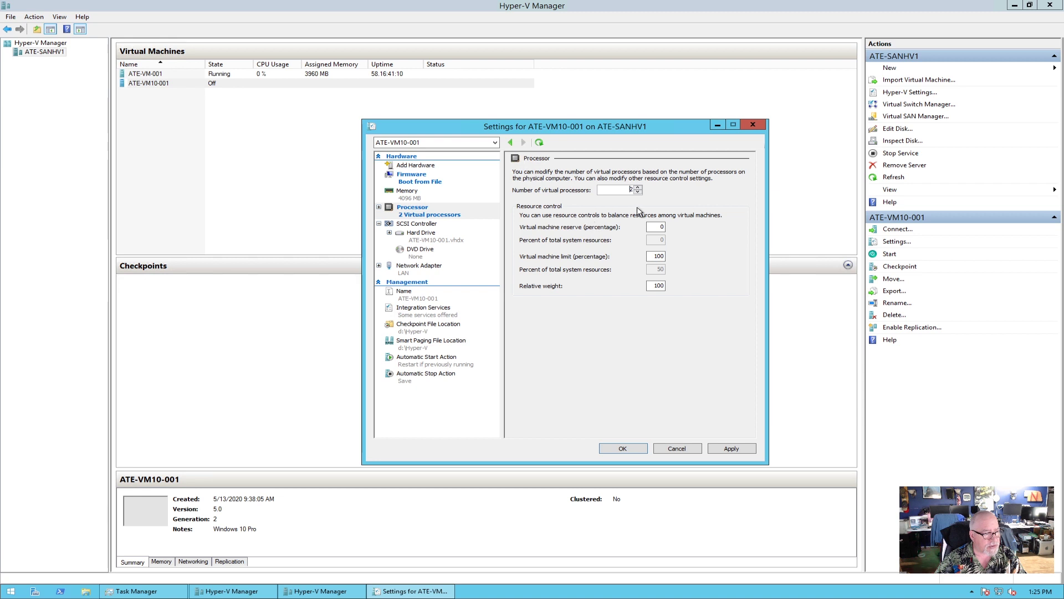
{"action": "left_click", "coordinate": [742, 449]}
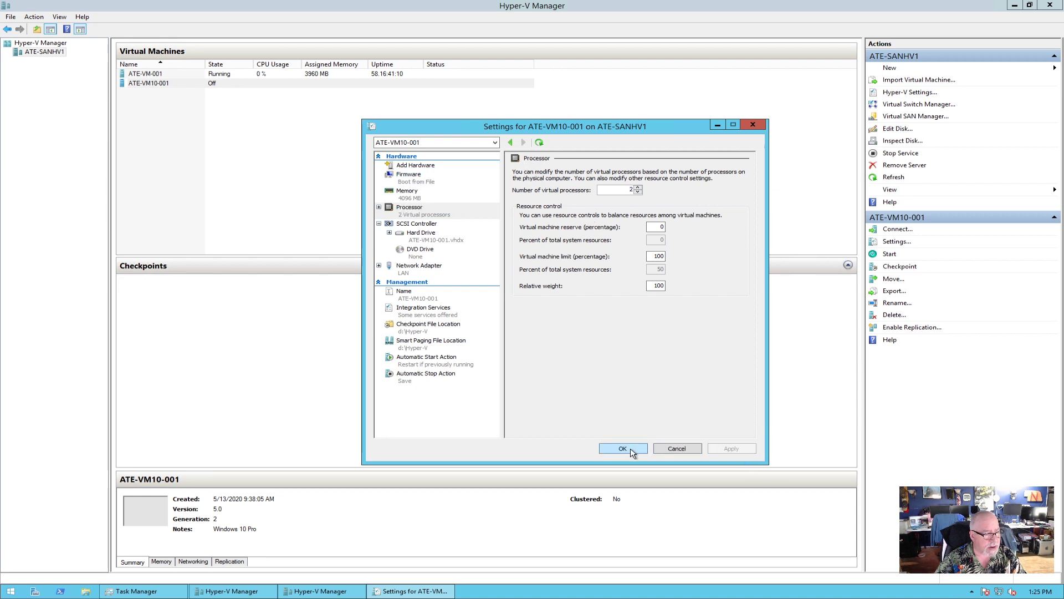
{"action": "left_click", "coordinate": [623, 448]}
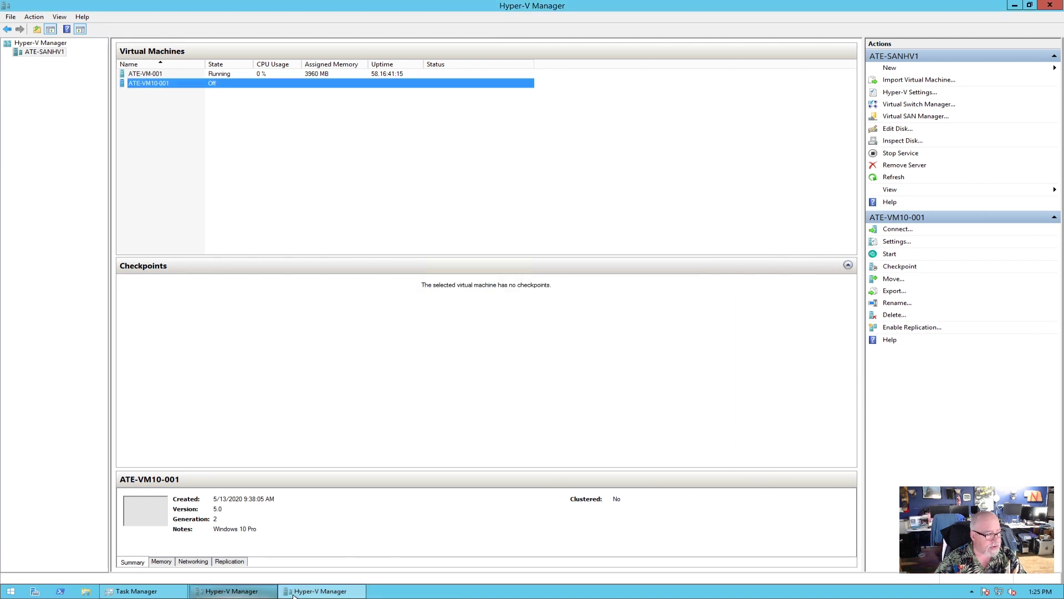
Close the duplicate Hyper-V Manager, check Task Manager's Processes and Performance views, then restore Hyper-V Manager.
{"action": "left_click", "coordinate": [1049, 5]}
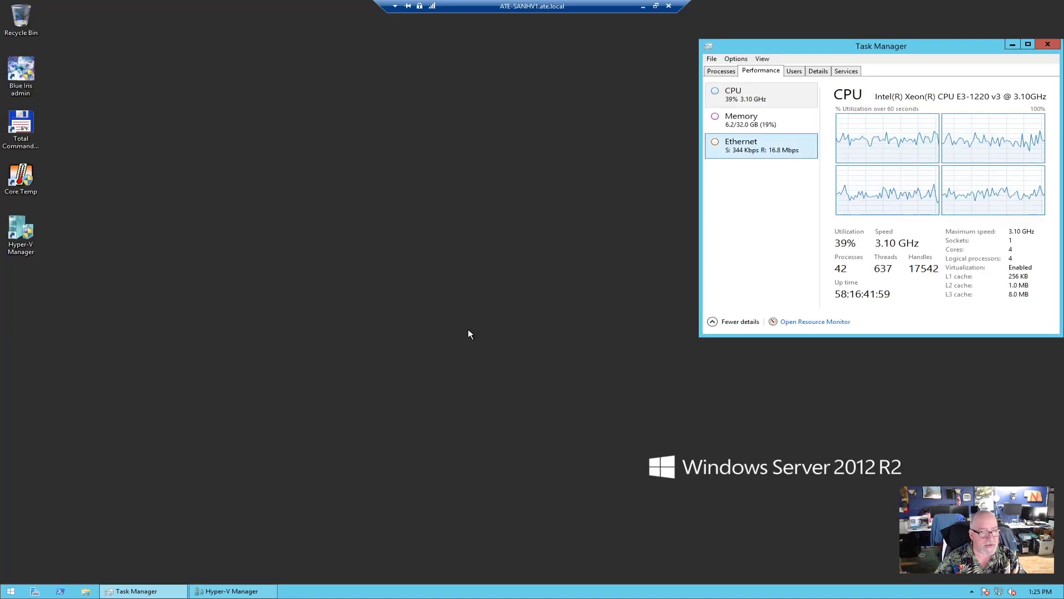
{"action": "left_click", "coordinate": [232, 591]}
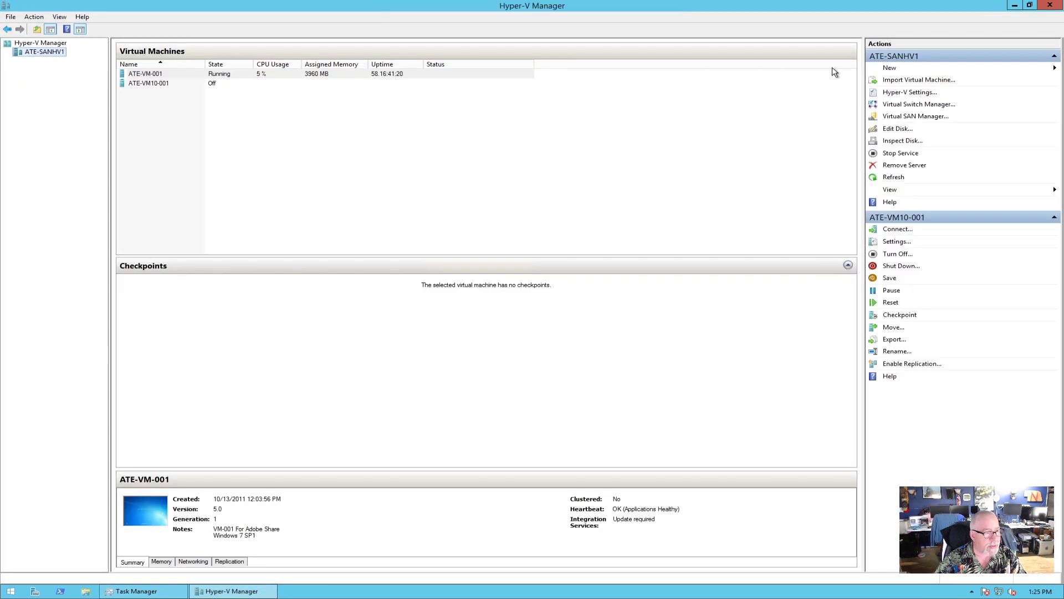
{"action": "left_click", "coordinate": [1015, 5]}
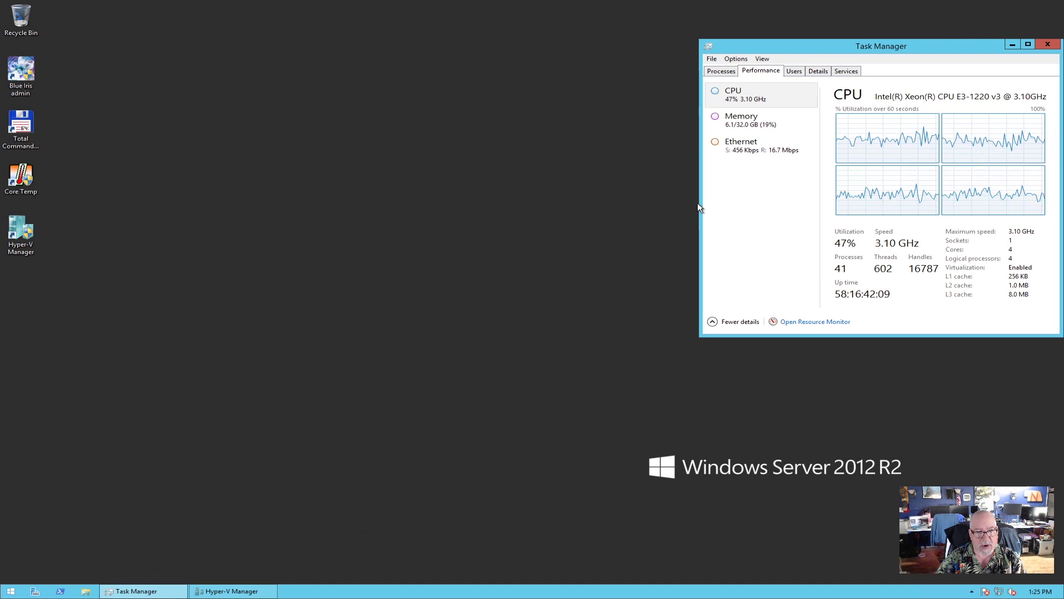
{"action": "left_click", "coordinate": [722, 72]}
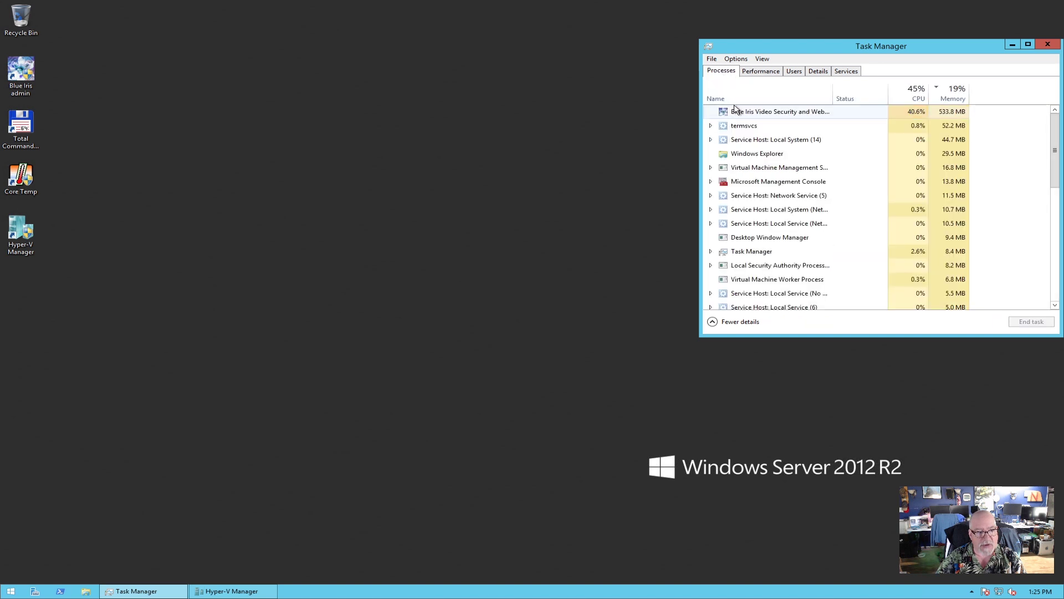
{"action": "left_click", "coordinate": [764, 72]}
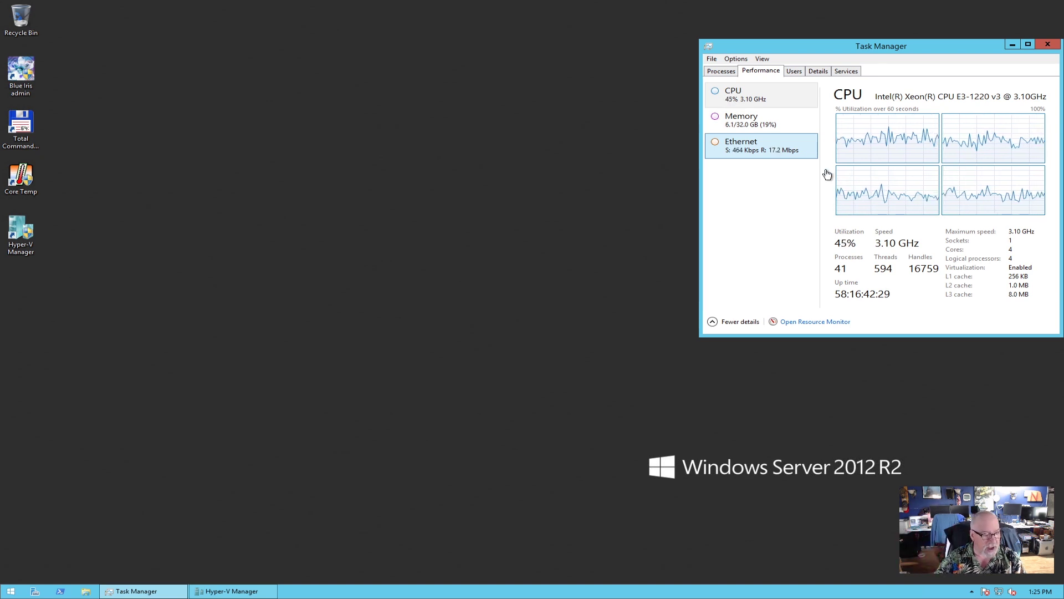
{"action": "left_click", "coordinate": [231, 590]}
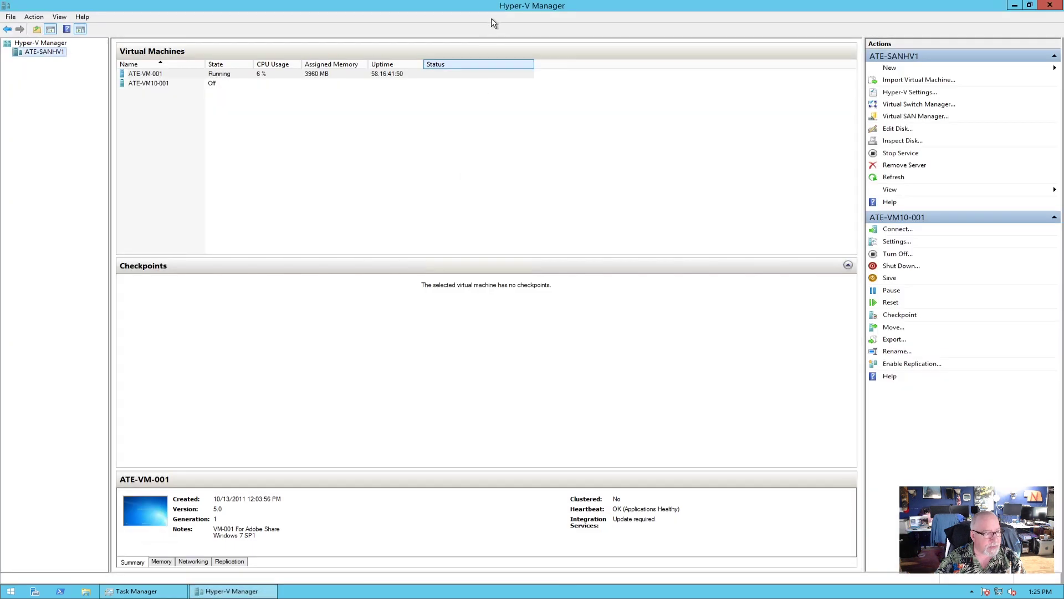
Review ATE-VM10-001's hard drive settings and cancel without changes.
{"action": "left_click", "coordinate": [177, 86]}
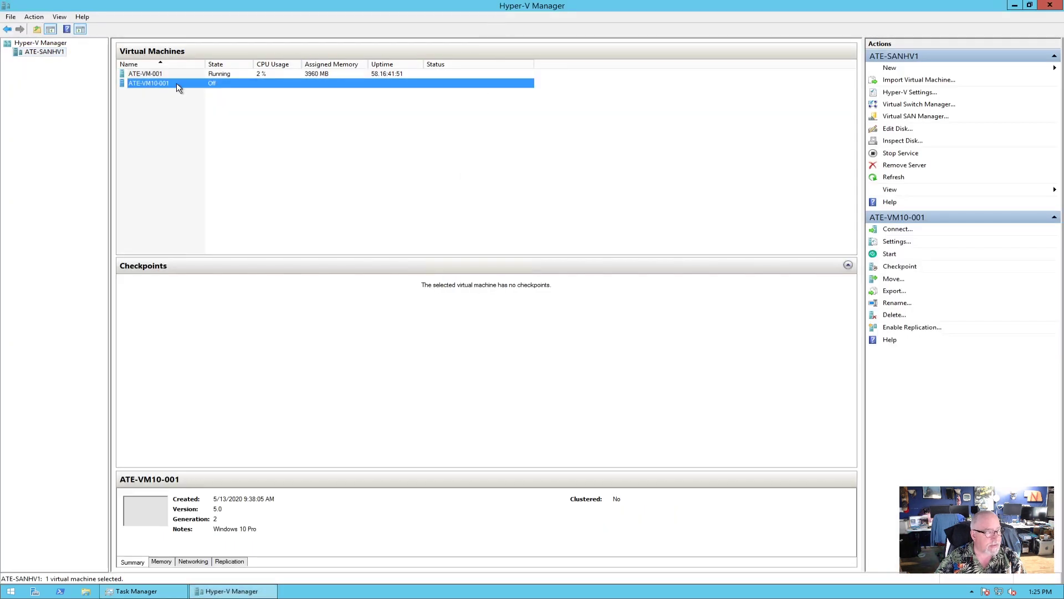
{"action": "right_click", "coordinate": [176, 83]}
{"action": "left_click", "coordinate": [208, 103]}
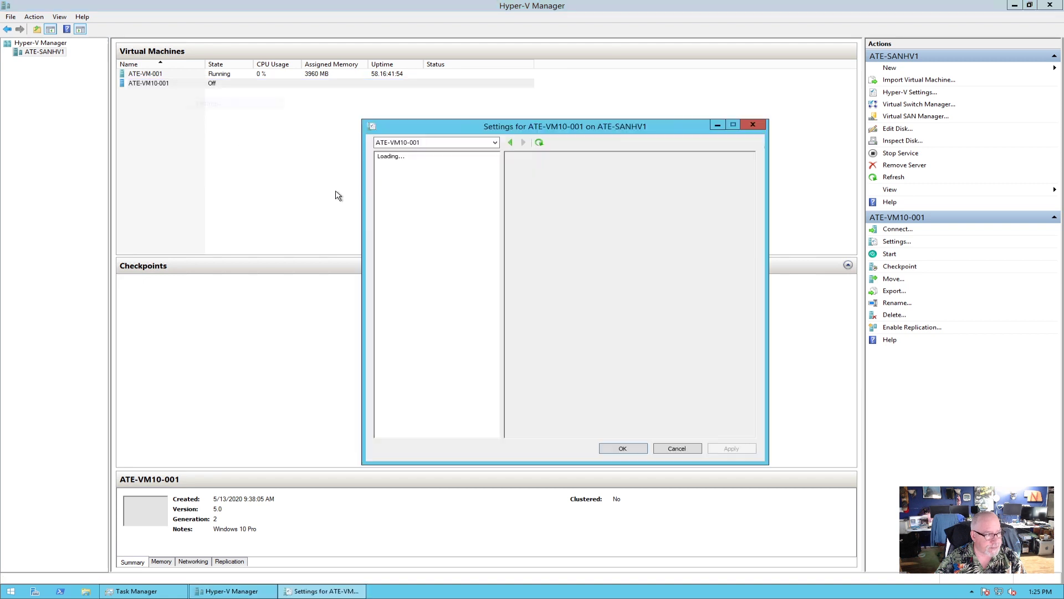
{"action": "left_click", "coordinate": [429, 237]}
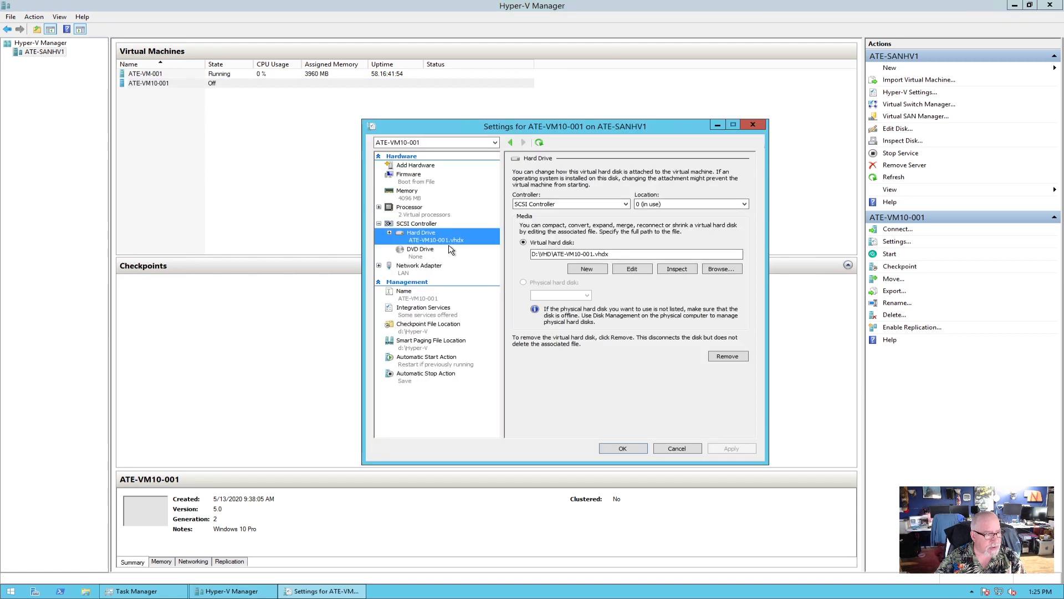
{"action": "left_click", "coordinate": [692, 450]}
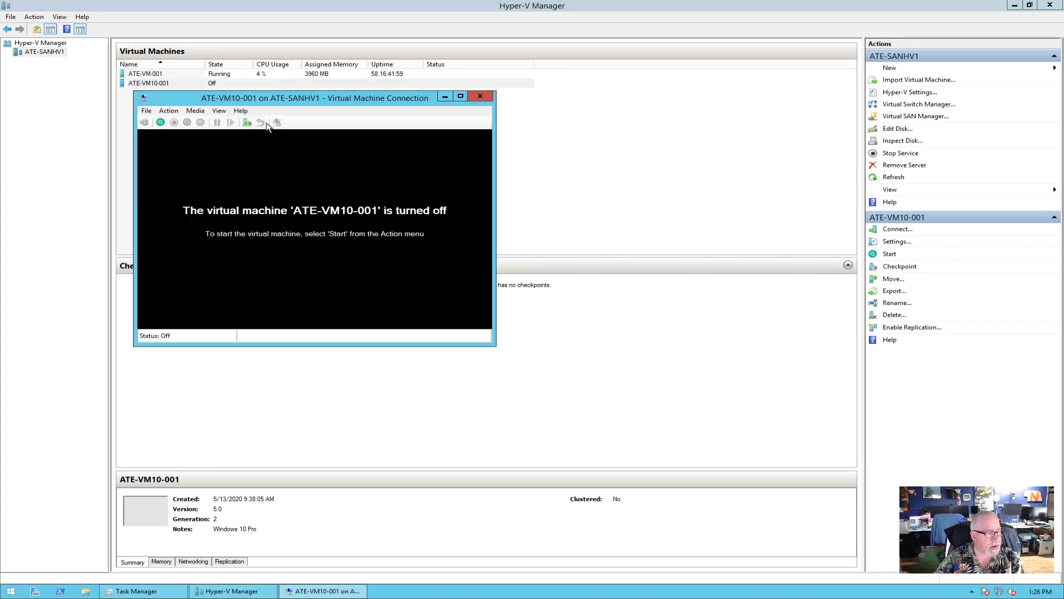
Start ATE-VM10-001 and position its console window at the upper left beside Task Manager.
{"action": "left_click", "coordinate": [160, 122]}
{"action": "left_click_drag", "start_coordinate": [318, 99], "coordinate": [587, 139]}
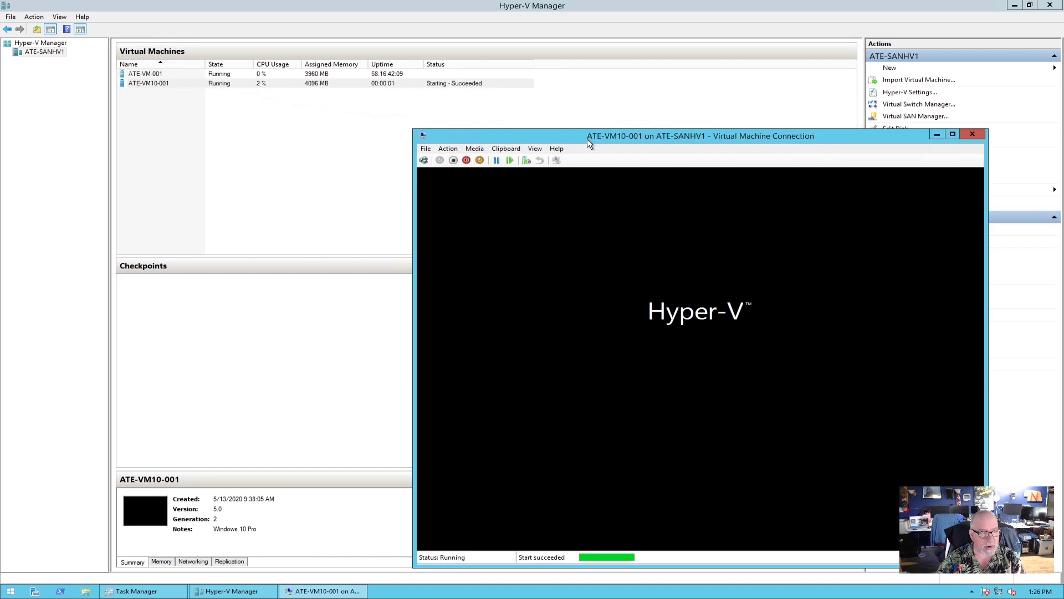
{"action": "left_click_drag", "start_coordinate": [586, 140], "coordinate": [560, 98]}
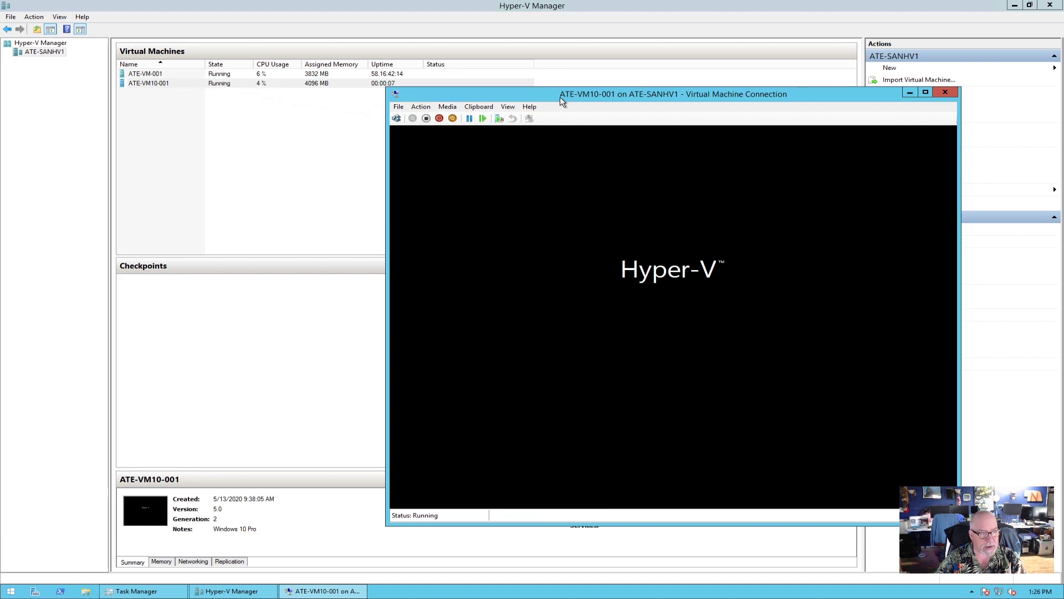
{"action": "left_click_drag", "start_coordinate": [647, 95], "coordinate": [604, 95]}
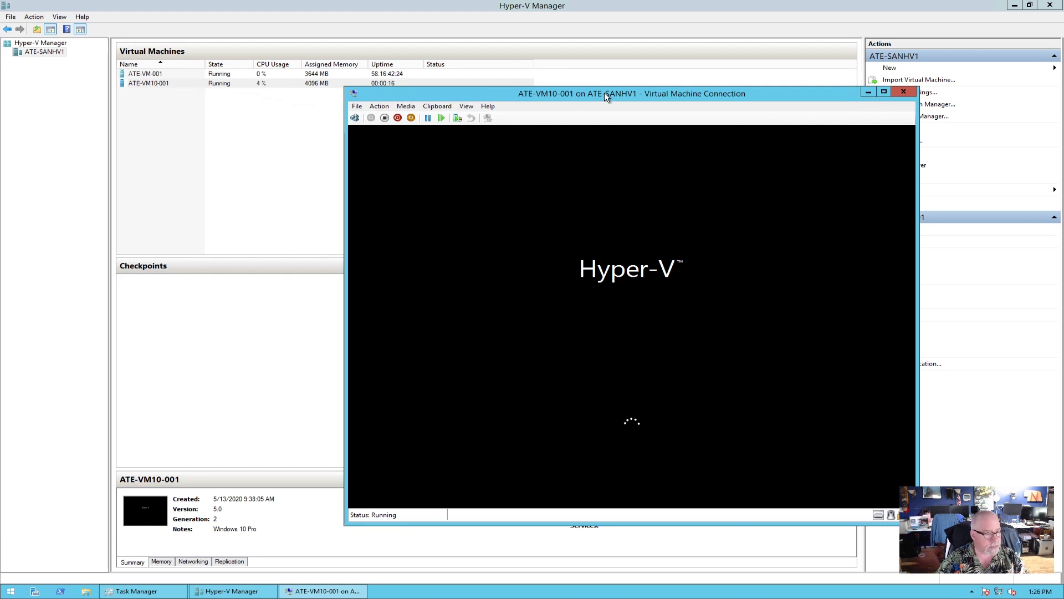
{"action": "left_click", "coordinate": [136, 591]}
{"action": "left_click_drag", "start_coordinate": [587, 92], "coordinate": [355, 44]}
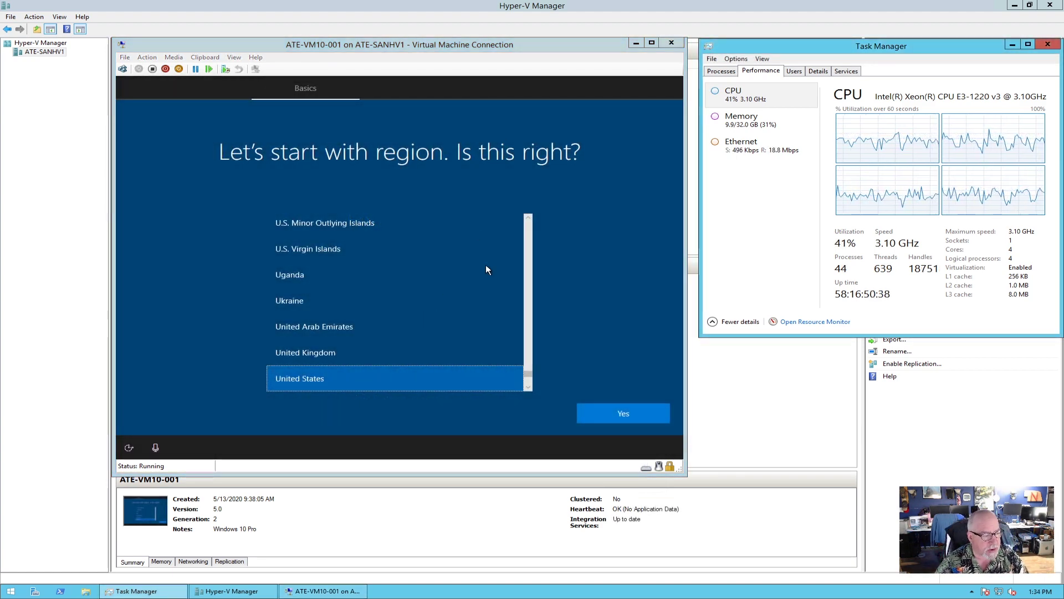
Confirm United States as region and US keyboard layout, skipping a second layout.
{"action": "left_click", "coordinate": [444, 45]}
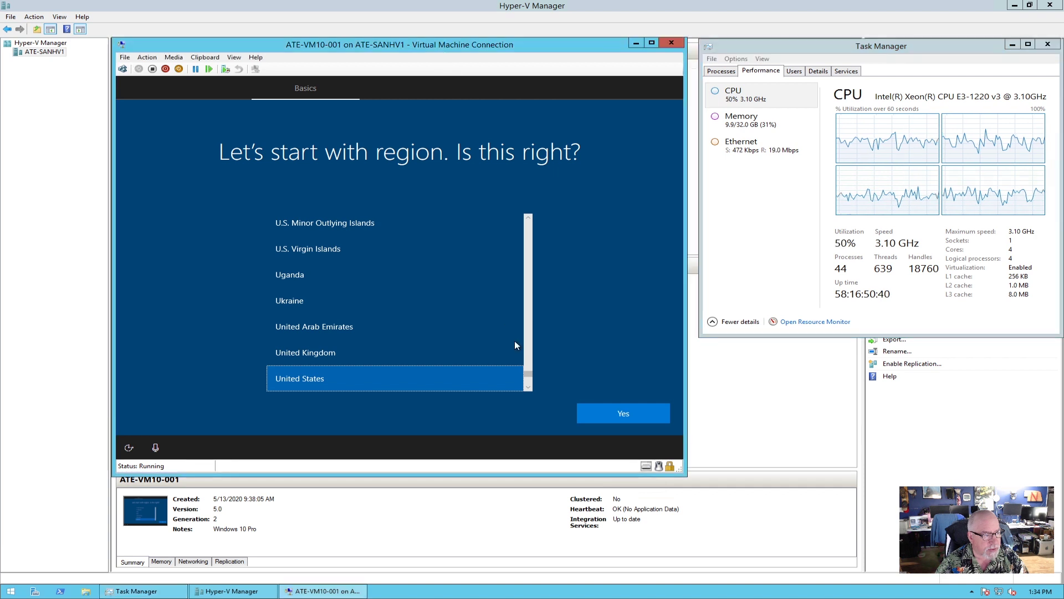
{"action": "left_click", "coordinate": [623, 412]}
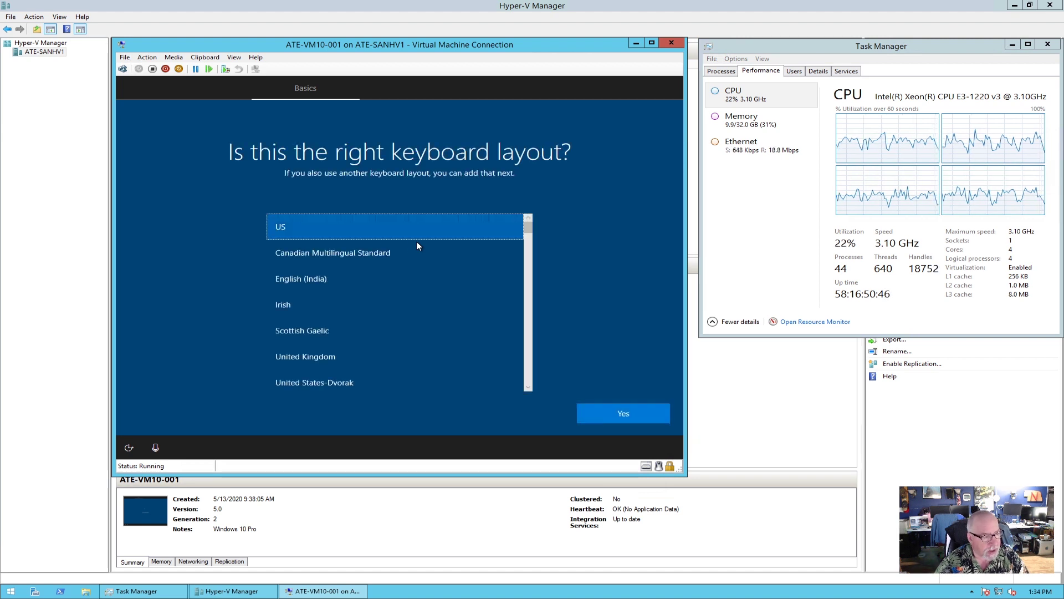
{"action": "left_click", "coordinate": [623, 415]}
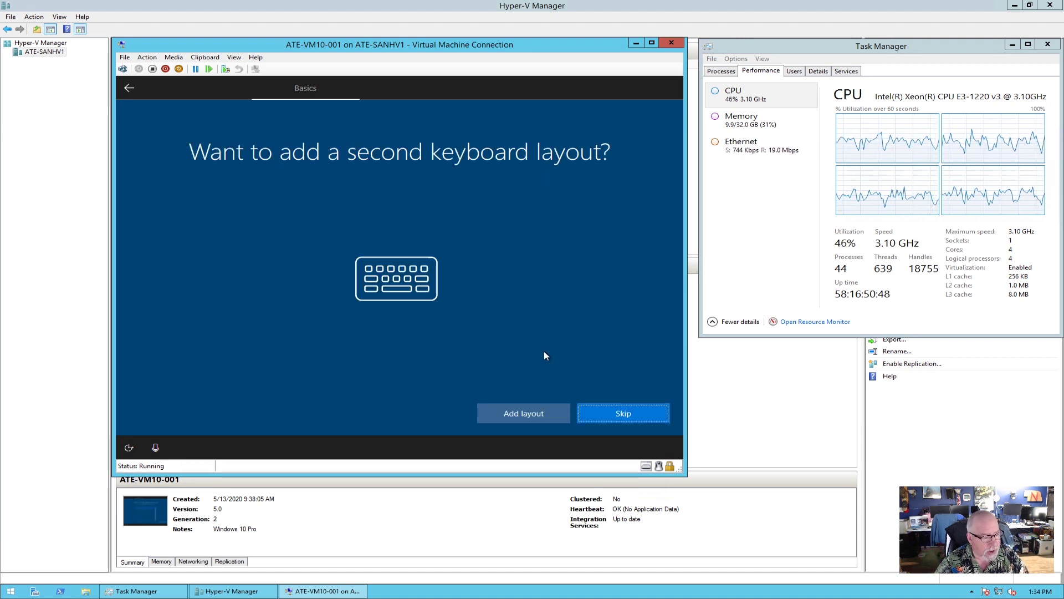
{"action": "left_click", "coordinate": [623, 410]}
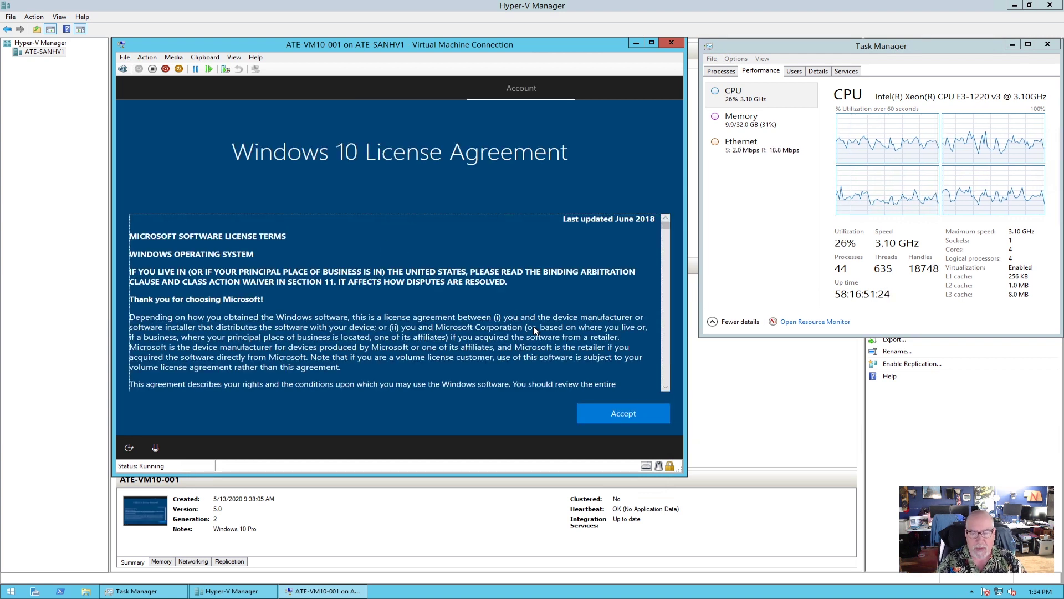
Accept the Windows 10 license, choose Set up for an organization, then pick Domain join instead.
{"action": "left_click", "coordinate": [613, 414]}
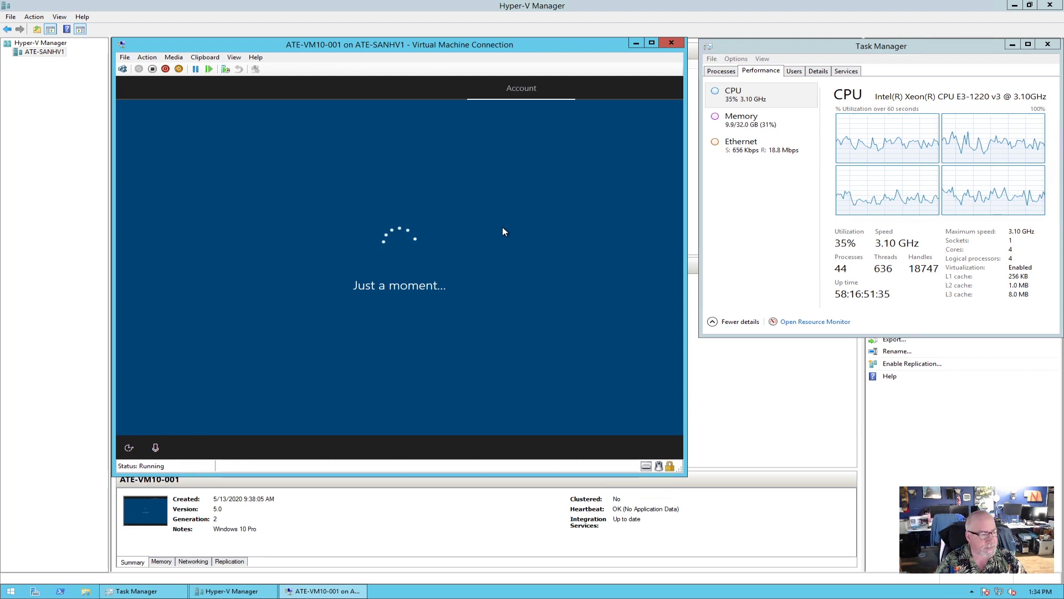
{"action": "left_click", "coordinate": [391, 283]}
{"action": "left_click", "coordinate": [640, 415]}
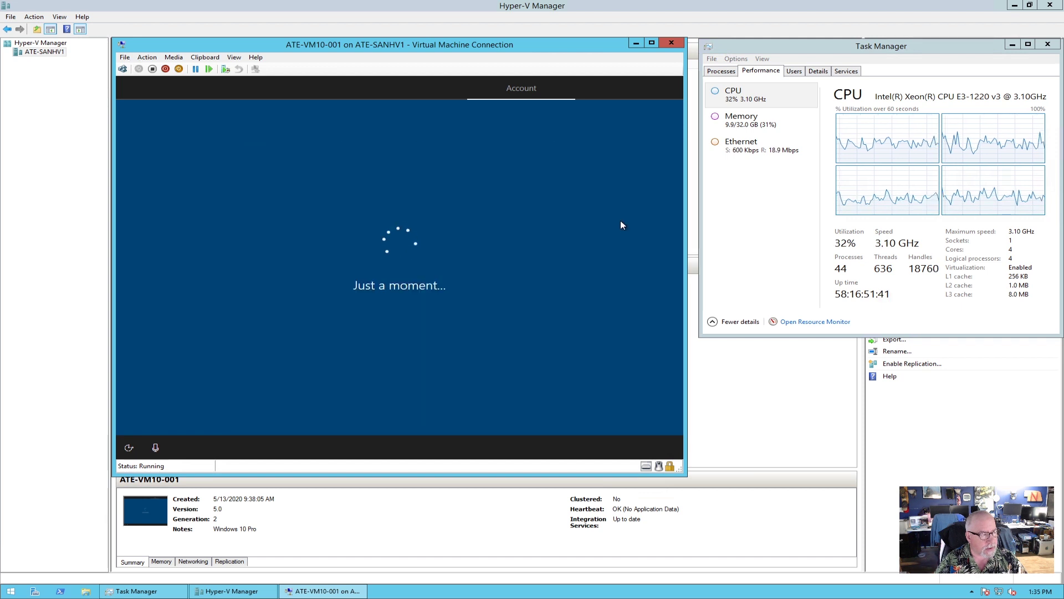
{"action": "left_click", "coordinate": [182, 418]}
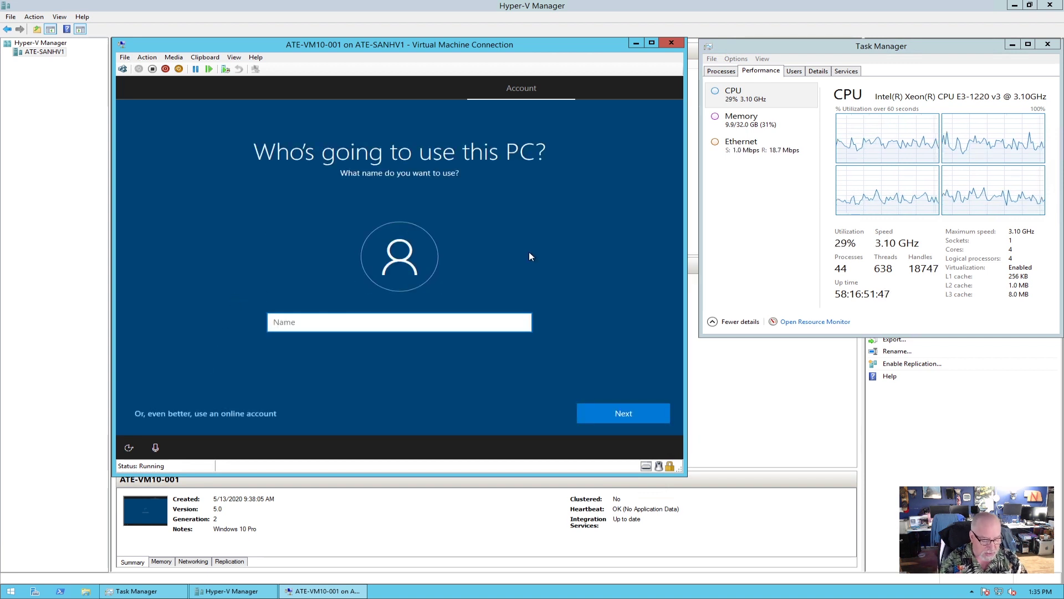
Enter a local user name, revising it after the first one is rejected.
{"action": "type", "text": "htitx"}
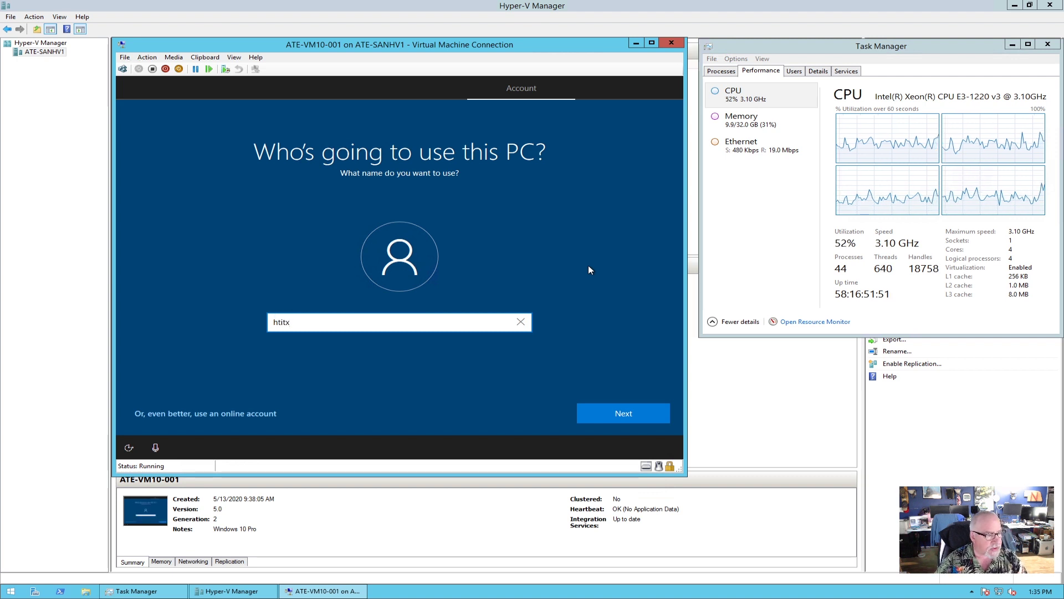
{"action": "left_click", "coordinate": [604, 415]}
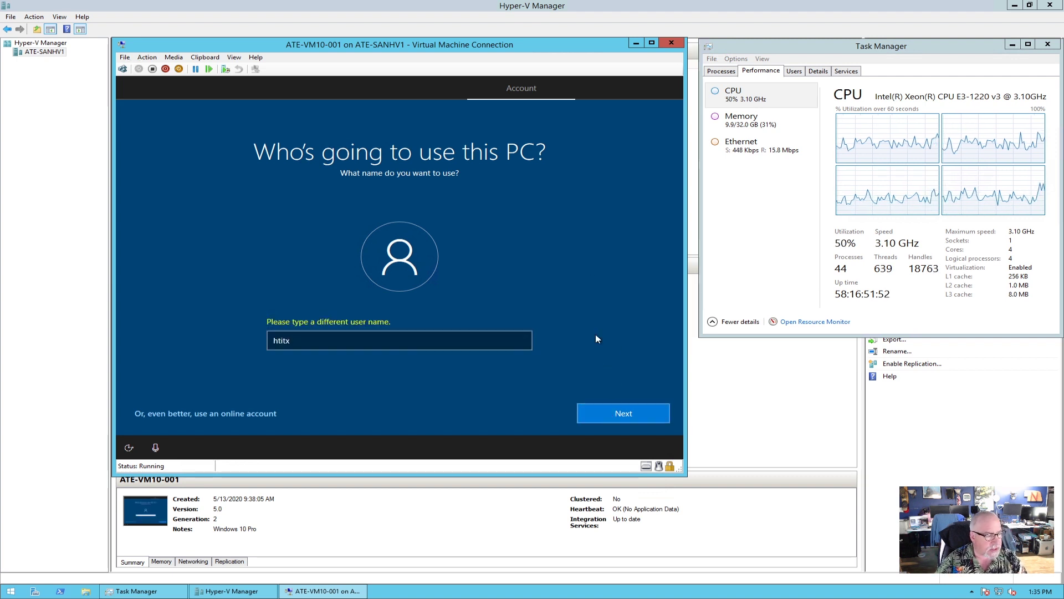
{"action": "left_click", "coordinate": [515, 338]}
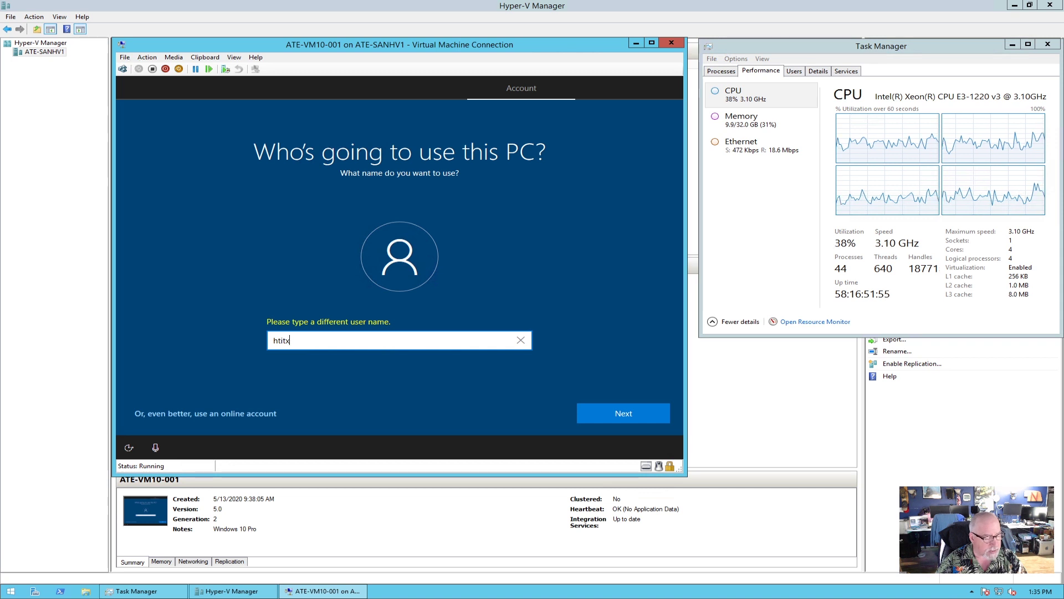
{"action": "type", "text": "1"}
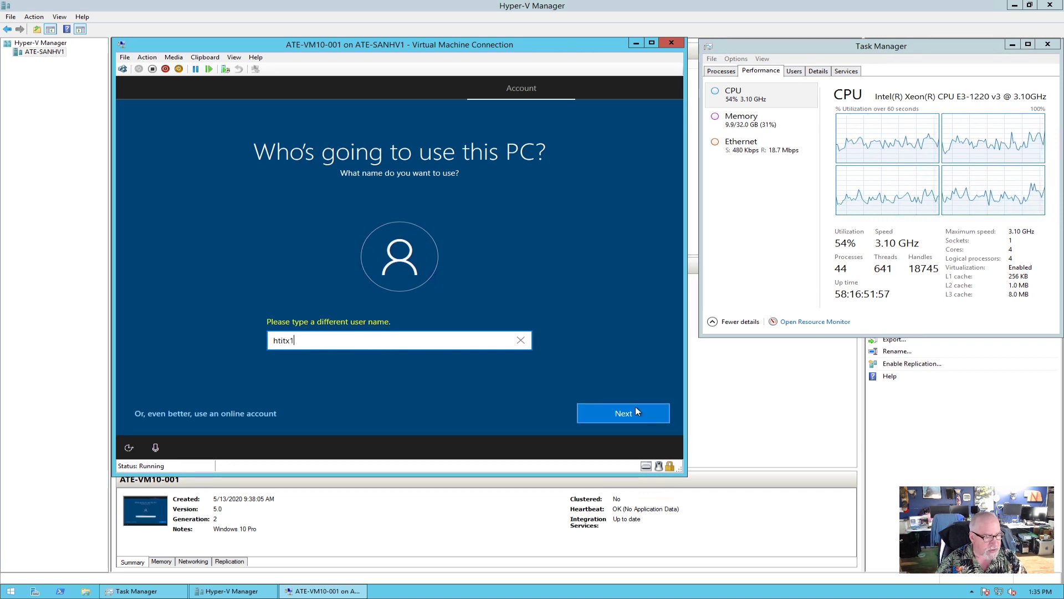
{"action": "left_click", "coordinate": [636, 411]}
Type the account password and confirm it by retyping.
{"action": "type", "text": "123456789"}
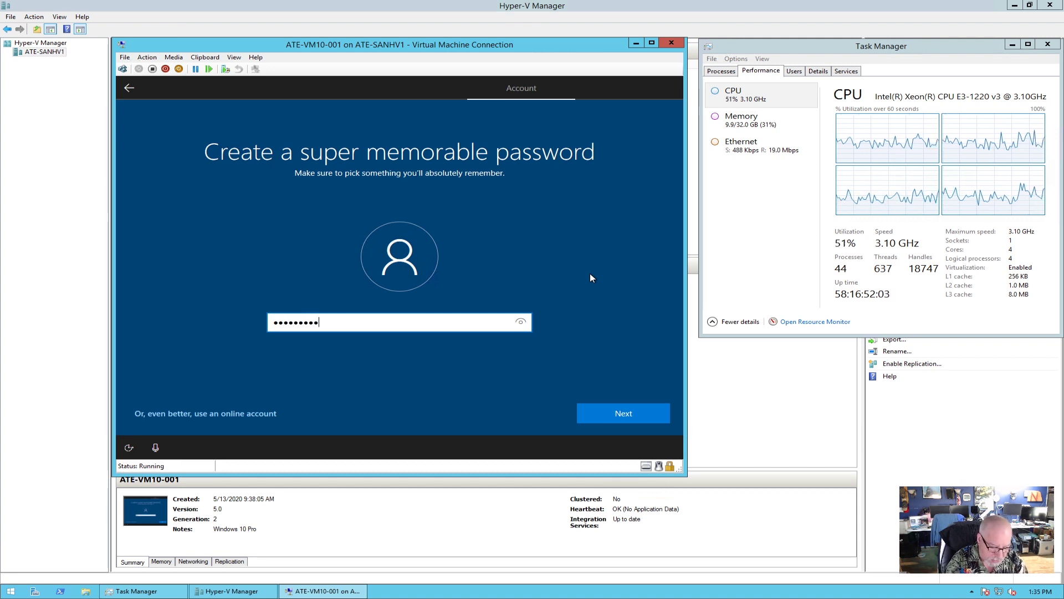
{"action": "type", "text": "•••"}
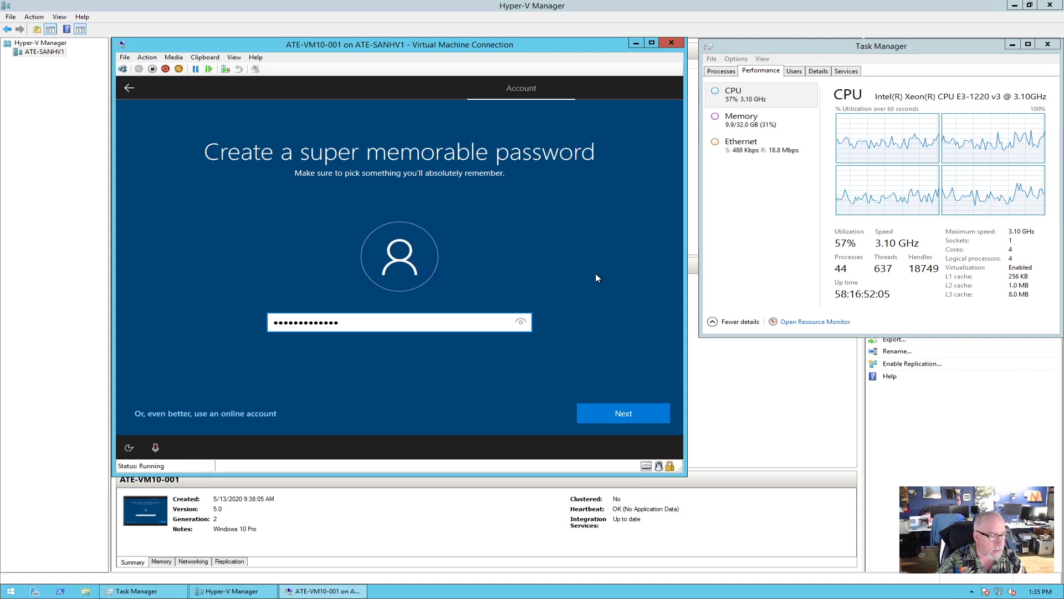
{"action": "left_click", "coordinate": [631, 416]}
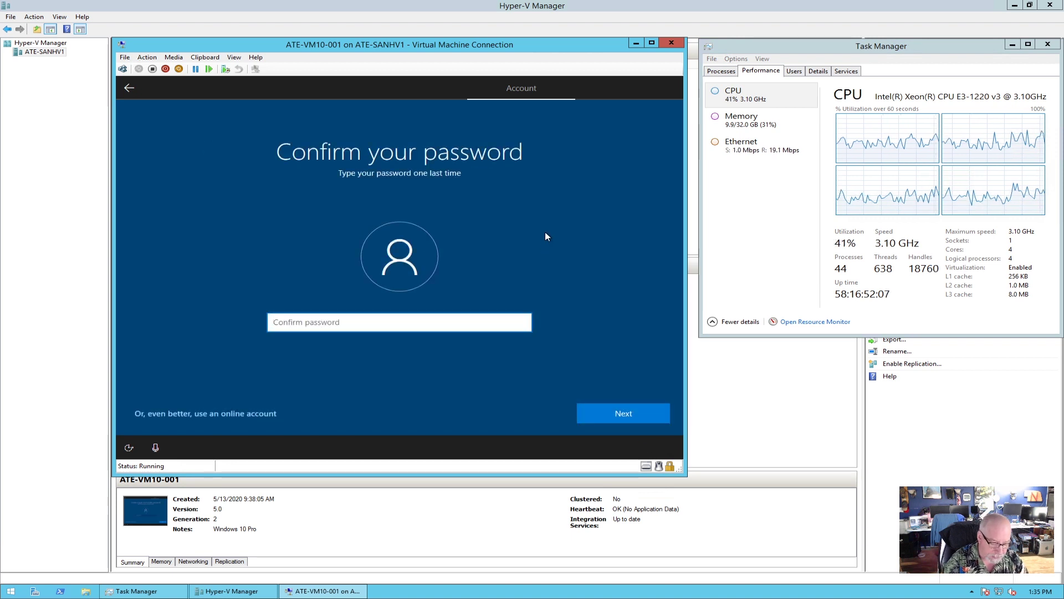
{"action": "type", "text": "•••••••"}
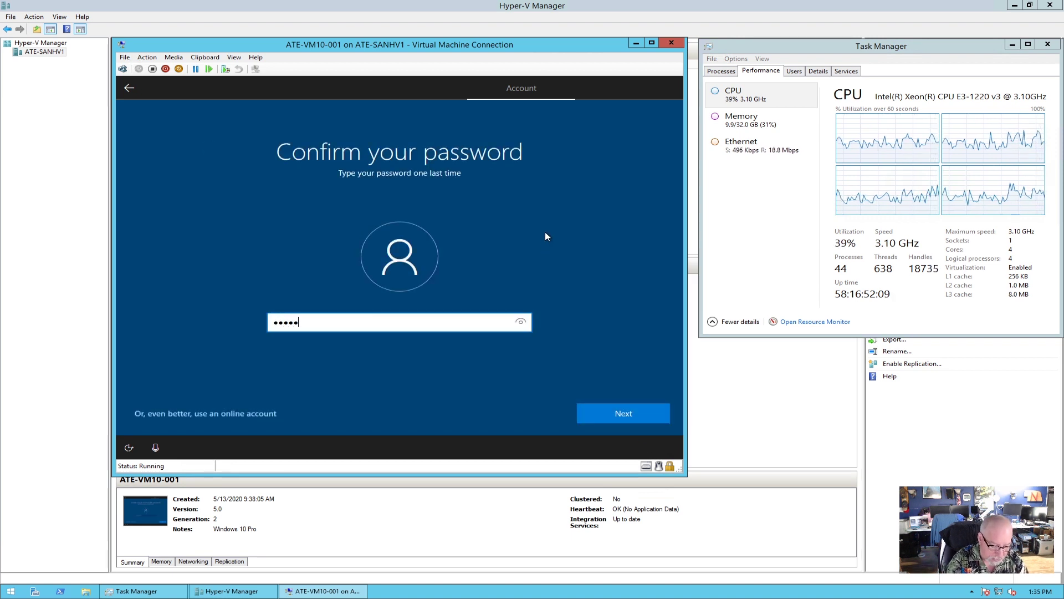
{"action": "type", "text": "•••"}
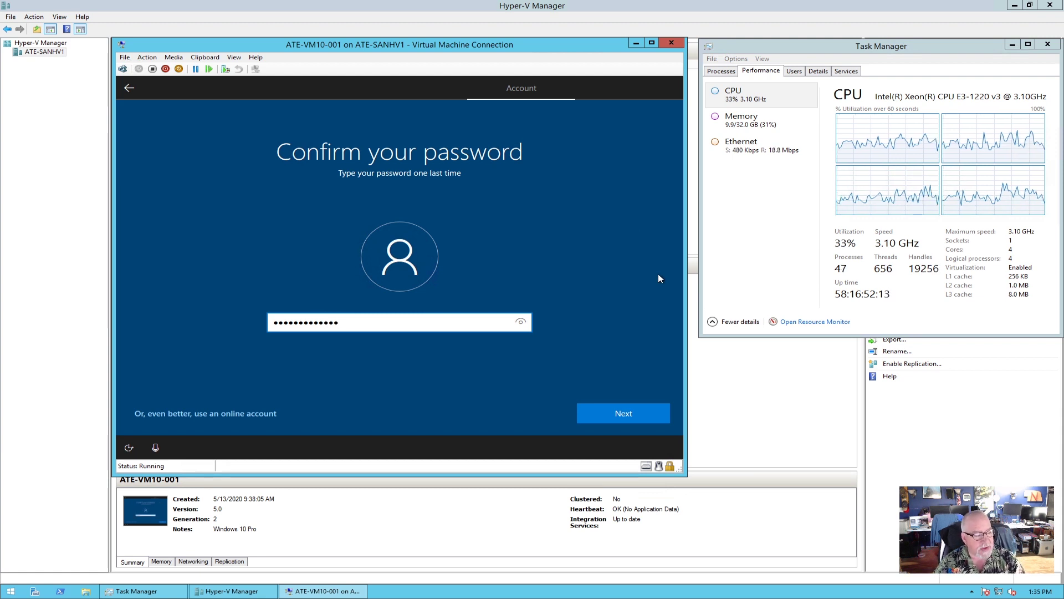
{"action": "left_click", "coordinate": [636, 414]}
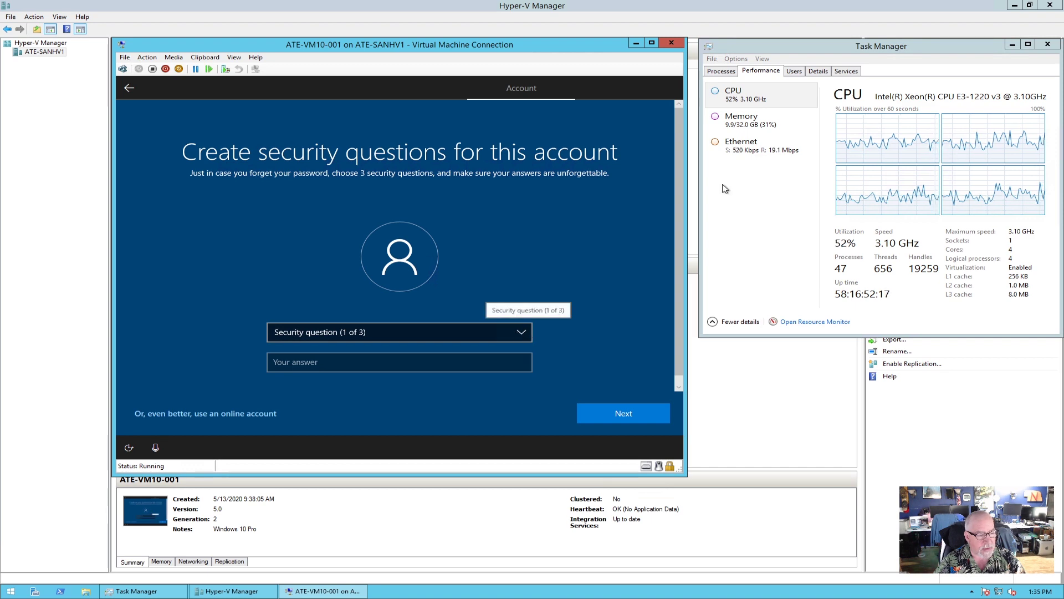
{"action": "left_click", "coordinate": [520, 335]}
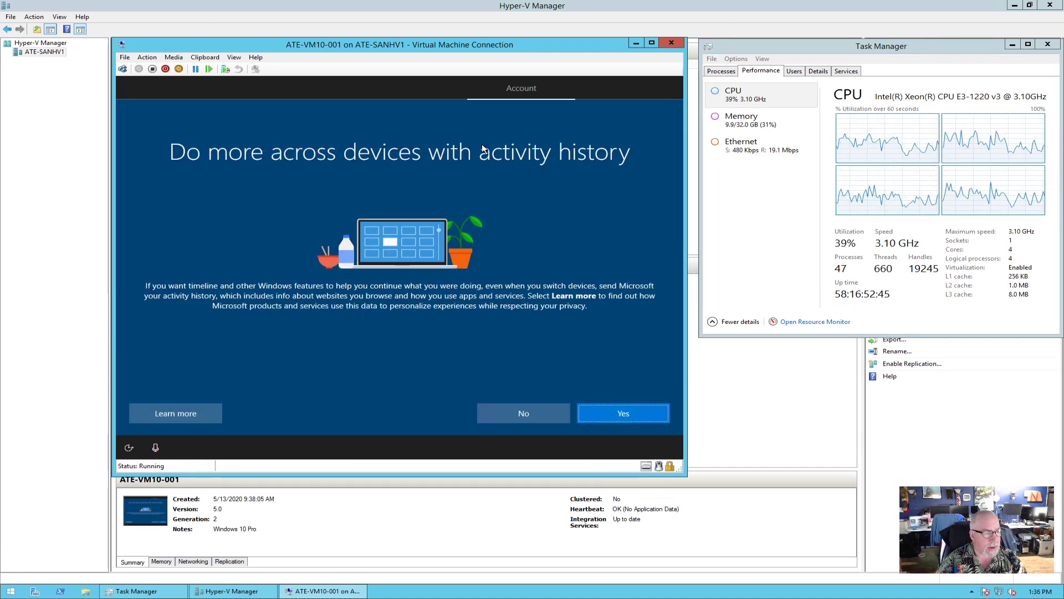
Decline activity history and Cortana; turn off online speech recognition, Find my device and Inking & typing.
{"action": "left_click", "coordinate": [530, 415]}
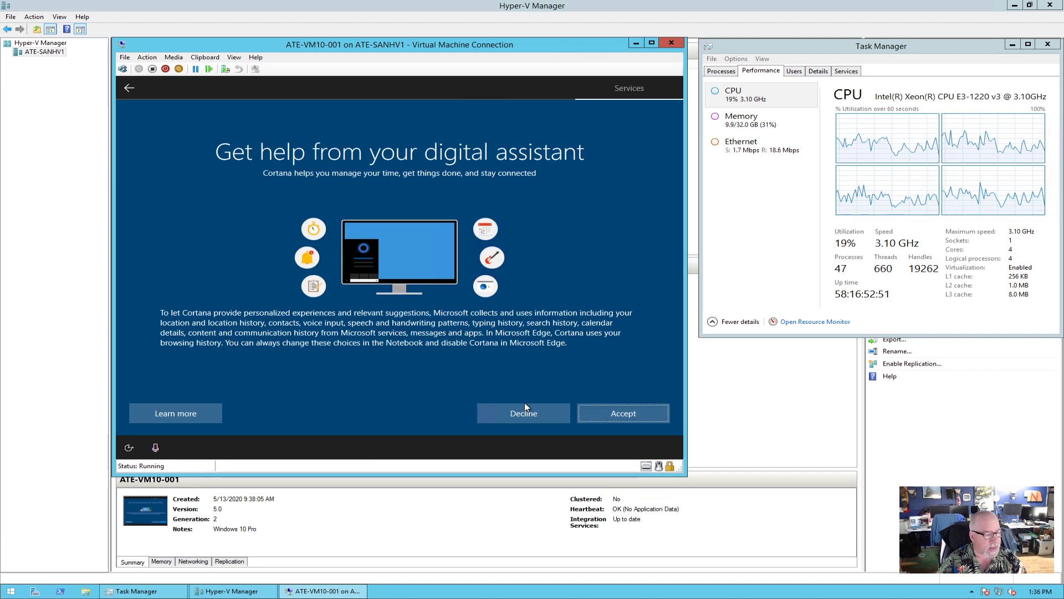
{"action": "left_click", "coordinate": [524, 417]}
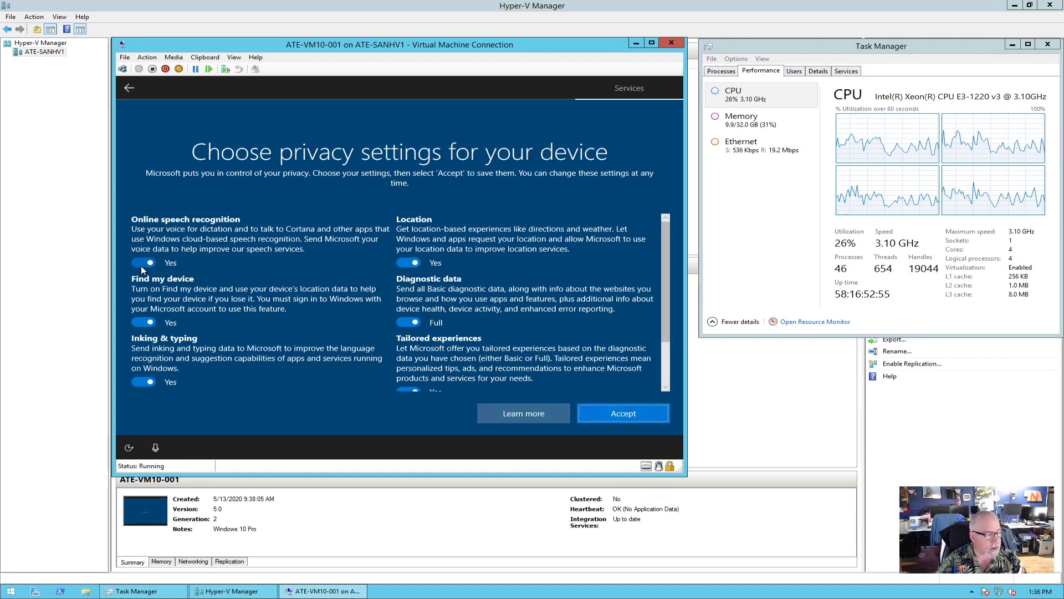
{"action": "left_click", "coordinate": [142, 263]}
{"action": "left_click", "coordinate": [142, 322]}
{"action": "left_click", "coordinate": [135, 387]}
Turn off Advertising ID and Tailored experiences, set Diagnostic data to Basic, and accept.
{"action": "scroll", "coordinate": [139, 382], "scroll_direction": "down", "scroll_amount": 2}
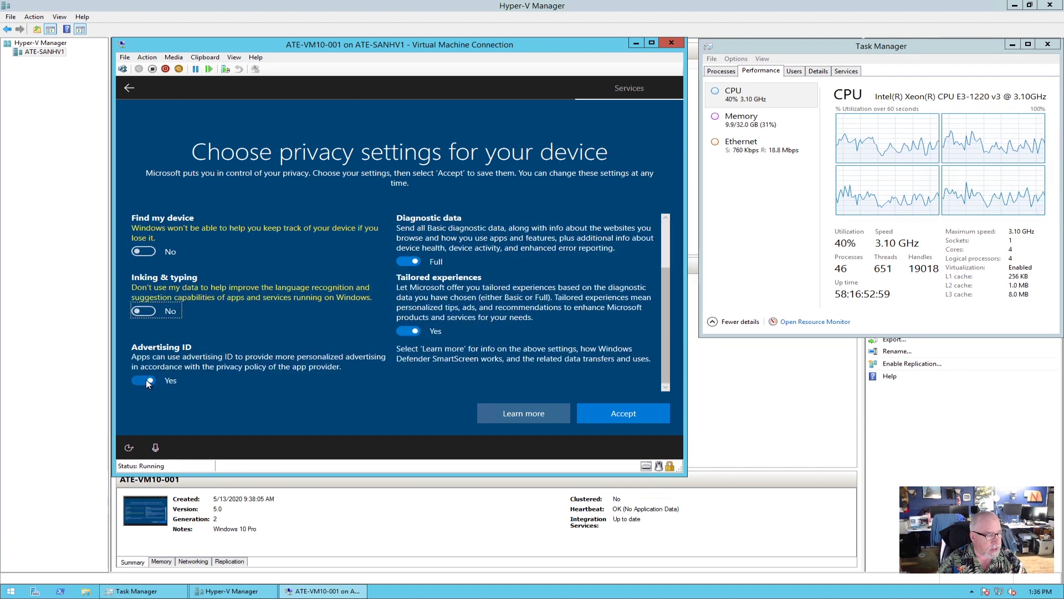
{"action": "left_click", "coordinate": [145, 380]}
{"action": "left_click", "coordinate": [403, 331]}
{"action": "left_click", "coordinate": [404, 280]}
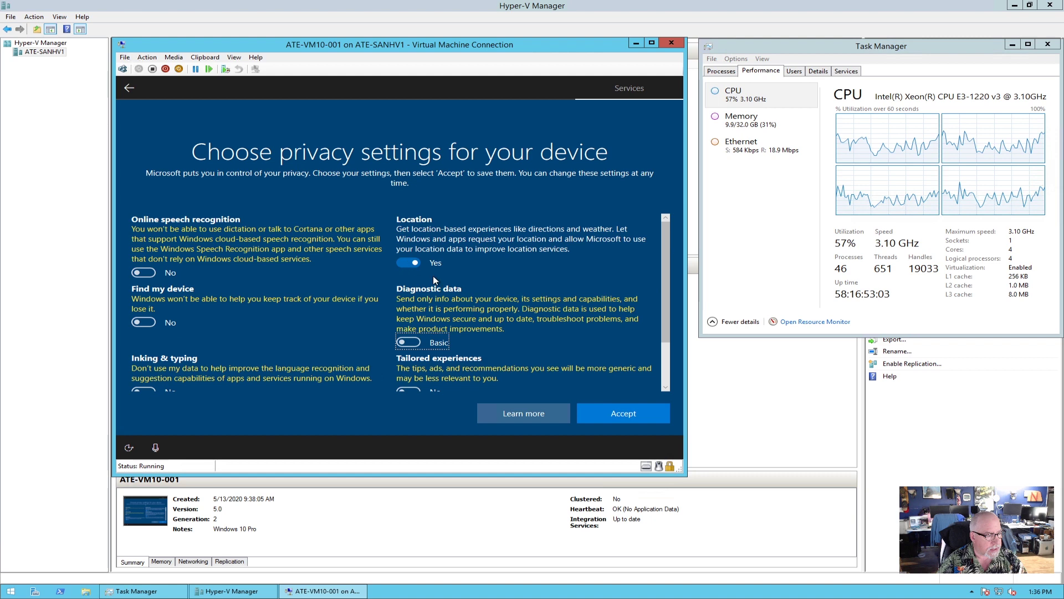
{"action": "left_click", "coordinate": [633, 410]}
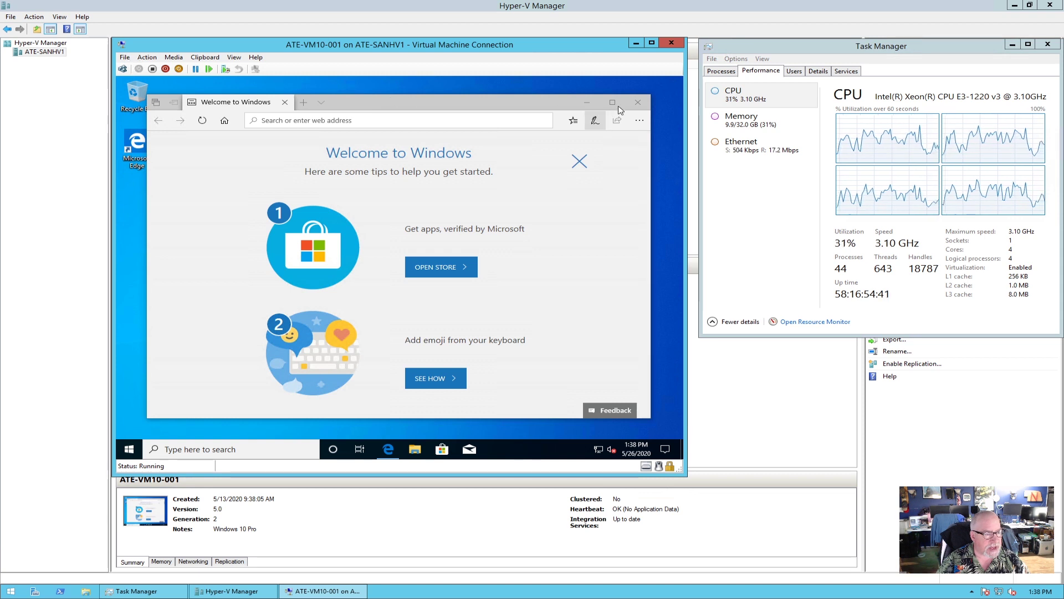
Close the Edge welcome page and open the VM's Task Manager in its full view.
{"action": "left_click", "coordinate": [637, 101]}
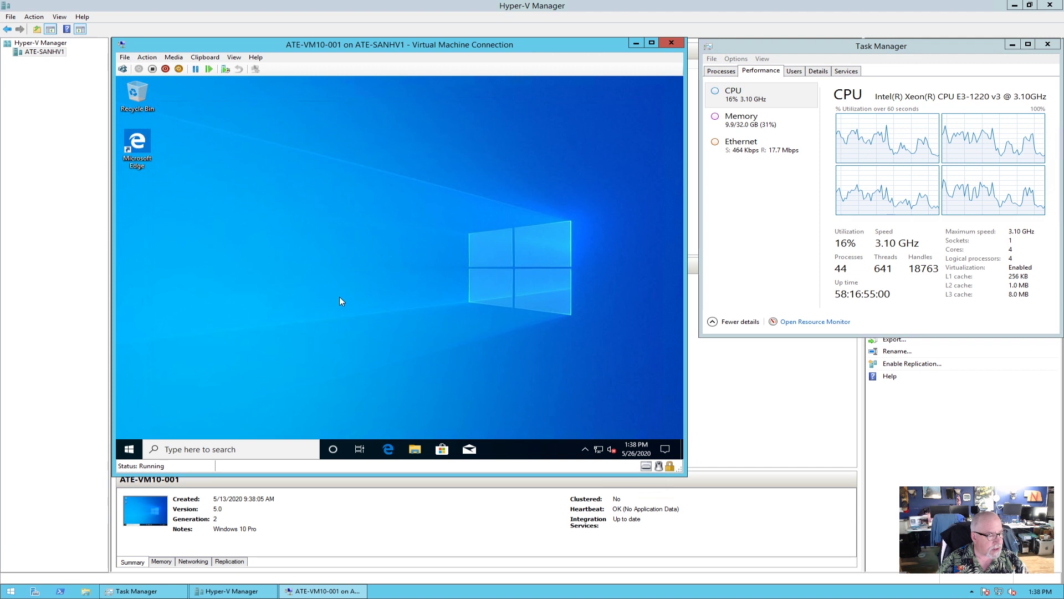
{"action": "key", "text": "super+x"}
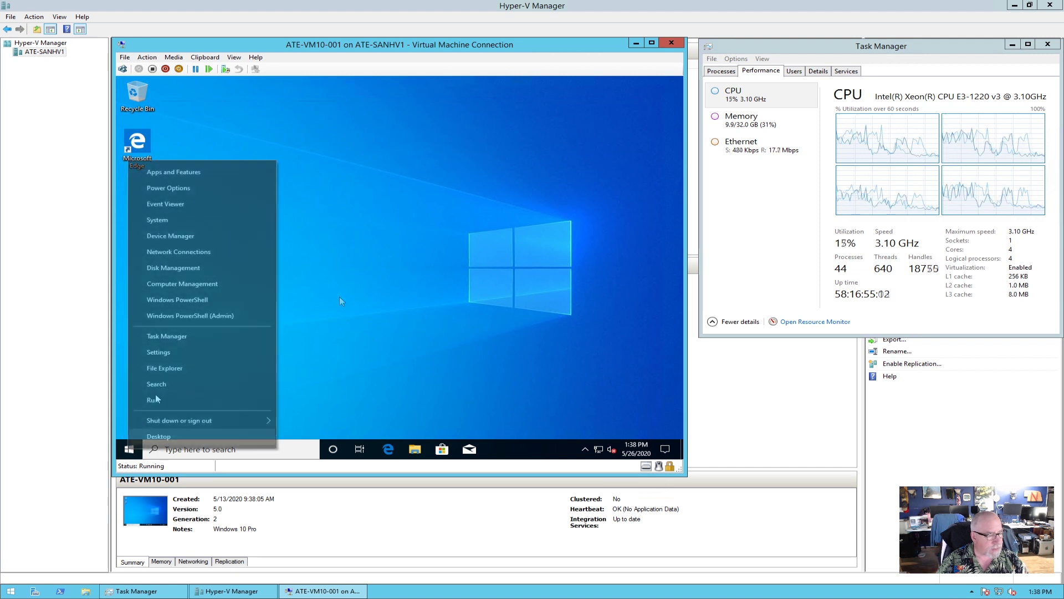
{"action": "left_click", "coordinate": [177, 335]}
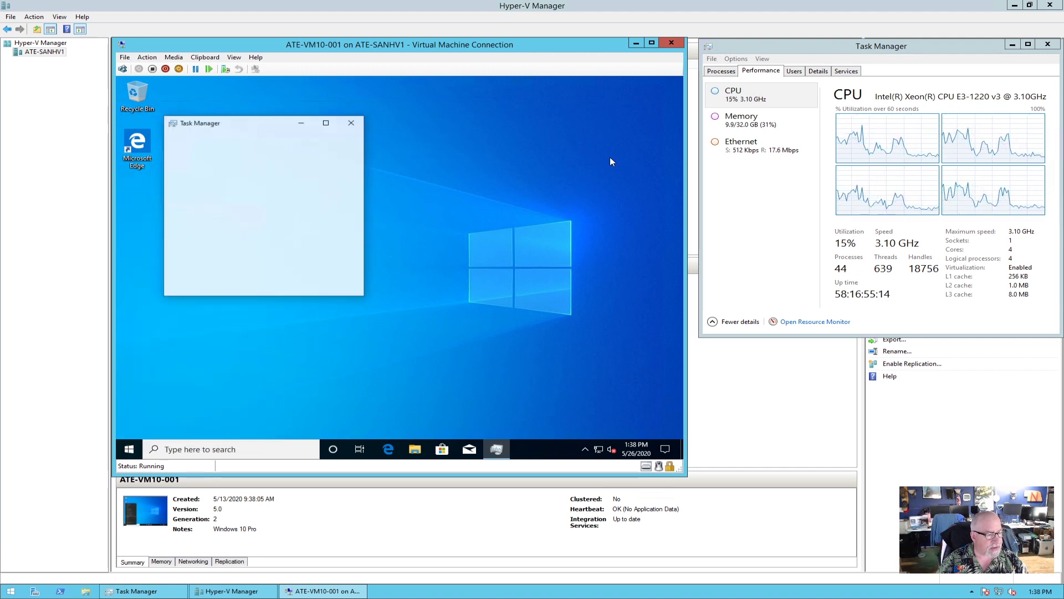
{"action": "left_click", "coordinate": [213, 287]}
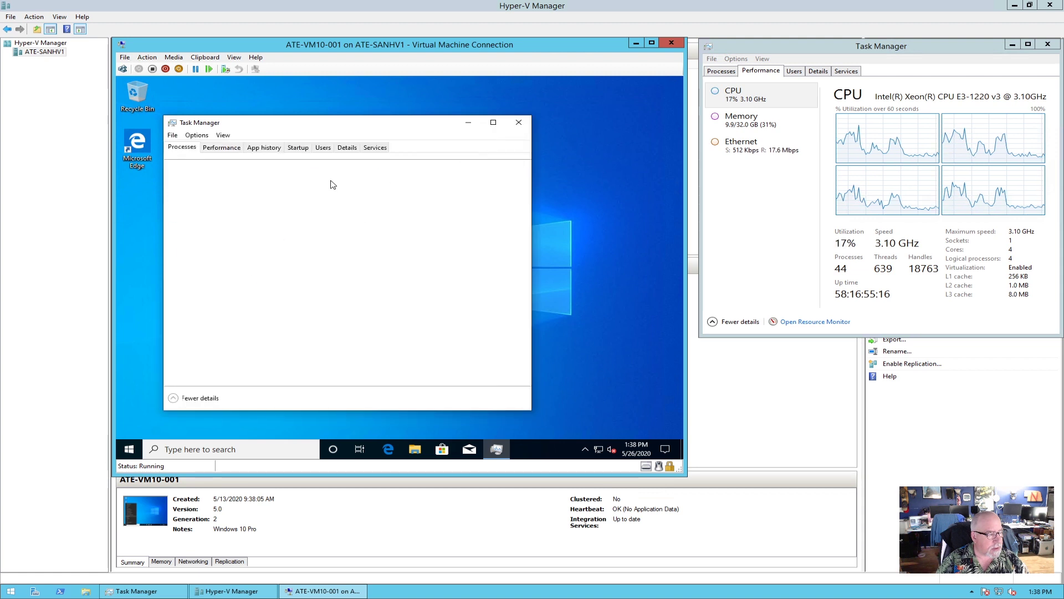
Show the Performance tab with a separate CPU graph per logical processor, moving the window higher and right.
{"action": "left_click", "coordinate": [209, 147]}
{"action": "right_click", "coordinate": [428, 232]}
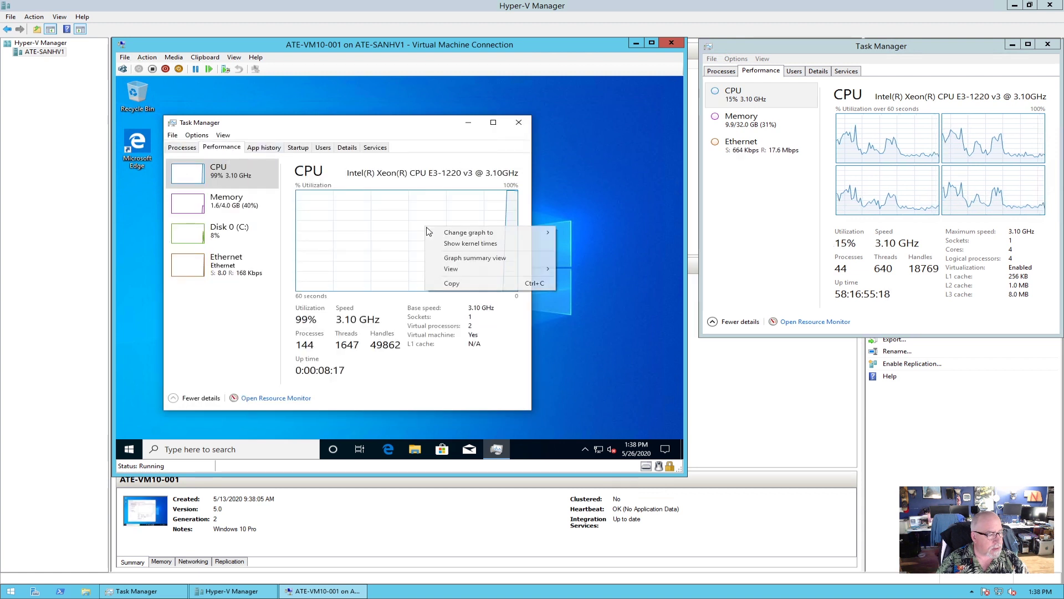
{"action": "mouse_move", "coordinate": [471, 233]}
{"action": "left_click", "coordinate": [596, 245]}
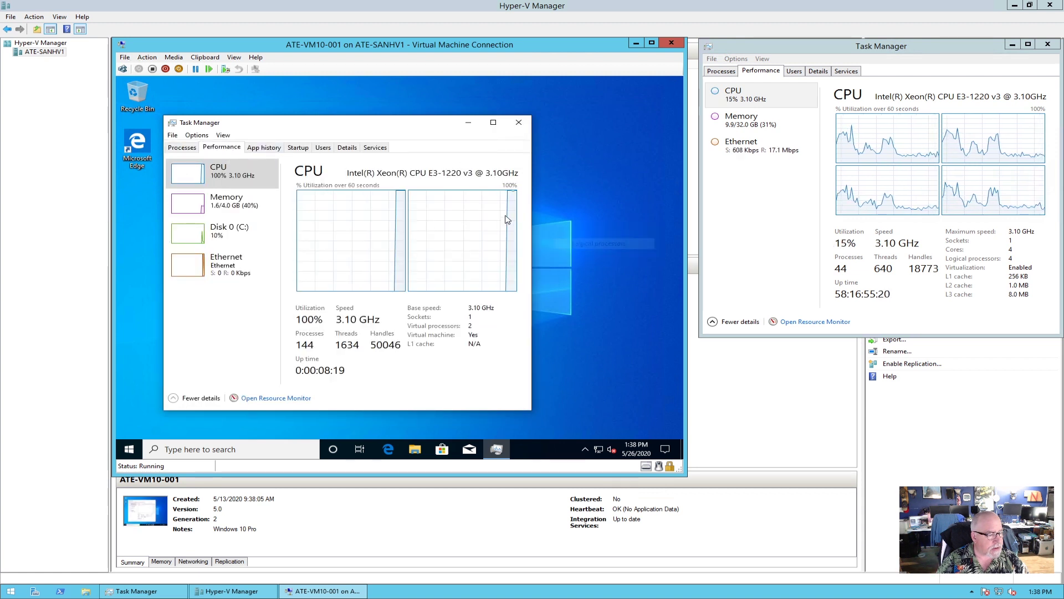
{"action": "left_click_drag", "start_coordinate": [411, 123], "coordinate": [571, 105]}
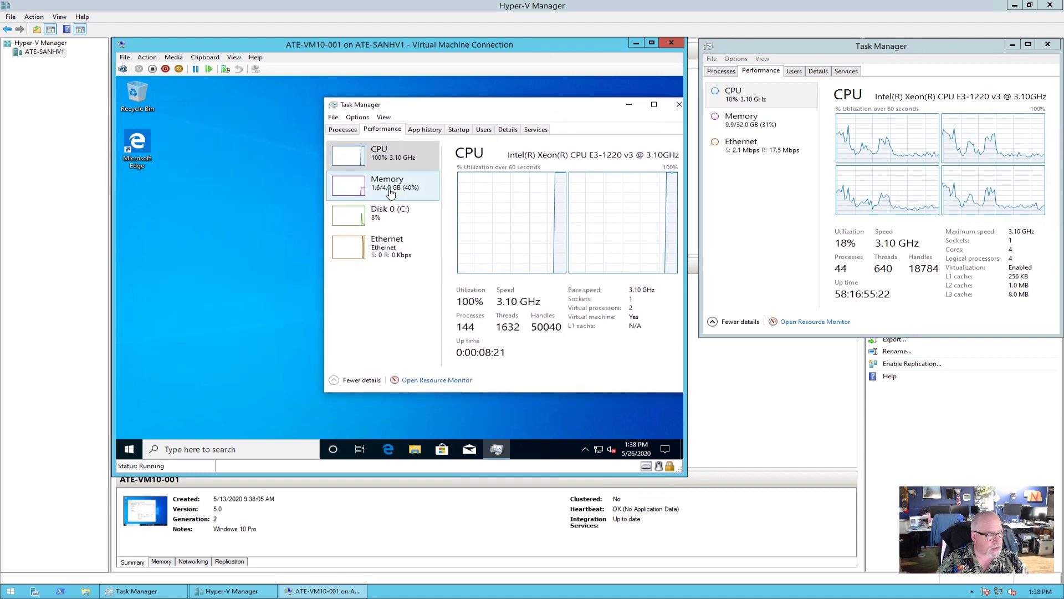
Check memory usage, then list the running processes sorted by CPU.
{"action": "left_click", "coordinate": [391, 193]}
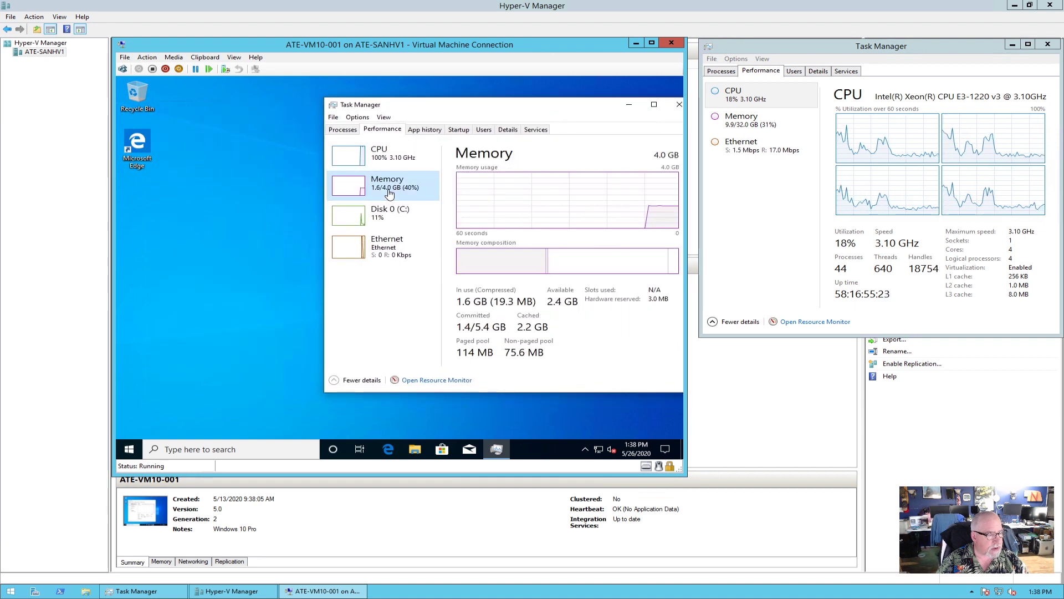
{"action": "left_click", "coordinate": [351, 130]}
{"action": "left_click", "coordinate": [552, 155]}
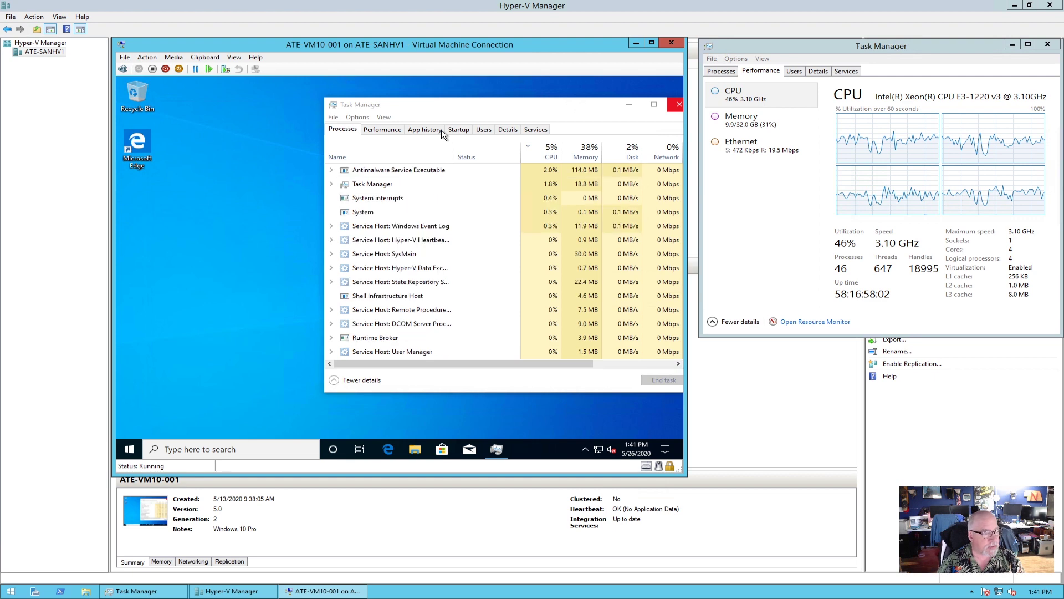
{"action": "left_click", "coordinate": [129, 449]}
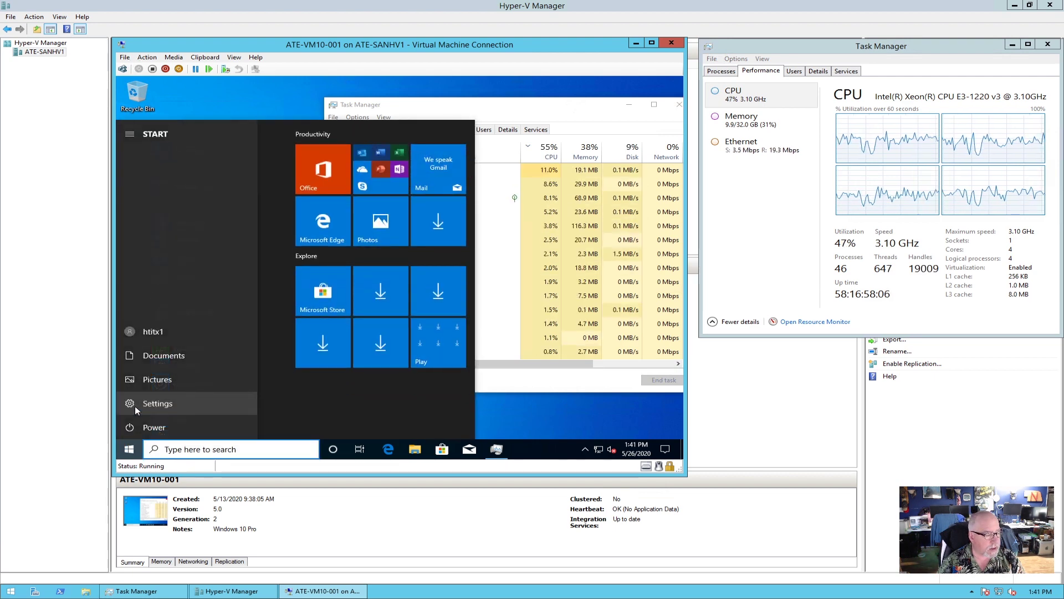
Start a Windows Update check from Settings > Update & Security.
{"action": "left_click", "coordinate": [135, 405]}
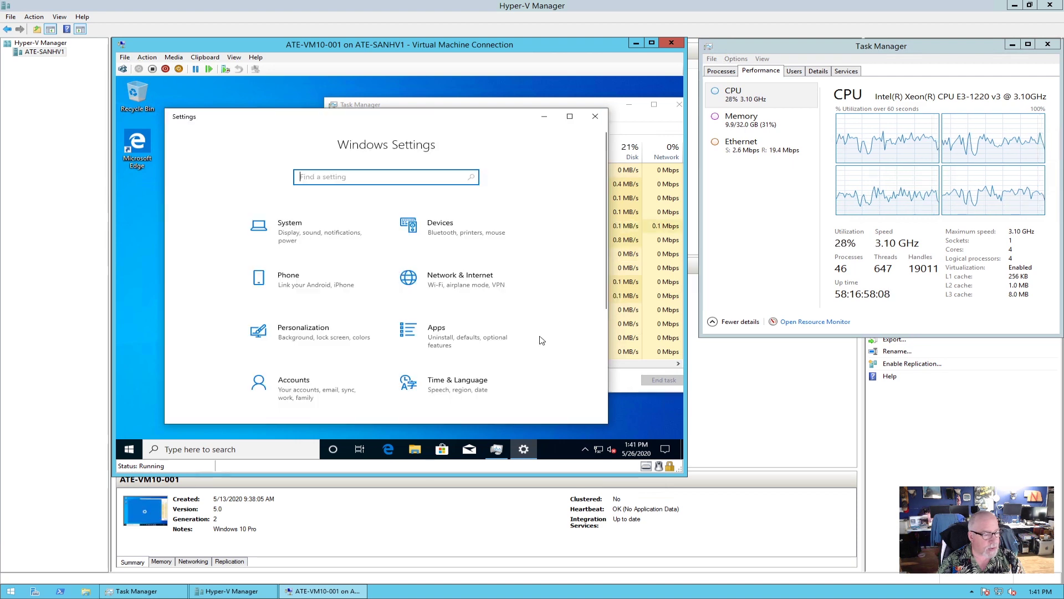
{"action": "scroll", "coordinate": [488, 349], "scroll_direction": "down", "scroll_amount": 1}
{"action": "scroll", "coordinate": [488, 350], "scroll_direction": "down", "scroll_amount": 3}
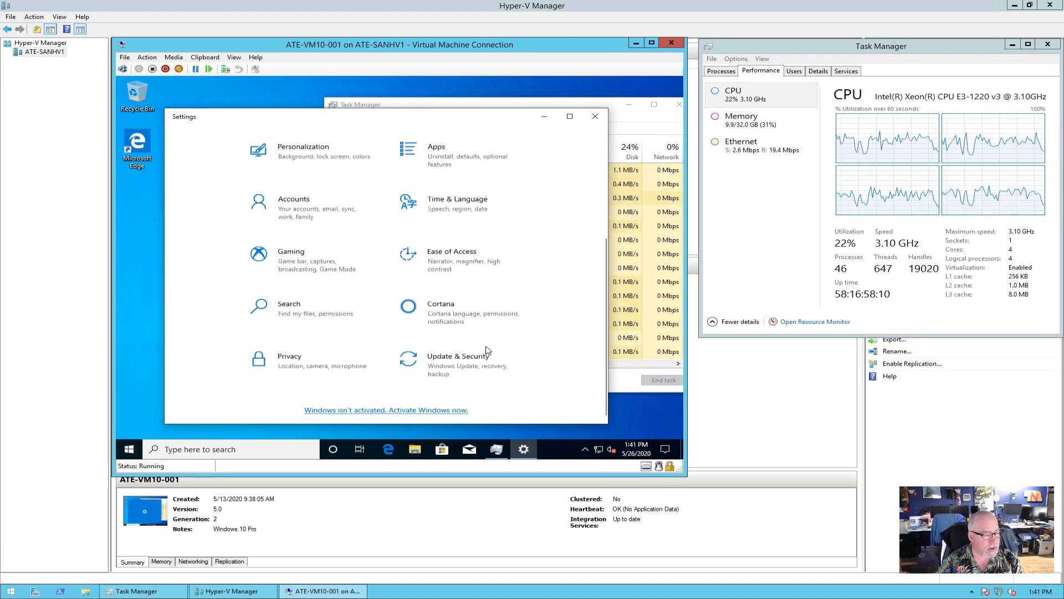
{"action": "left_click", "coordinate": [461, 363]}
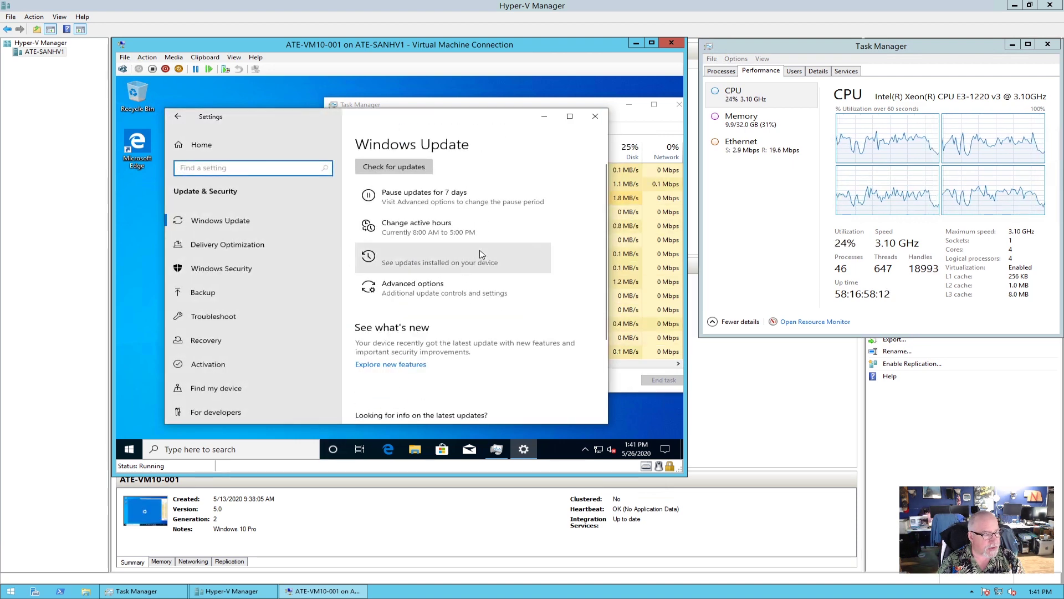
{"action": "left_click", "coordinate": [410, 203]}
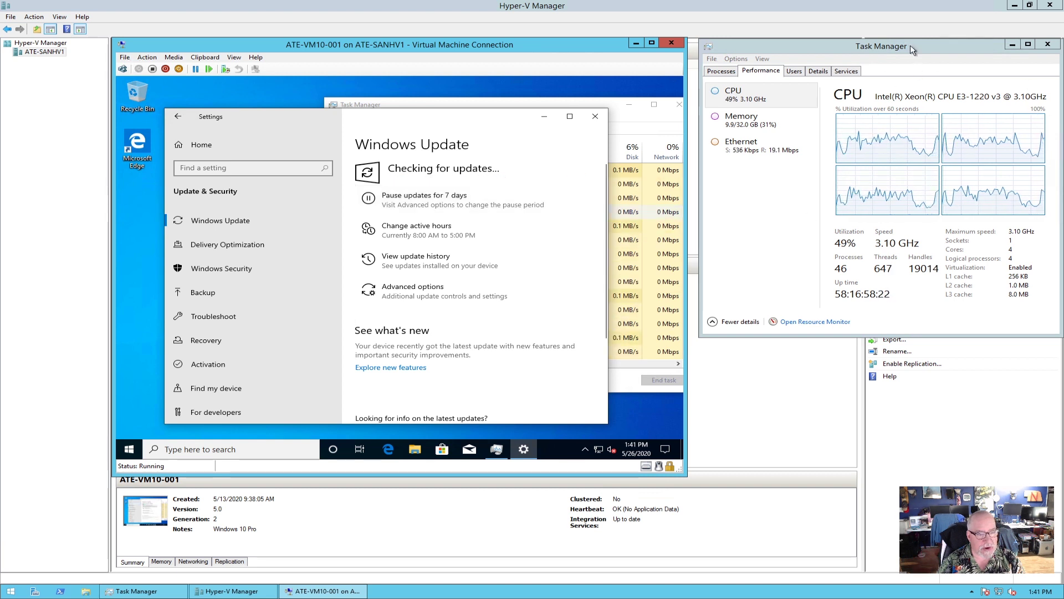
Switch to the VM's Task Manager to watch CPU climb, then return to Settings.
{"action": "left_click", "coordinate": [582, 107]}
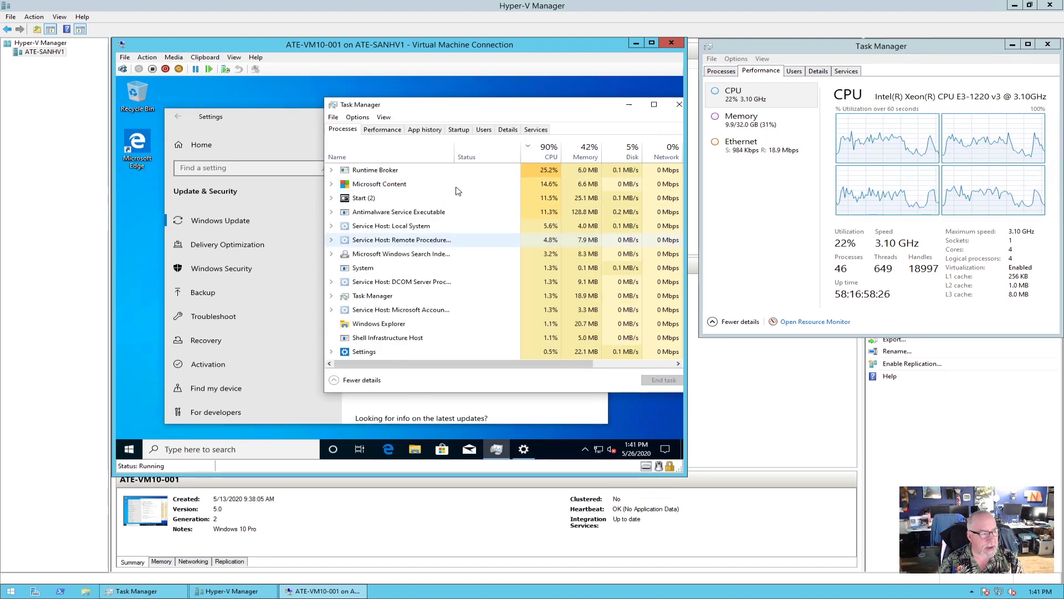
{"action": "left_click", "coordinate": [278, 122]}
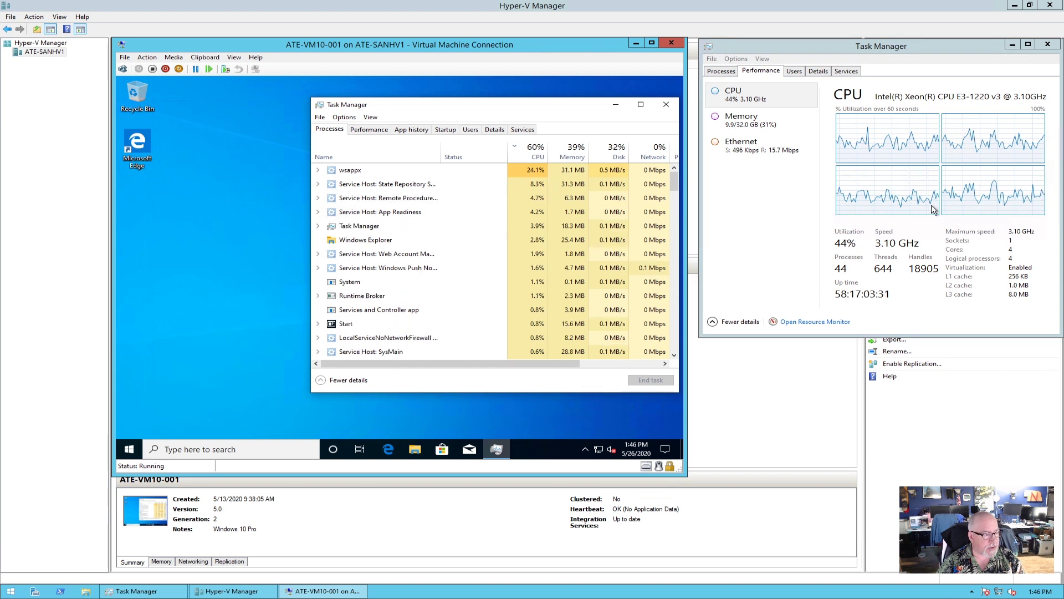
{"action": "right_click", "coordinate": [130, 453]}
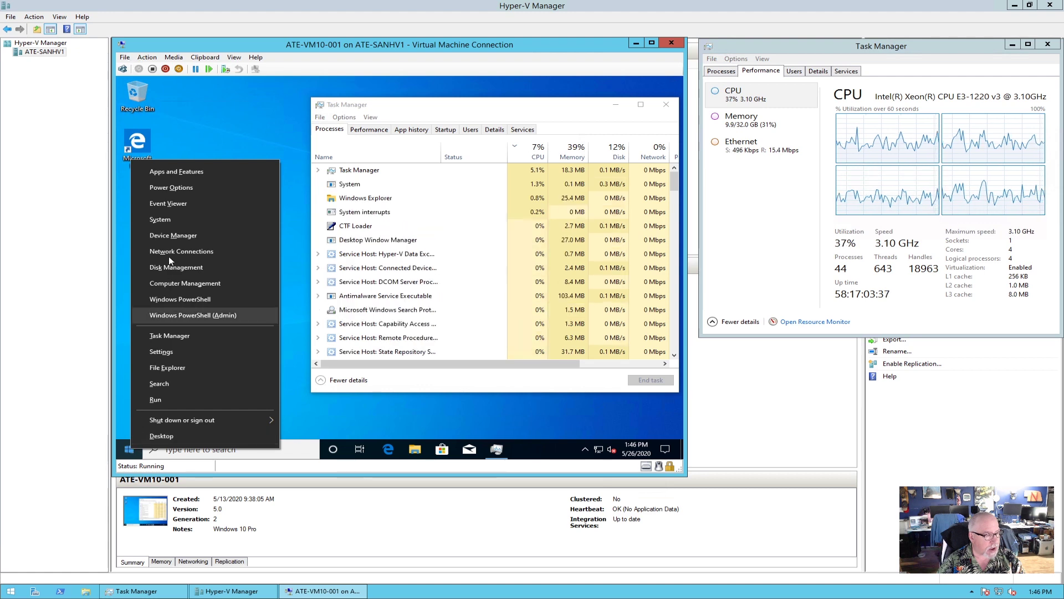
Rename the guest PC to ATE-VM10-001 from Settings > About > Rename this PC.
{"action": "left_click", "coordinate": [174, 220]}
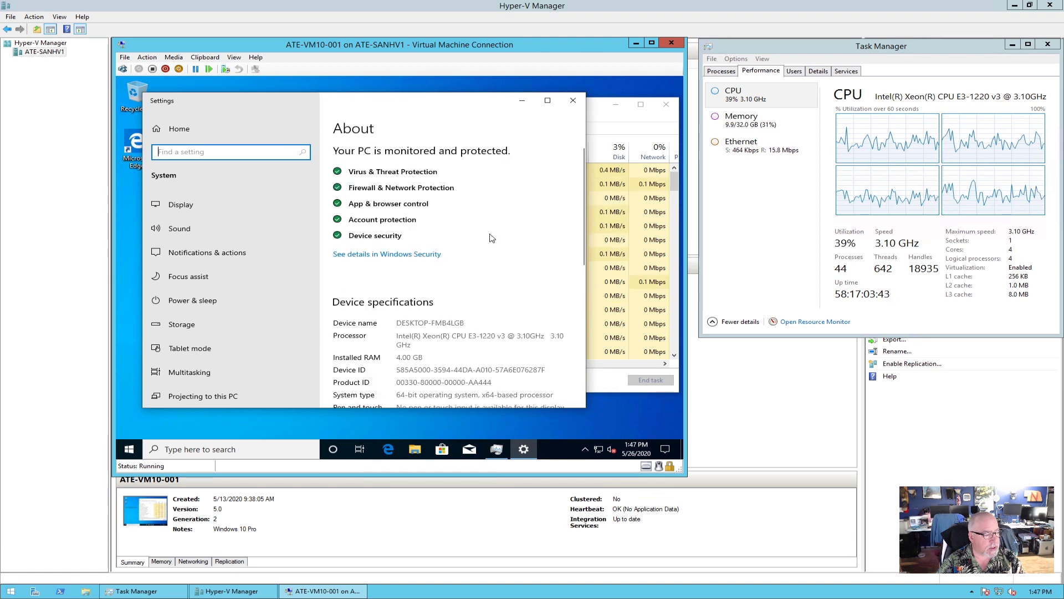
{"action": "scroll", "coordinate": [490, 235], "scroll_direction": "down", "scroll_amount": 5}
{"action": "left_click", "coordinate": [383, 247]}
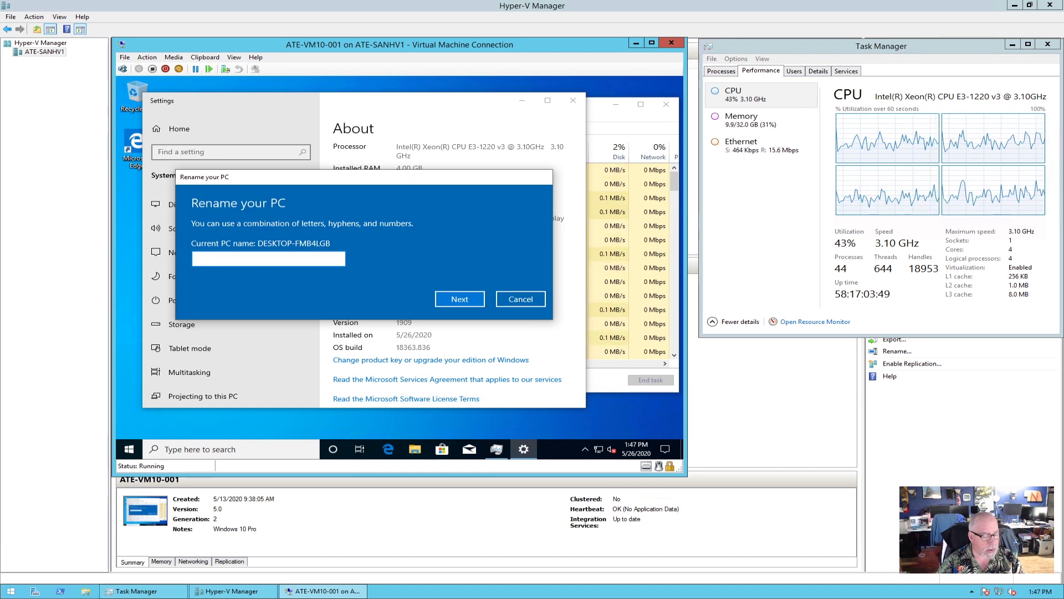
{"action": "type", "text": "ATE"}
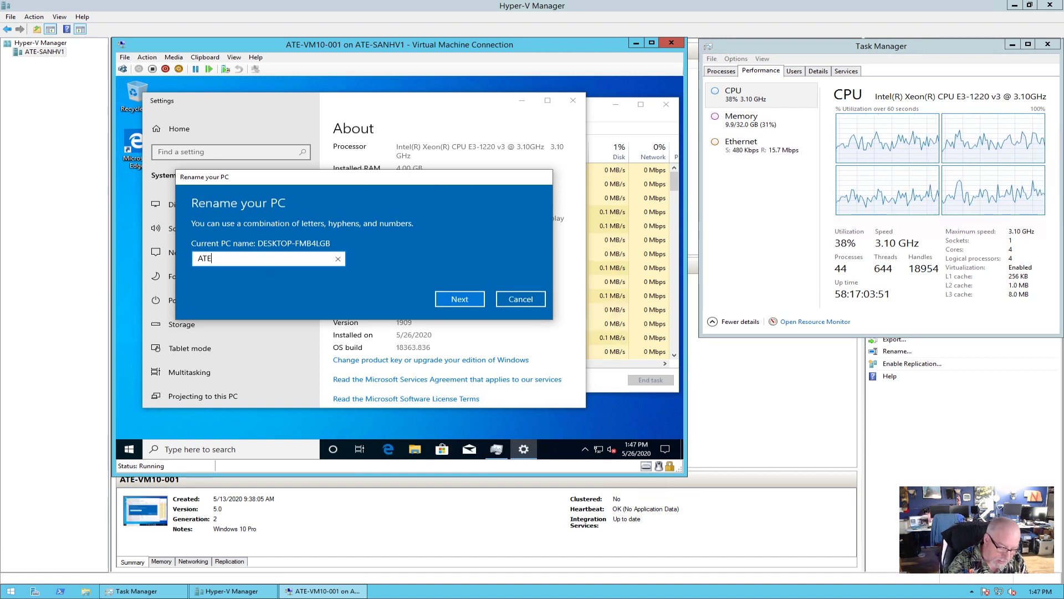
{"action": "type", "text": "-VM10-001"}
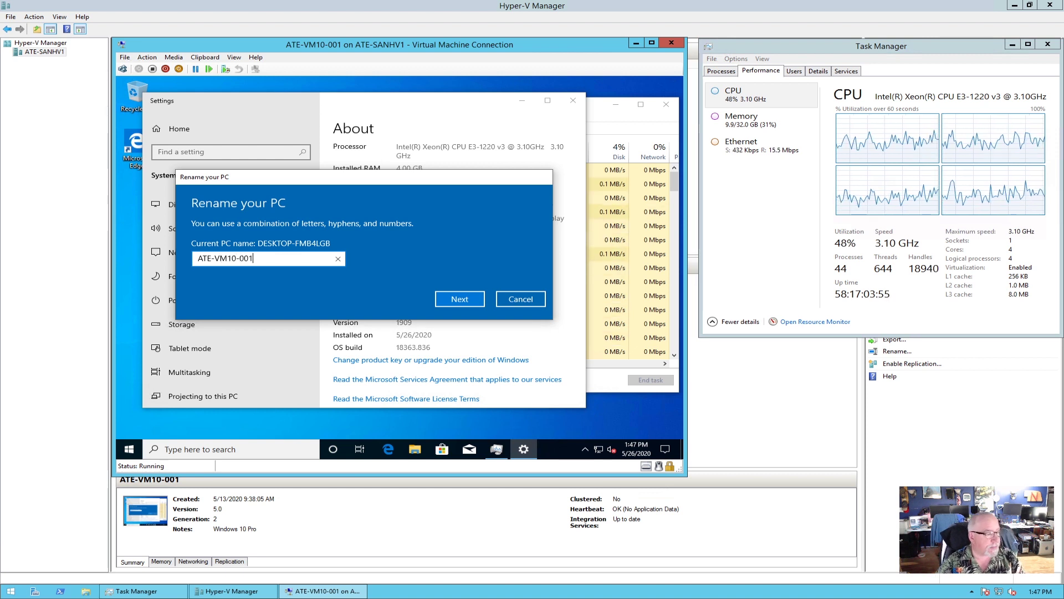
{"action": "left_click", "coordinate": [475, 299]}
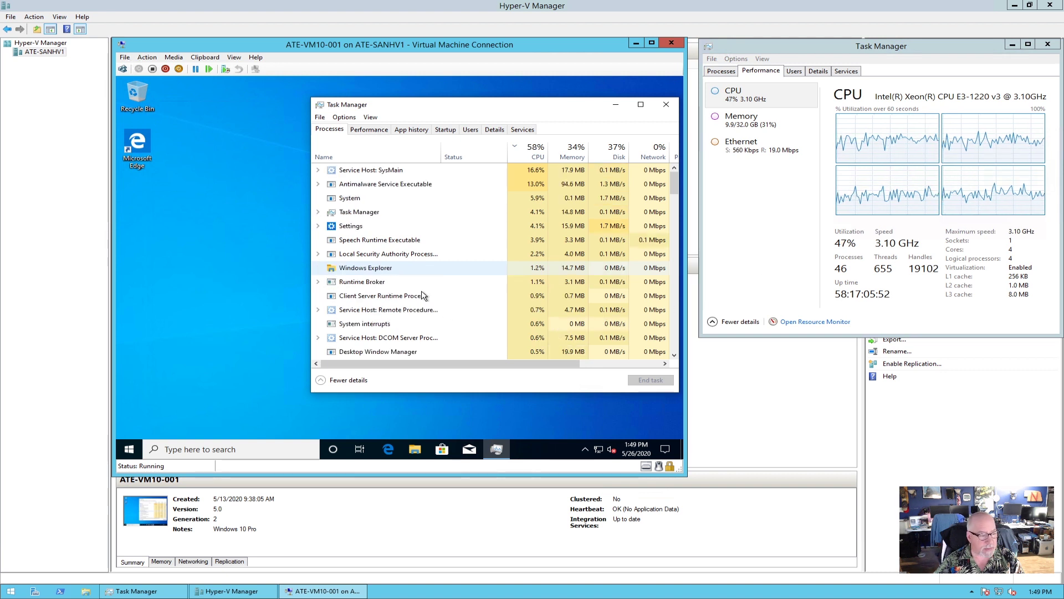
Open This PC's Properties from File Explorer and reach the Computer Name/Domain Changes dialog.
{"action": "left_click", "coordinate": [415, 449]}
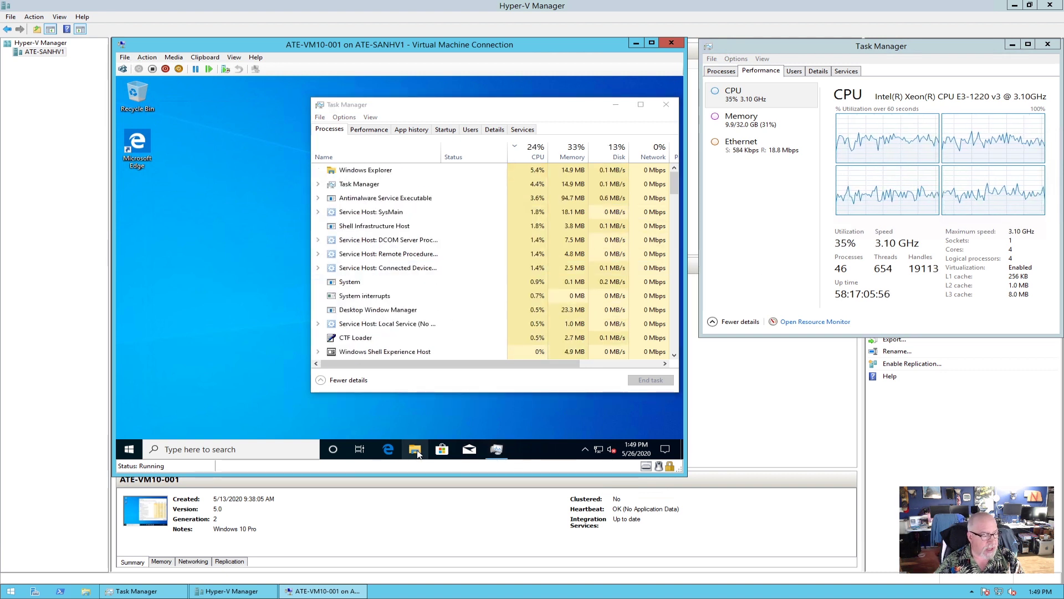
{"action": "right_click", "coordinate": [417, 453]}
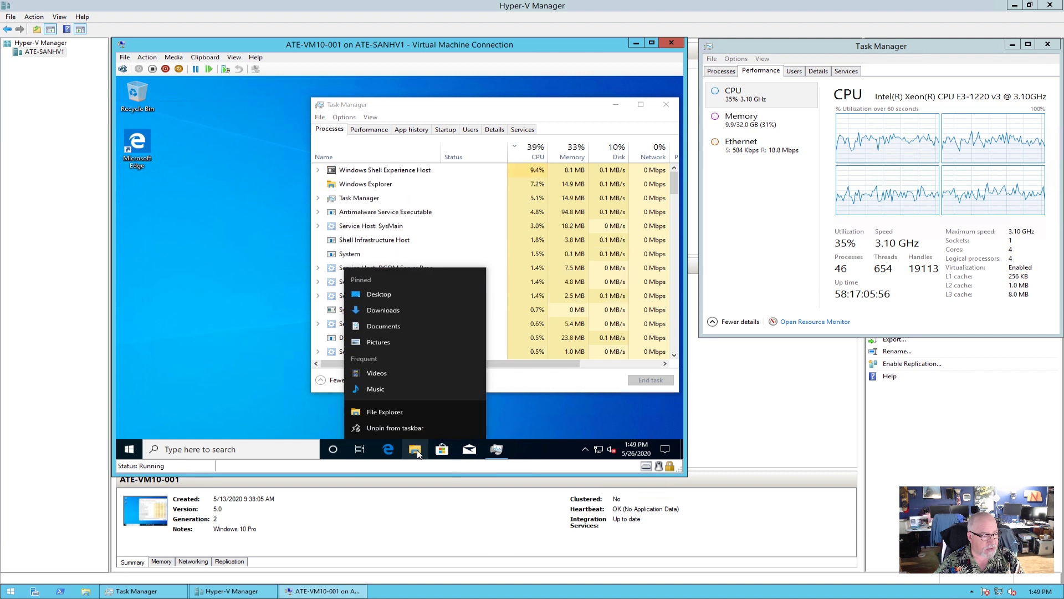
{"action": "left_click", "coordinate": [388, 413]}
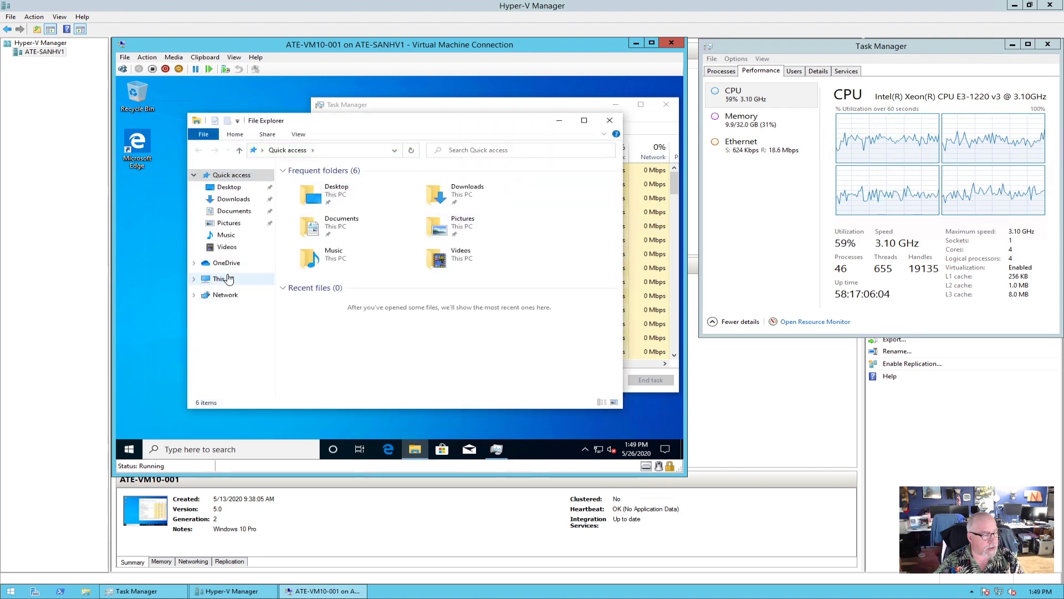
{"action": "left_click", "coordinate": [224, 280]}
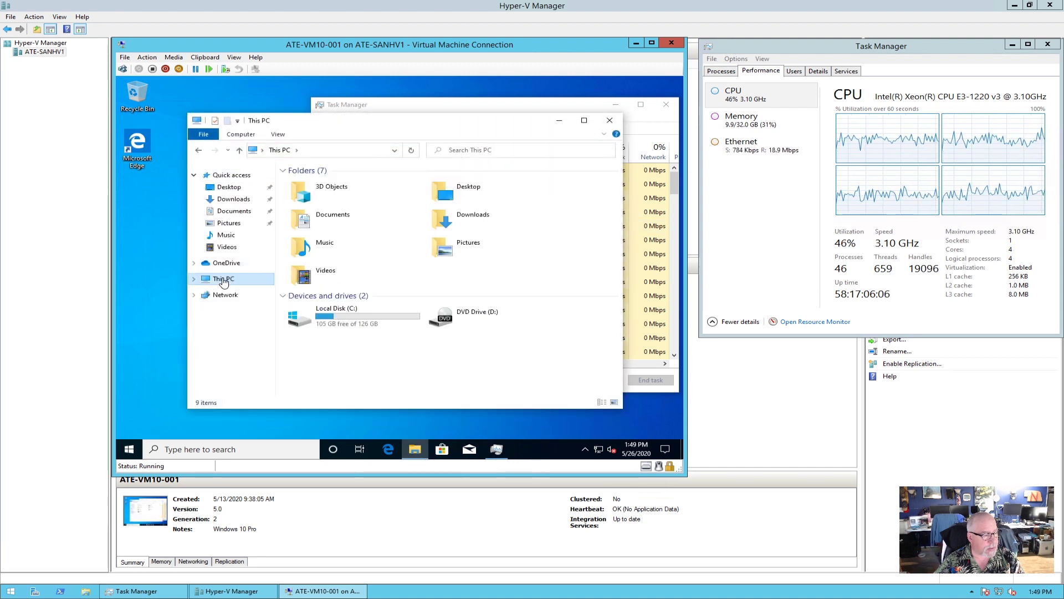
{"action": "right_click", "coordinate": [224, 281]}
{"action": "left_click", "coordinate": [257, 409]}
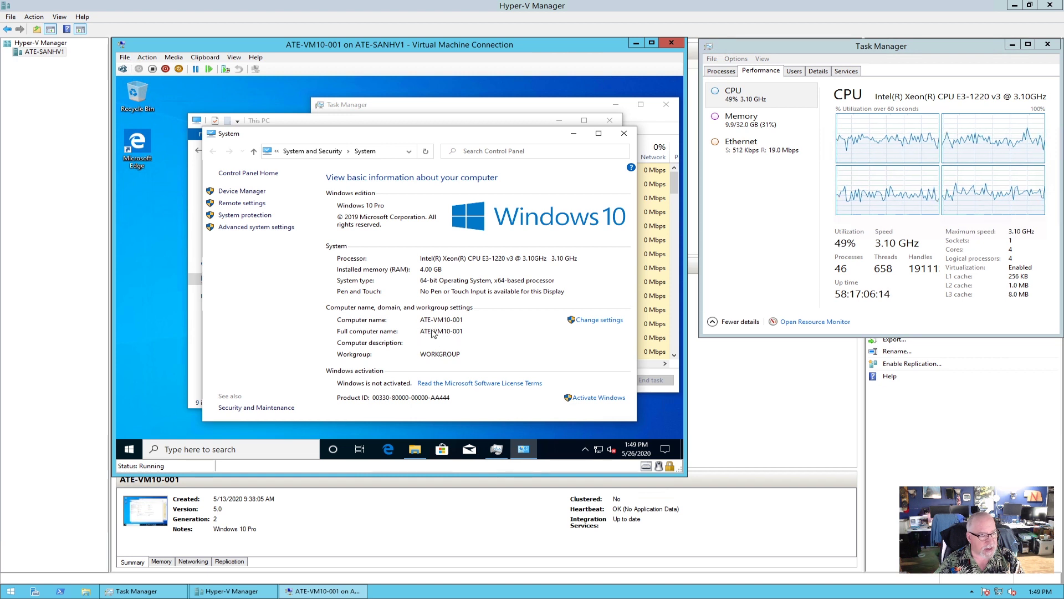
{"action": "left_click", "coordinate": [593, 322]}
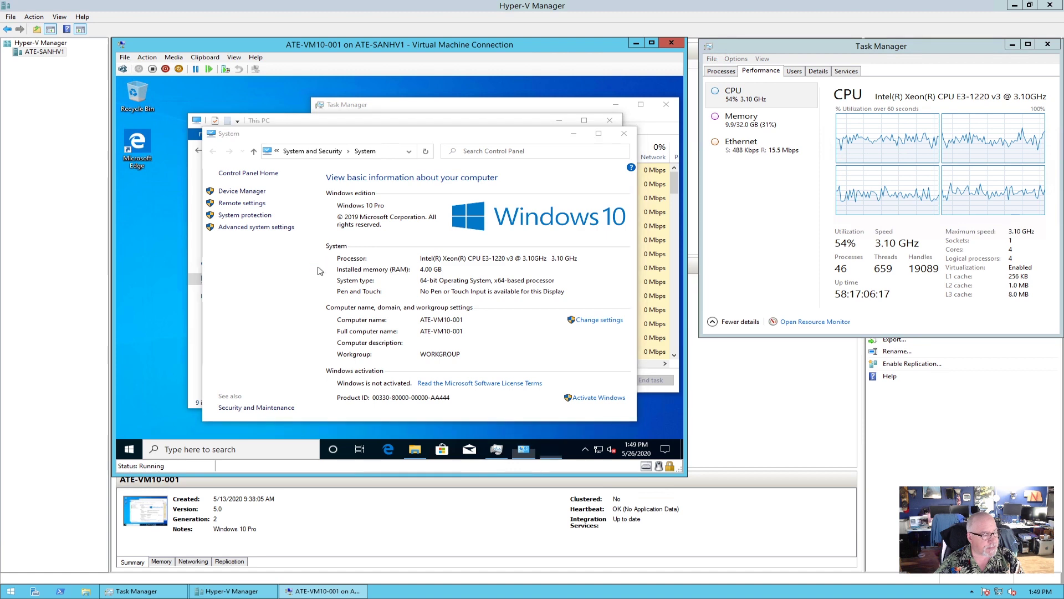
{"action": "left_click", "coordinate": [348, 261]}
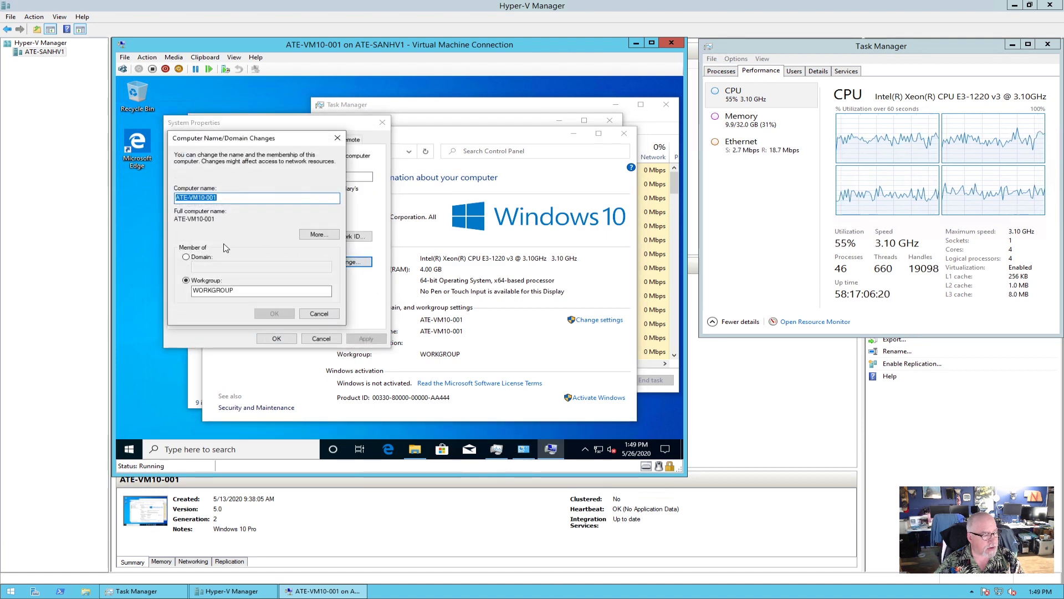
Join the PC to the ate.local domain, entering the domain admin user name and password.
{"action": "left_click", "coordinate": [202, 261]}
{"action": "type", "text": "ate.local"}
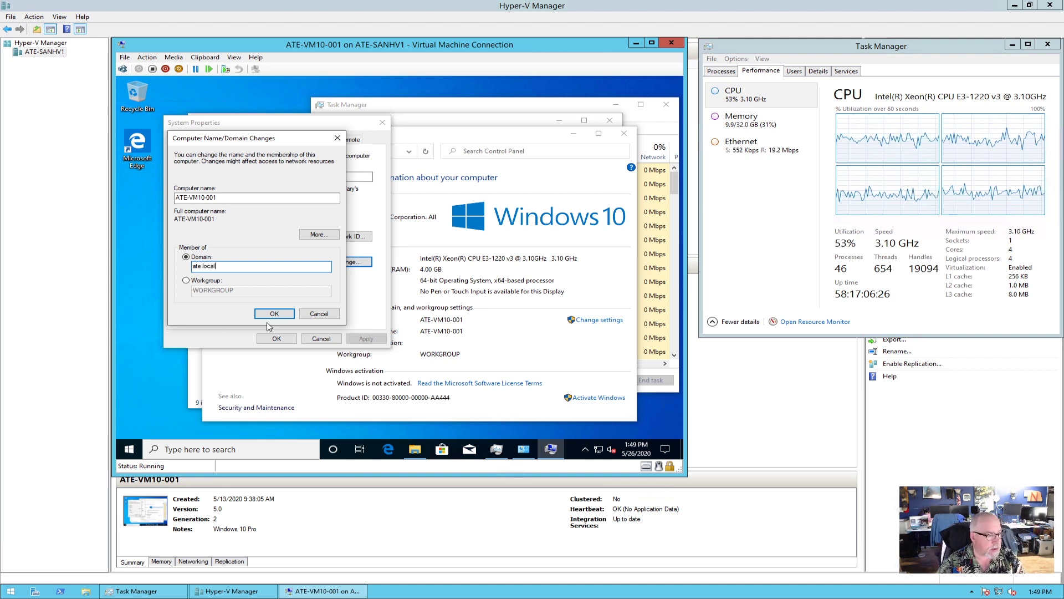
{"action": "left_click", "coordinate": [274, 314]}
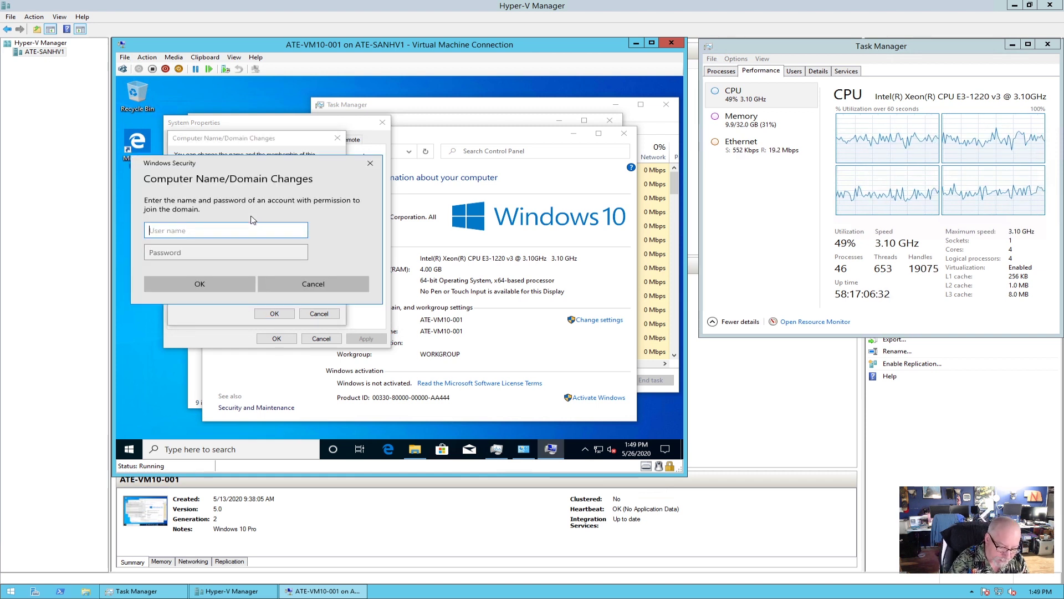
{"action": "type", "text": "itx"}
{"action": "key", "text": "Tab"}
{"action": "type", "text": "•••••••••"}
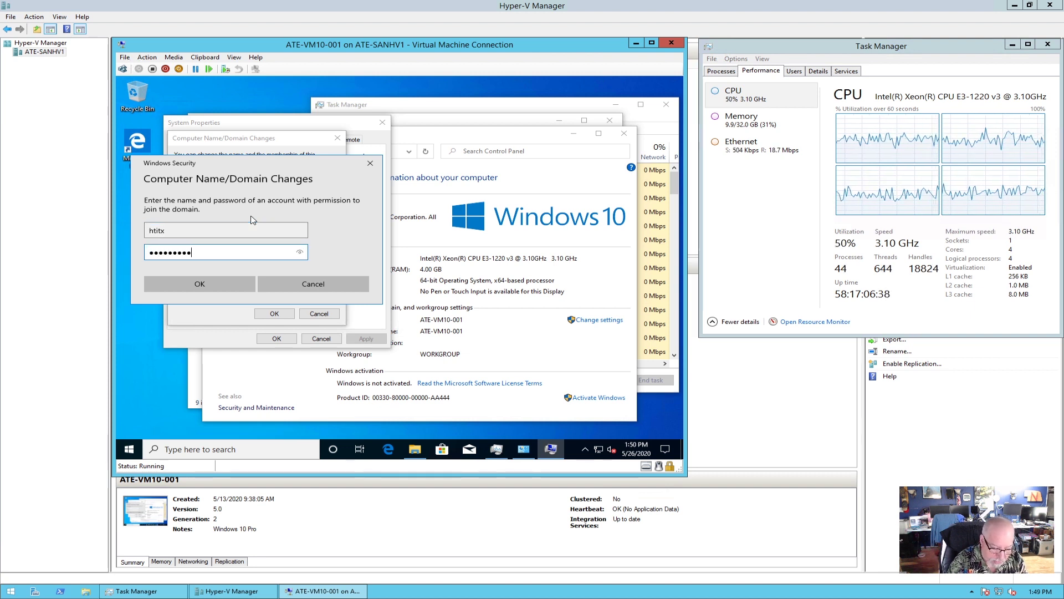
{"action": "type", "text": "•"}
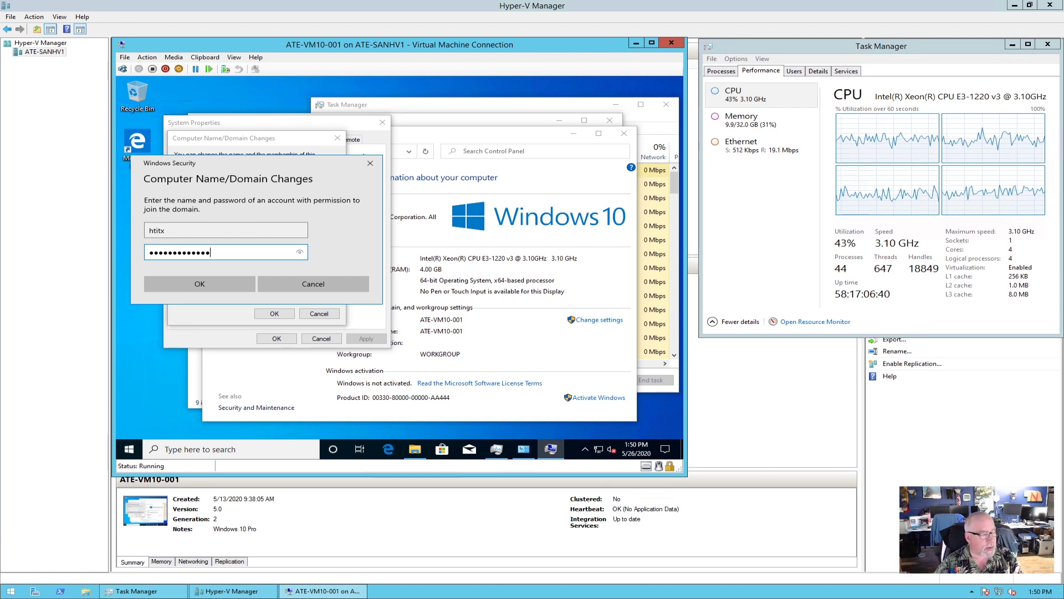
{"action": "left_click", "coordinate": [218, 285]}
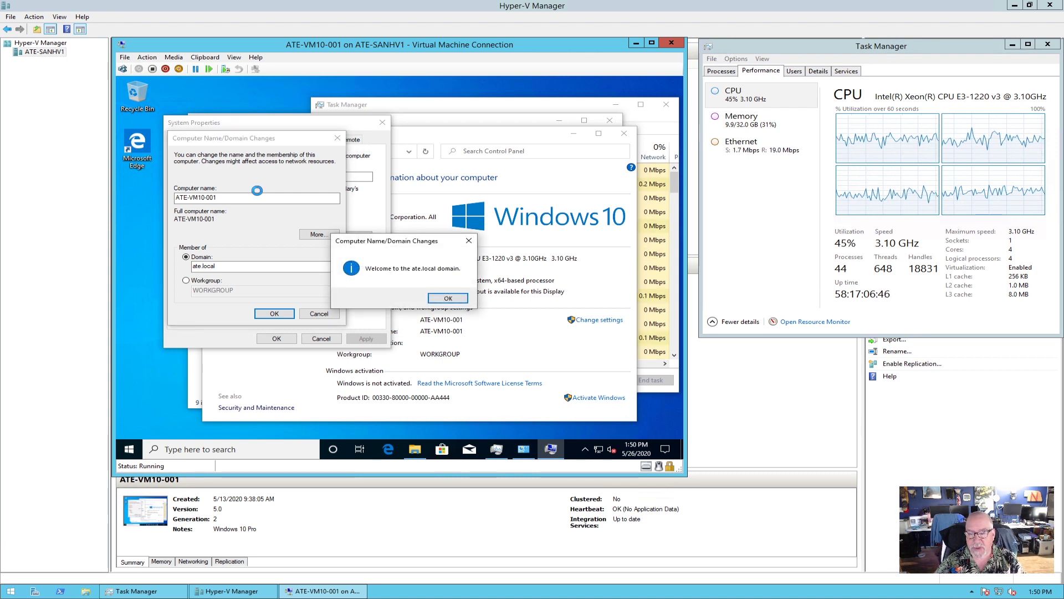
Acknowledge the domain welcome and restart notices, close System Properties, and restart the VM.
{"action": "left_click", "coordinate": [451, 298]}
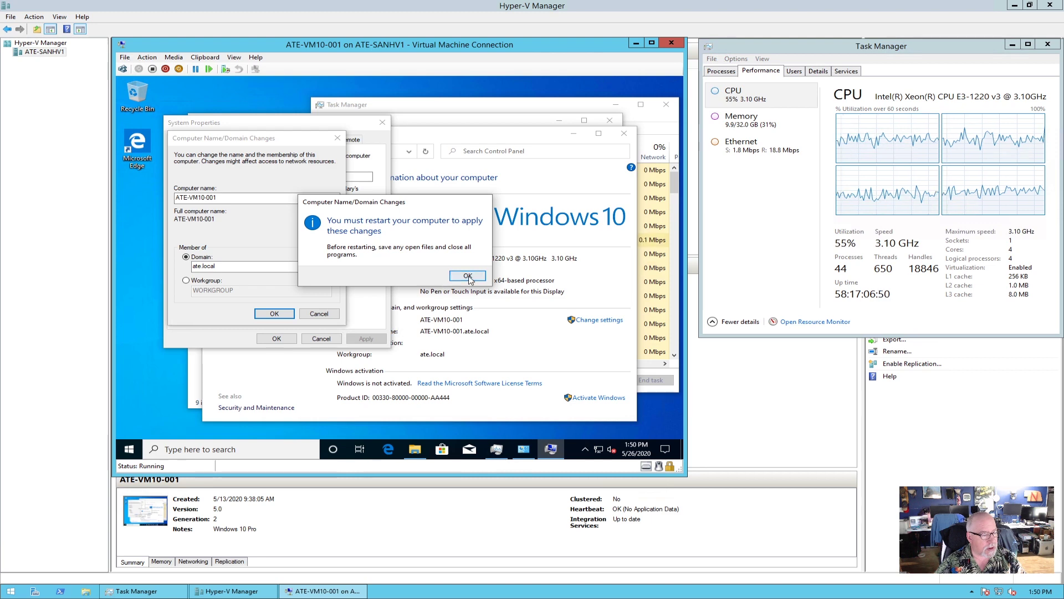
{"action": "left_click", "coordinate": [467, 275]}
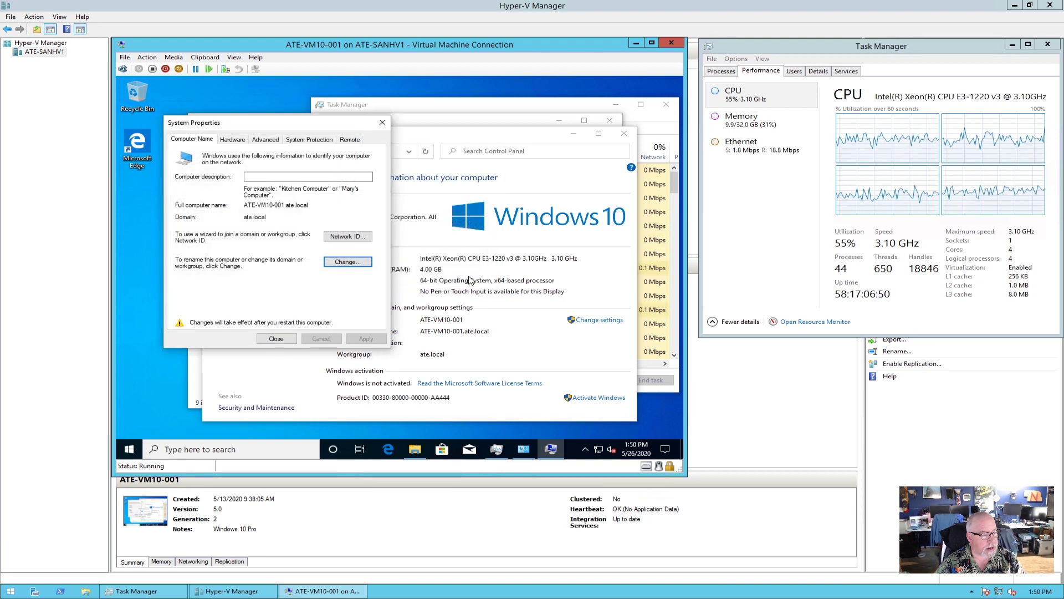
{"action": "left_click", "coordinate": [276, 338]}
{"action": "left_click", "coordinate": [400, 272]}
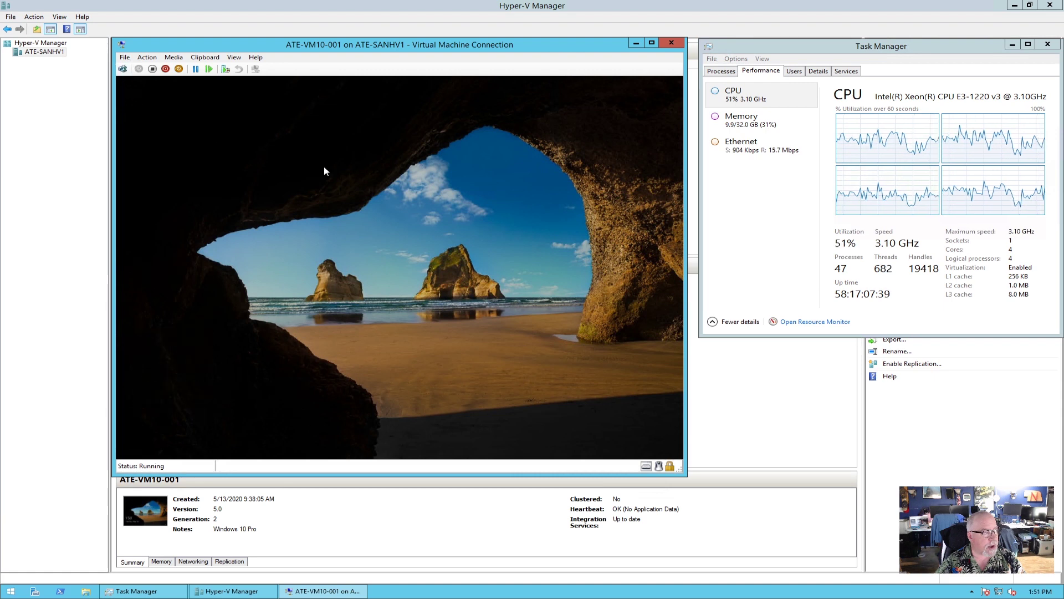
Sign in at the lock screen as Other user with the domain account name and password.
{"action": "left_click", "coordinate": [317, 342]}
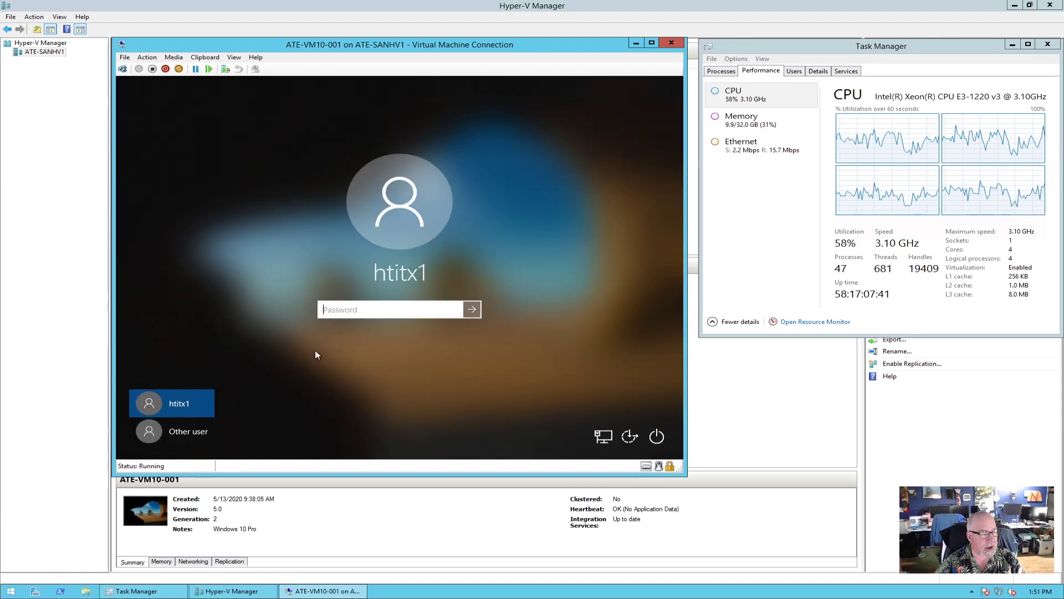
{"action": "left_click", "coordinate": [182, 433]}
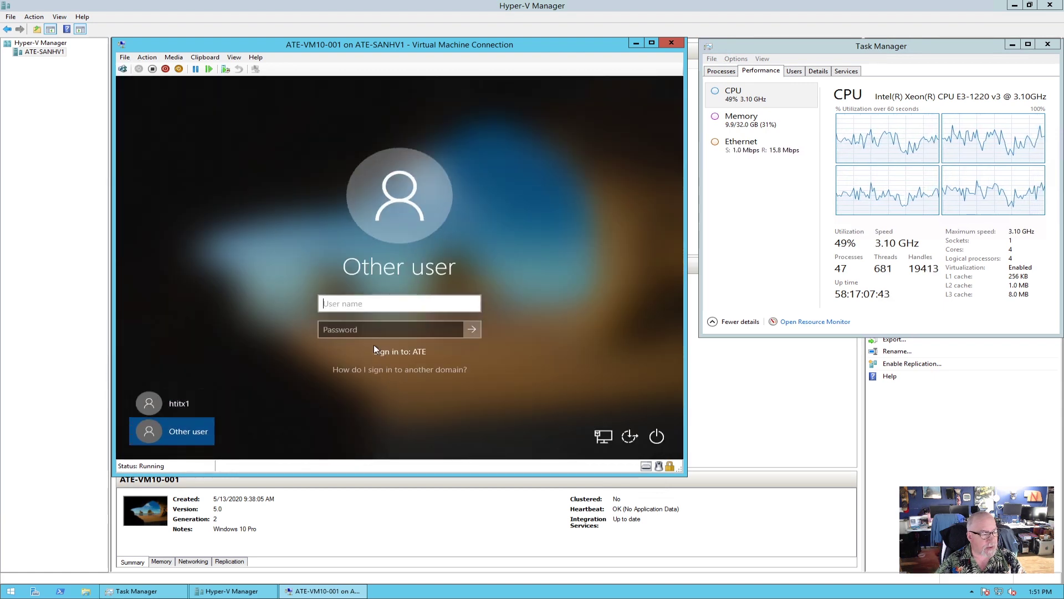
{"action": "type", "text": "ate"}
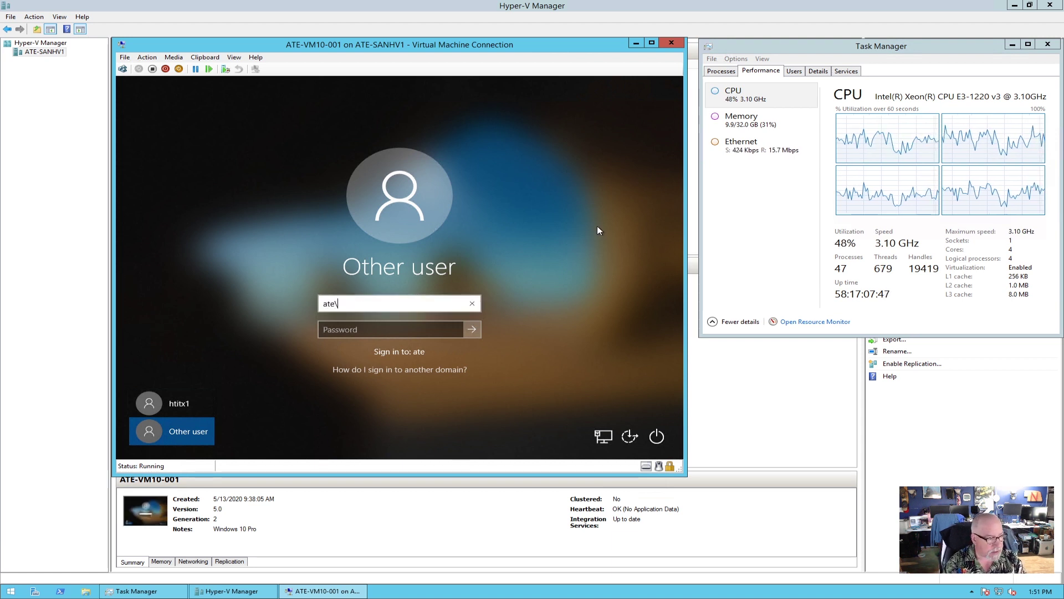
{"action": "type", "text": "\\htitx"}
{"action": "key", "text": "Tab"}
{"action": "type", "text": "••••••"}
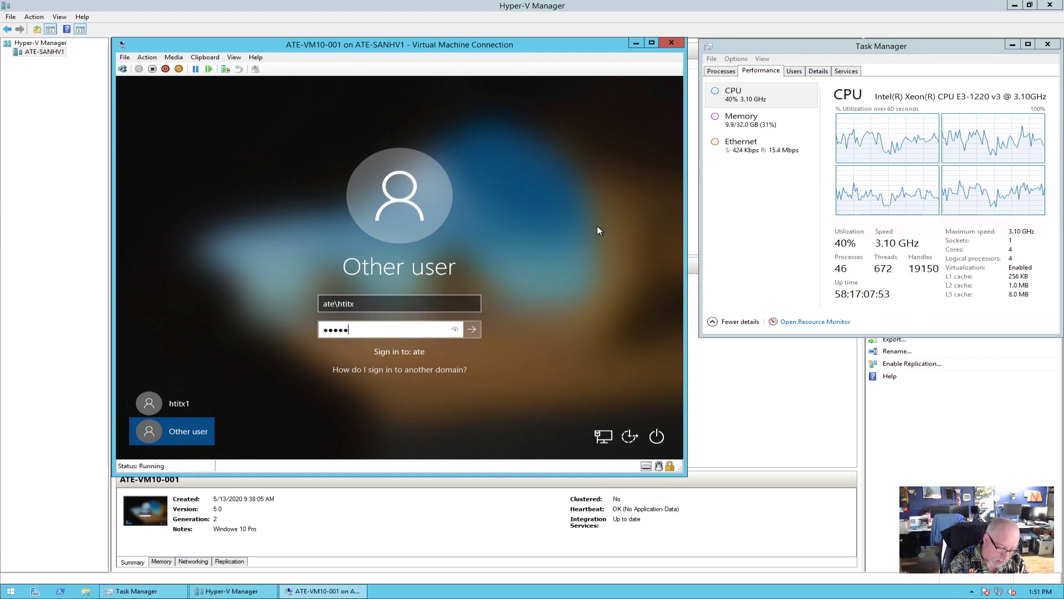
{"action": "type", "text": "•••••"}
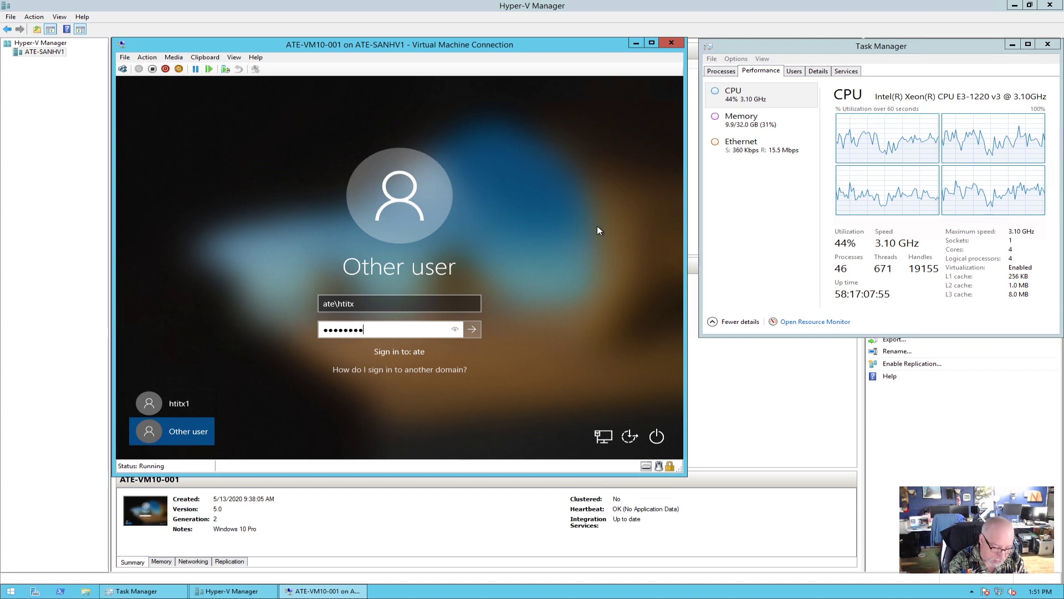
{"action": "type", "text": "••"}
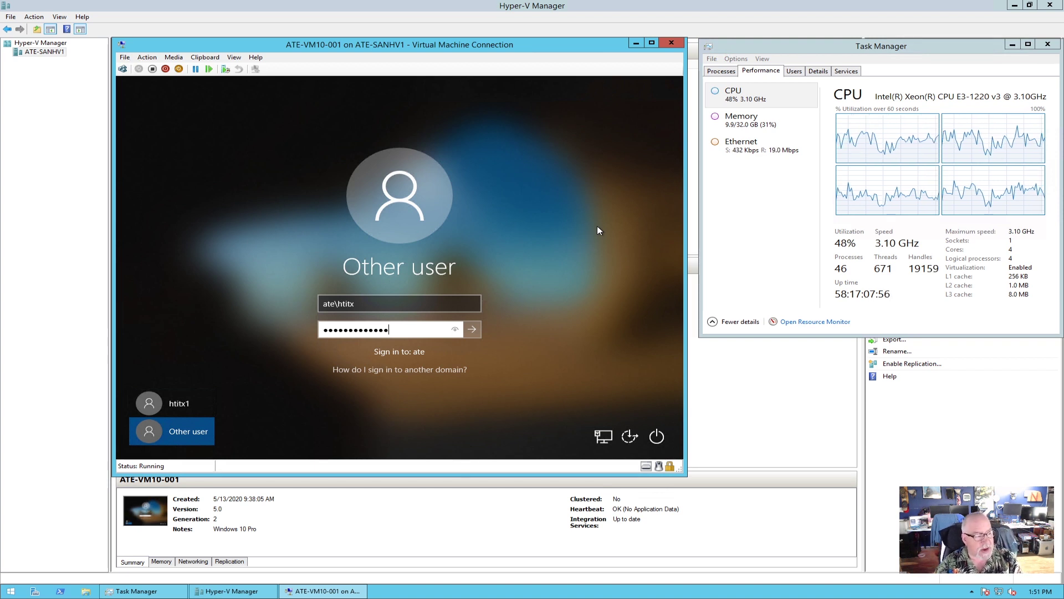
{"action": "left_click", "coordinate": [471, 330]}
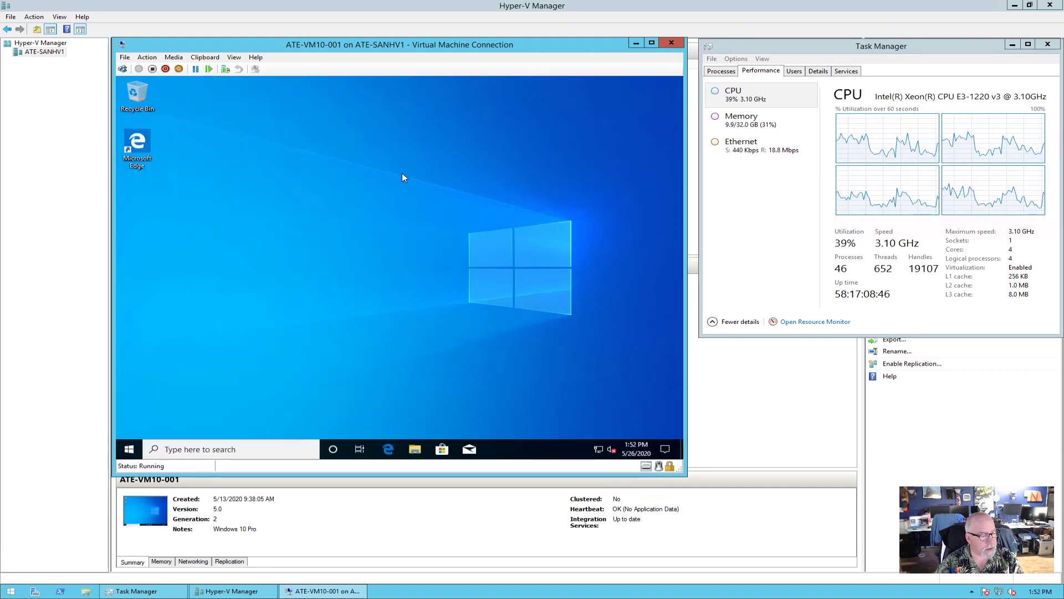
In the old Edge, download and save the new Microsoft Edge installer after accepting the license.
{"action": "left_click", "coordinate": [388, 448]}
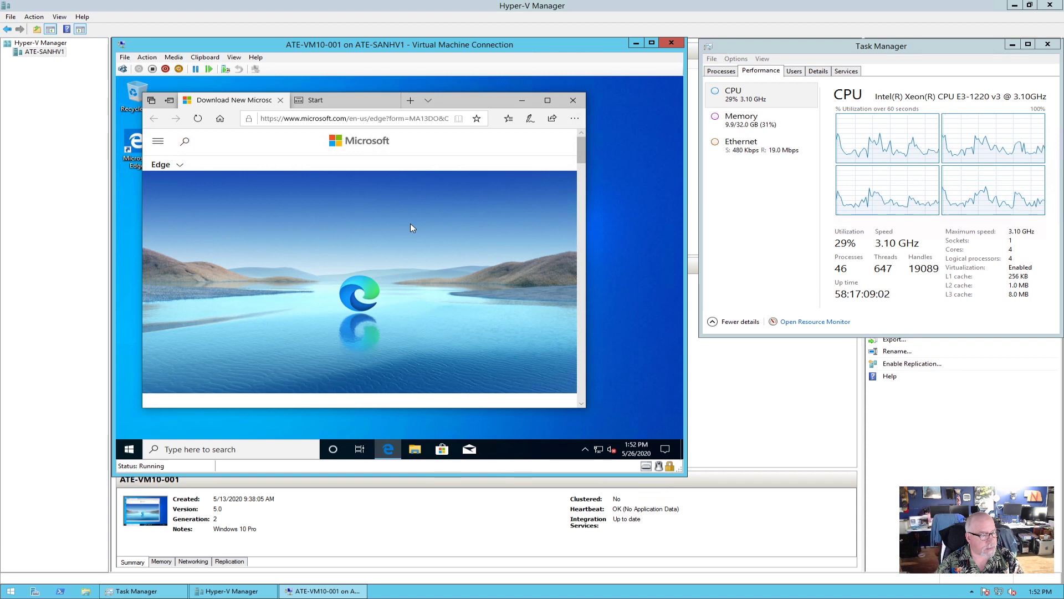
{"action": "scroll", "coordinate": [411, 225], "scroll_direction": "down", "scroll_amount": 3}
{"action": "left_click", "coordinate": [367, 316]}
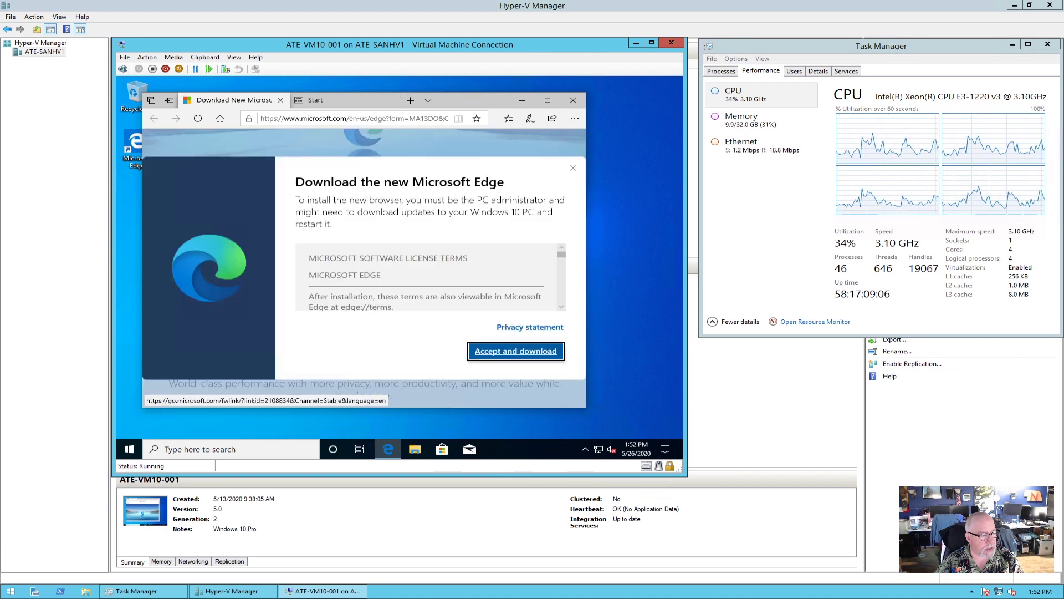
{"action": "left_click", "coordinate": [520, 353]}
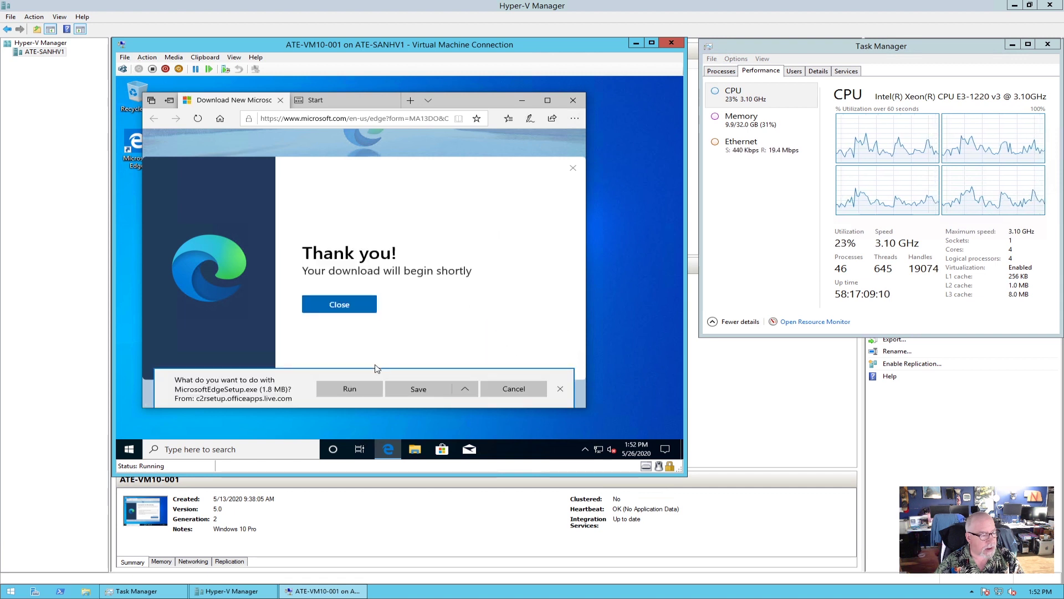
{"action": "left_click", "coordinate": [420, 389]}
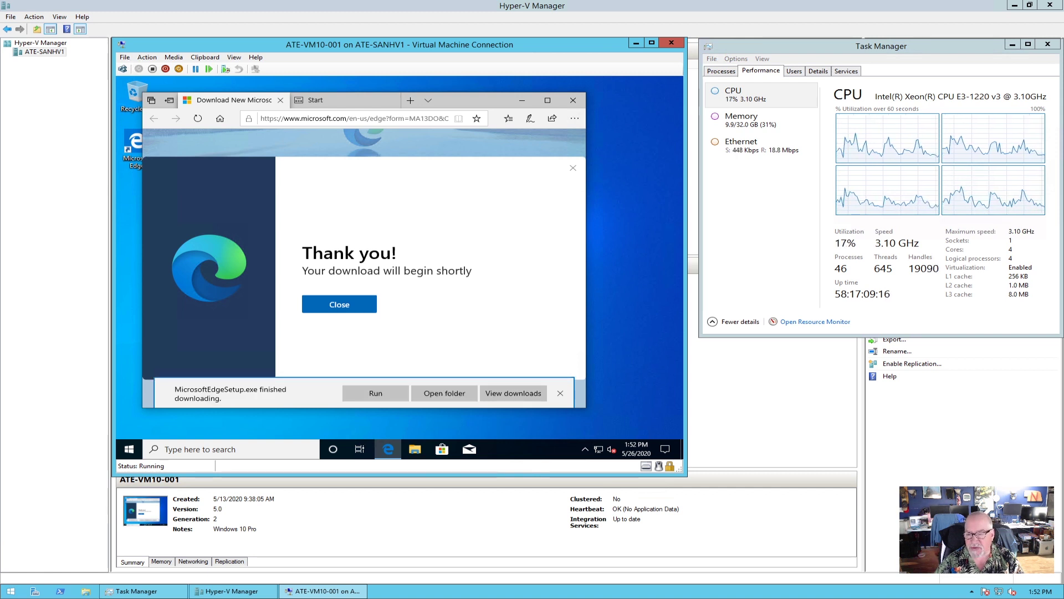
Open the Downloads folder, close all Edge tabs, and run MicrosoftEdgeSetup.
{"action": "left_click", "coordinate": [454, 391]}
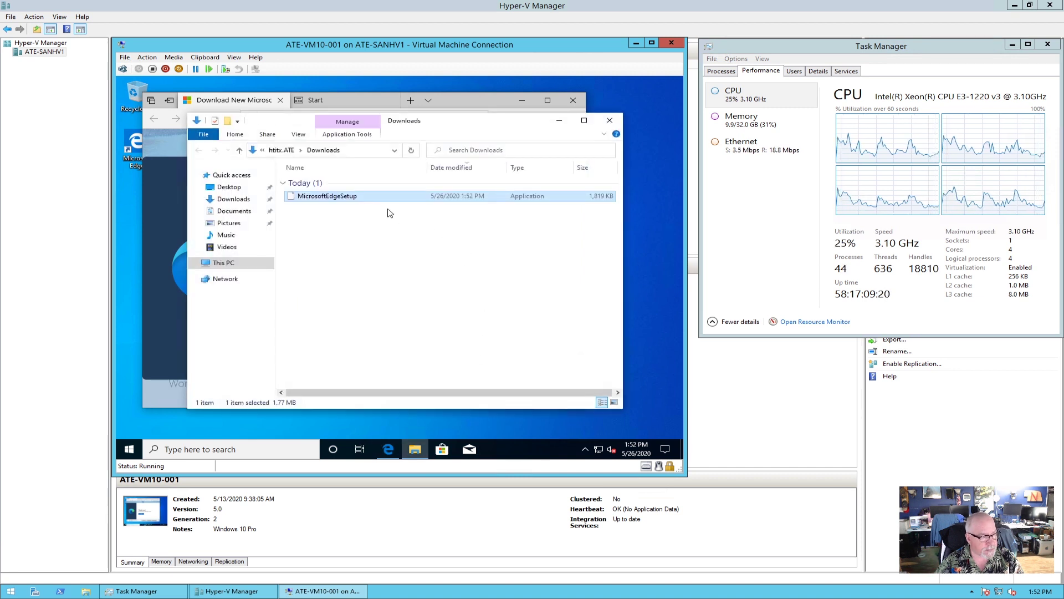
{"action": "left_click", "coordinate": [573, 99]}
{"action": "left_click", "coordinate": [335, 279]}
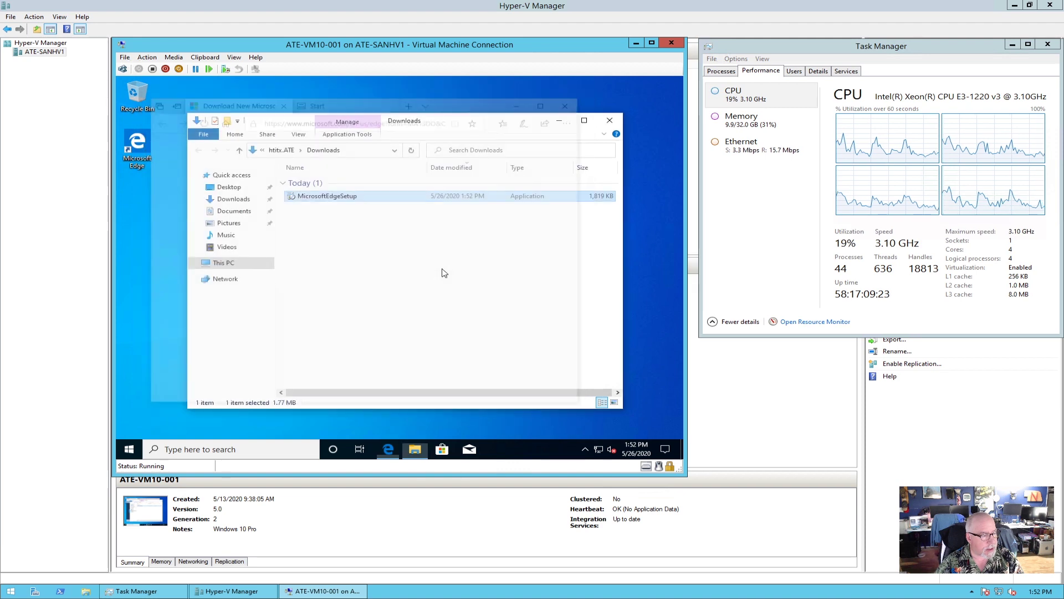
{"action": "double_click", "coordinate": [333, 199]}
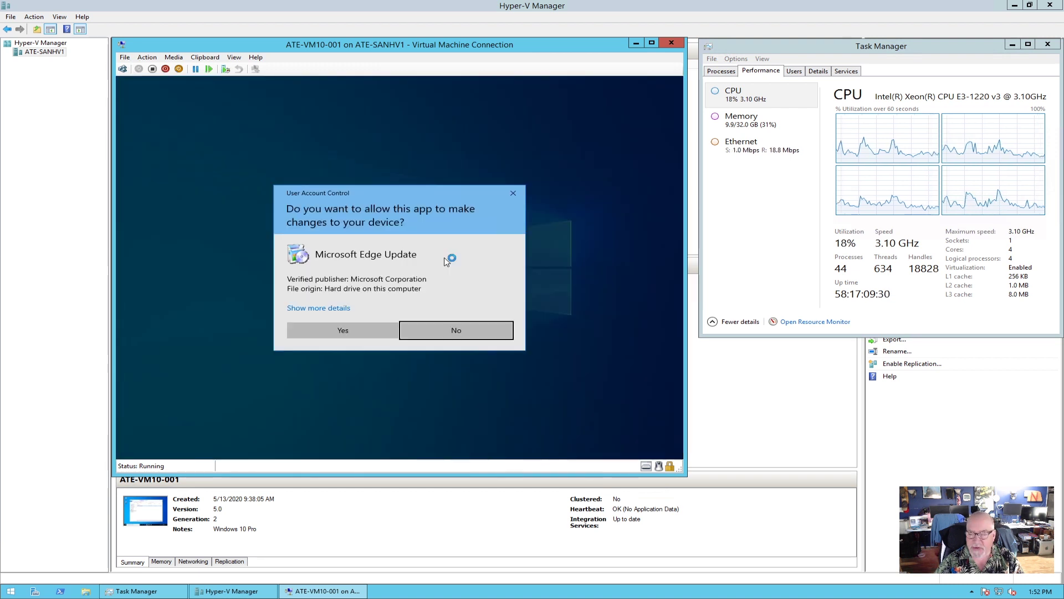
Allow the installer, then choose the Focused new tab layout and continue without signing in.
{"action": "left_click", "coordinate": [346, 331]}
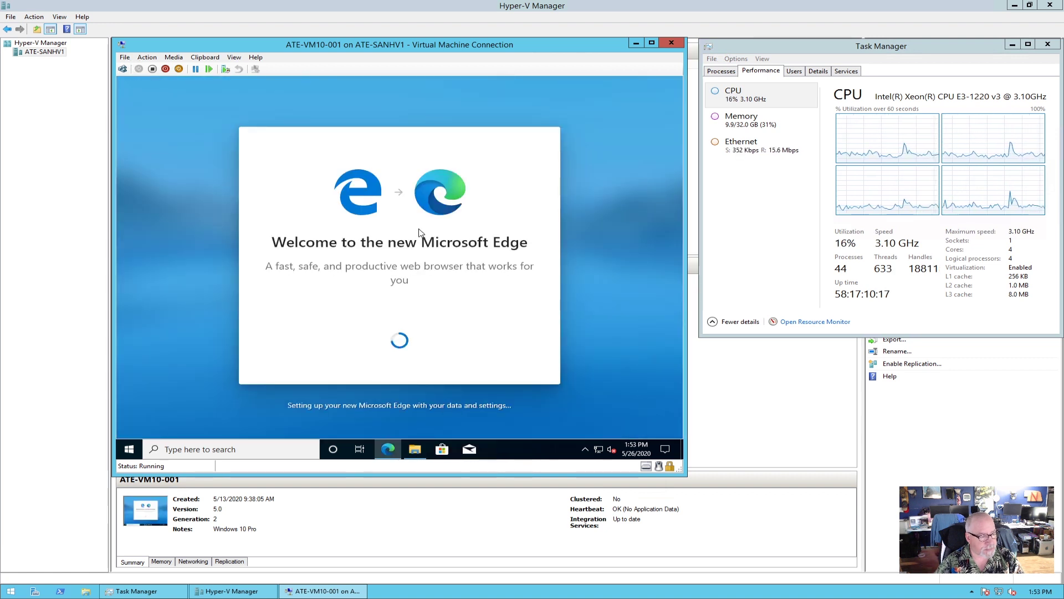
{"action": "left_click", "coordinate": [399, 340]}
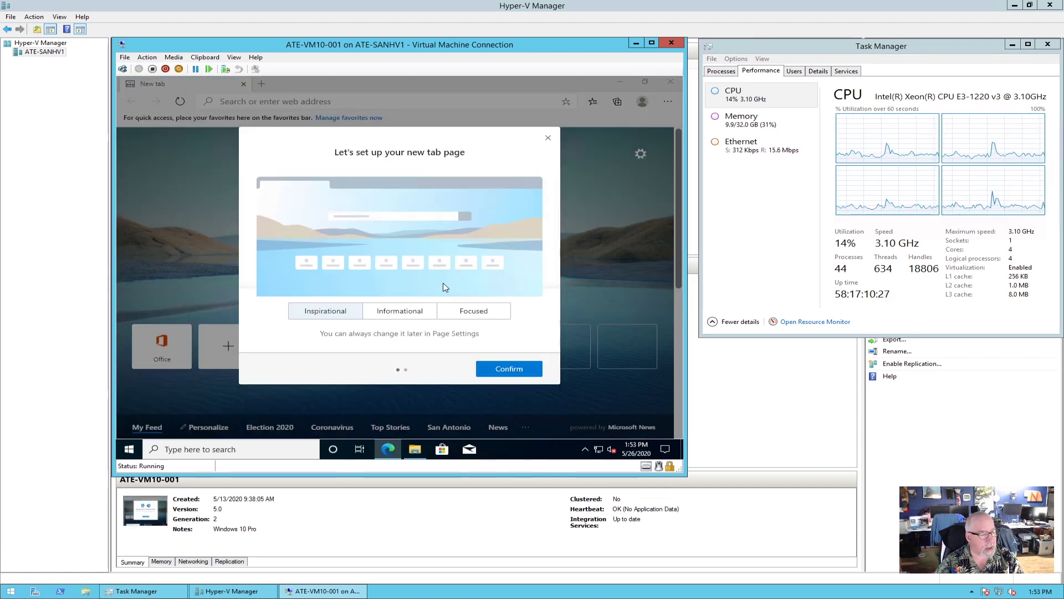
{"action": "left_click", "coordinate": [469, 313]}
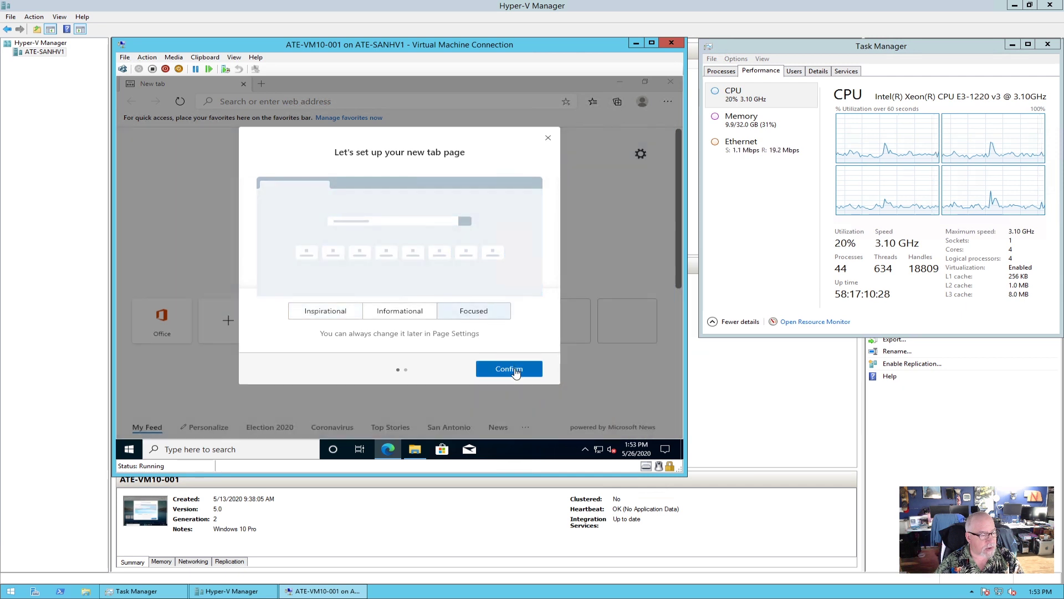
{"action": "left_click", "coordinate": [508, 369]}
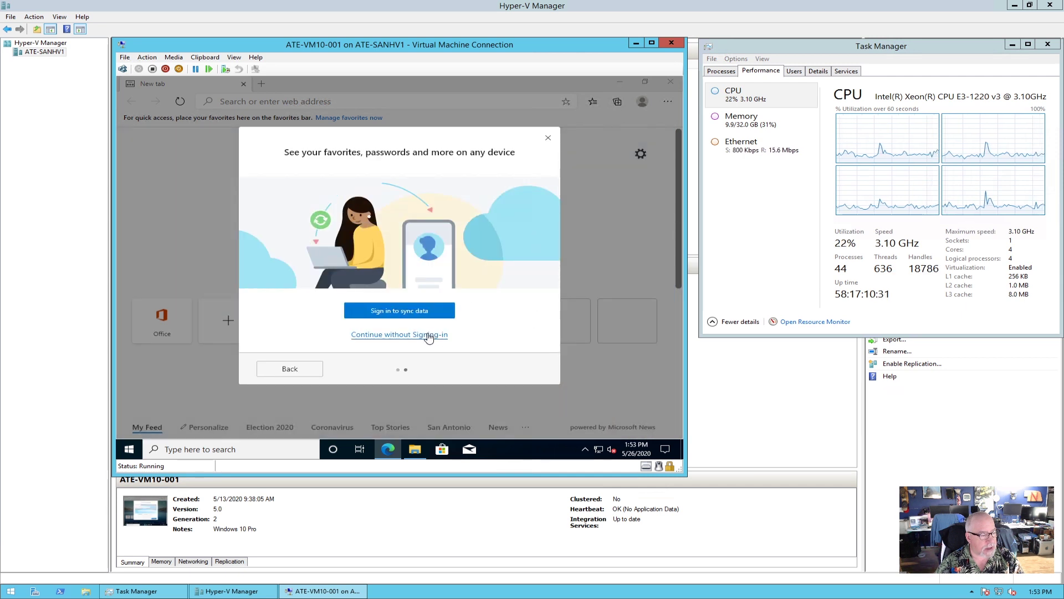
{"action": "left_click", "coordinate": [428, 335]}
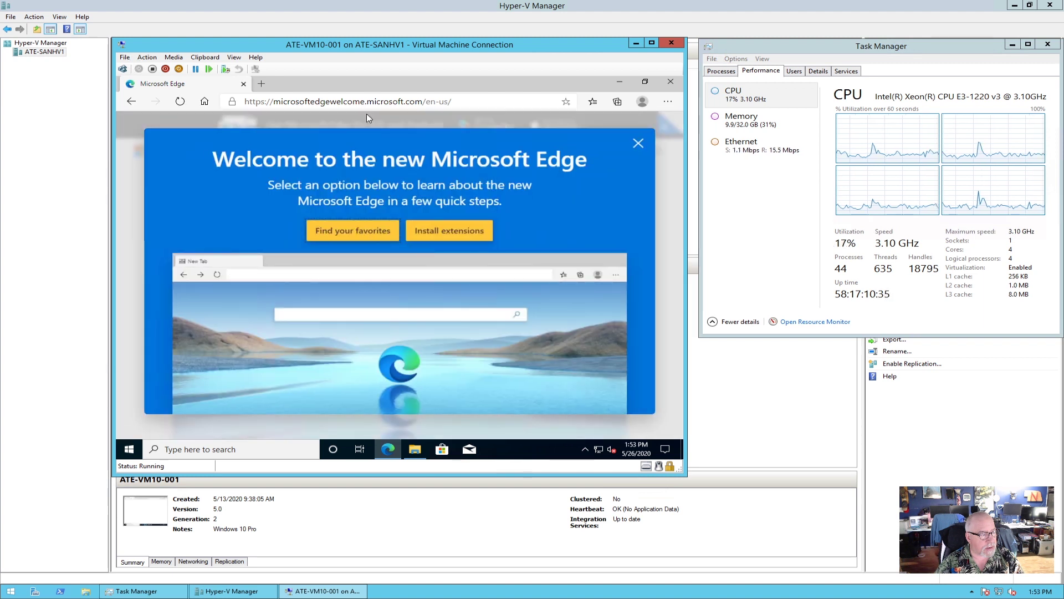
Search the web for 'ninite' and open the Ninite website.
{"action": "left_click", "coordinate": [343, 104]}
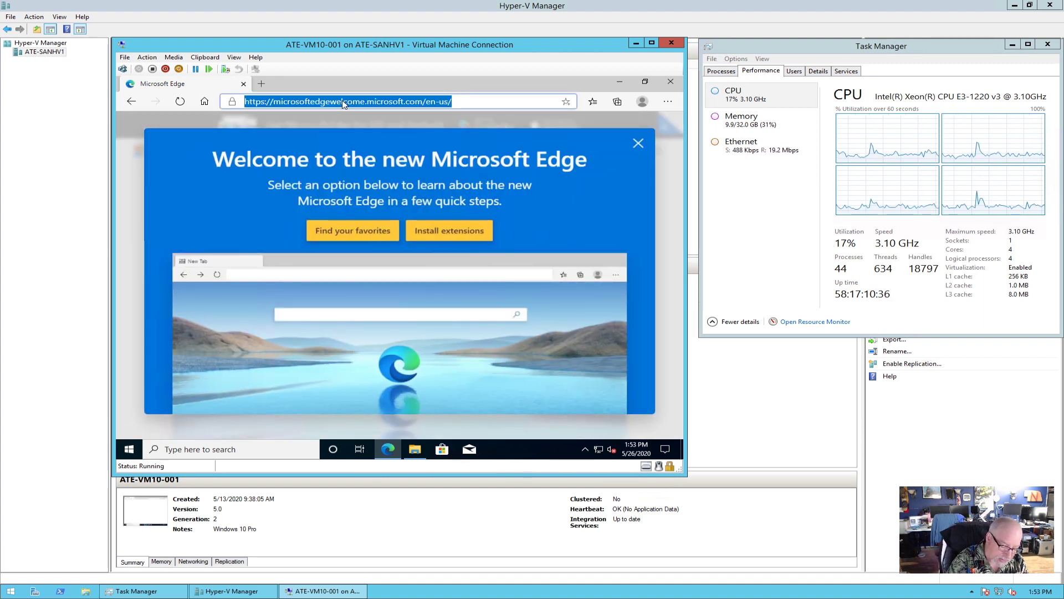
{"action": "type", "text": "ninite"}
{"action": "key", "text": "Return"}
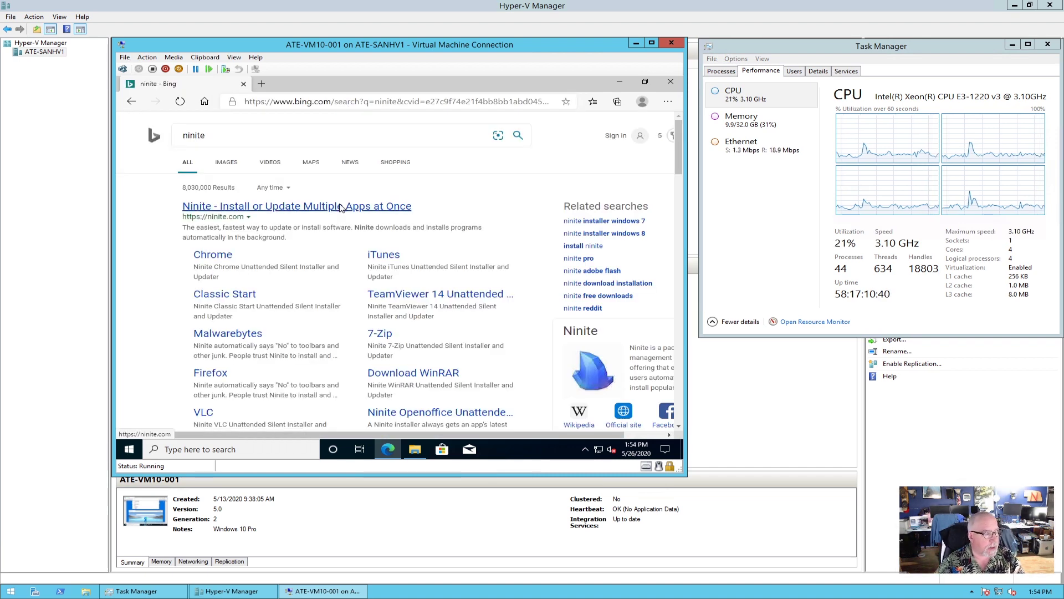
{"action": "left_click", "coordinate": [341, 206]}
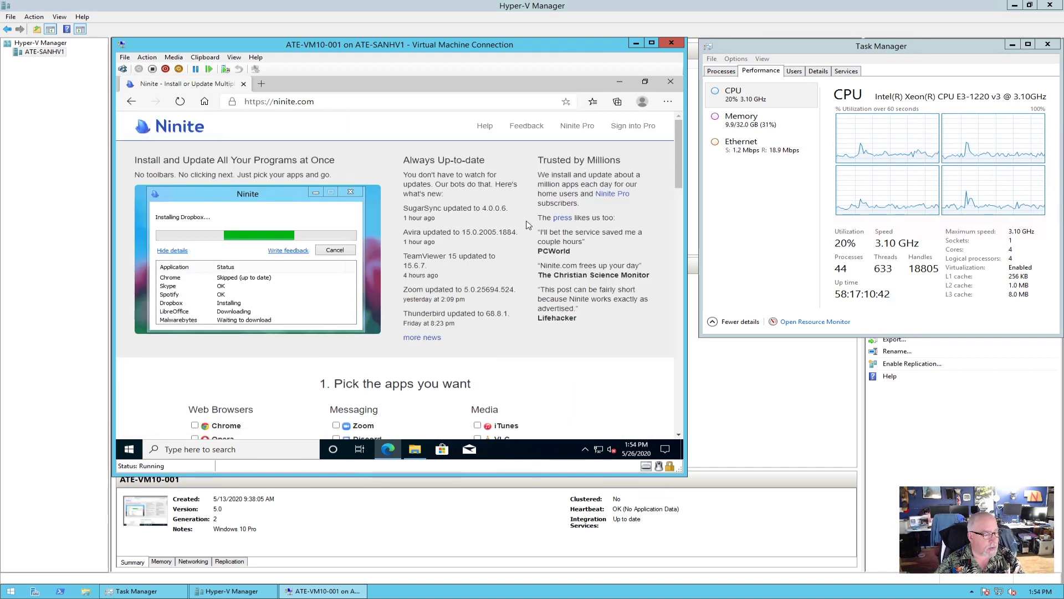
Tick Chrome and 7-Zip in the Ninite app list.
{"action": "scroll", "coordinate": [527, 225], "scroll_direction": "down", "scroll_amount": 2}
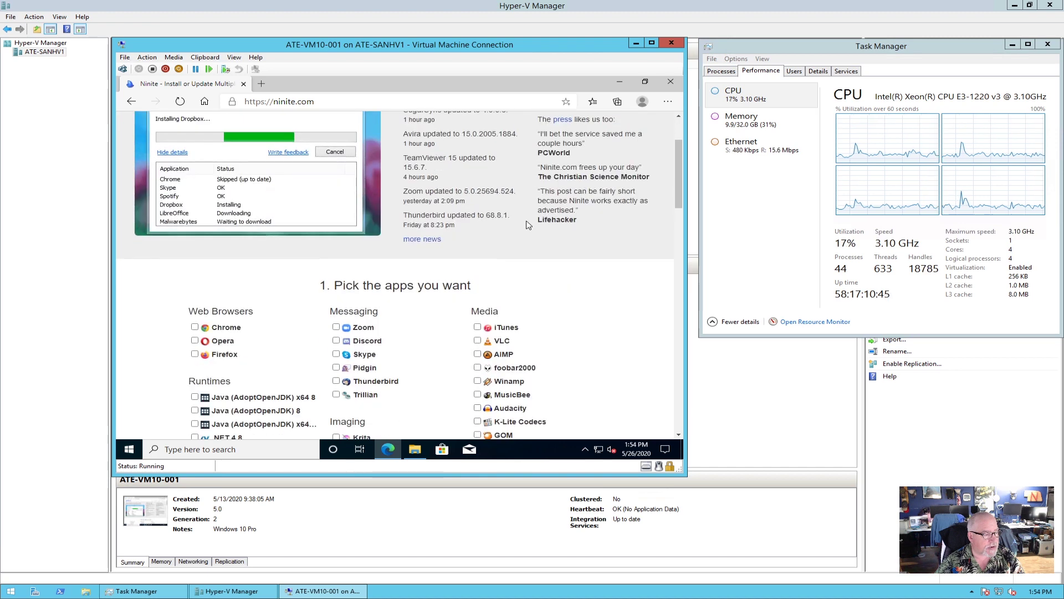
{"action": "scroll", "coordinate": [527, 225], "scroll_direction": "up", "scroll_amount": 2}
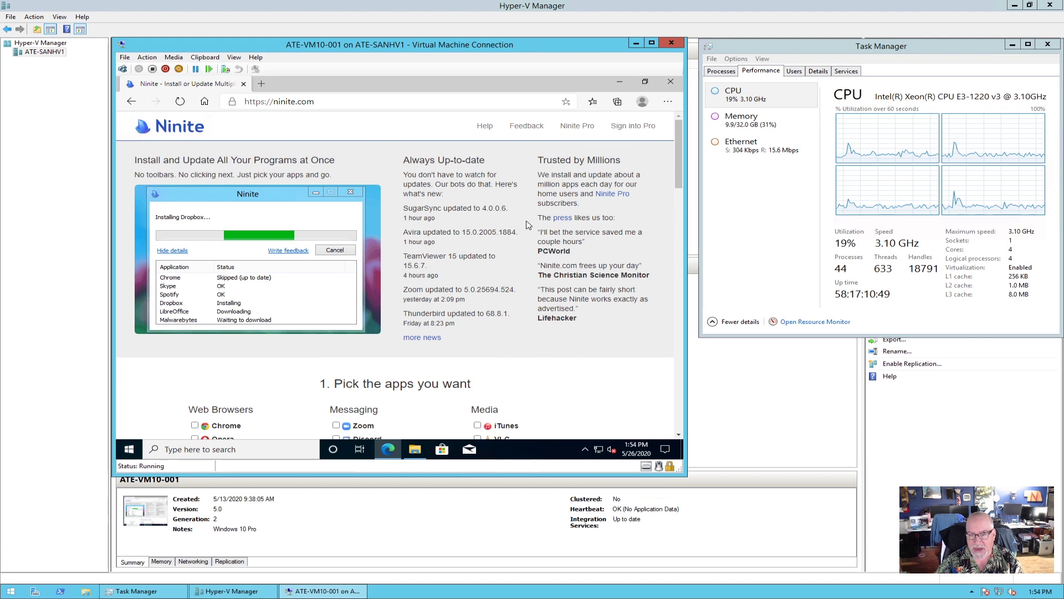
{"action": "scroll", "coordinate": [527, 224], "scroll_direction": "down", "scroll_amount": 2}
{"action": "scroll", "coordinate": [527, 225], "scroll_direction": "down", "scroll_amount": 2}
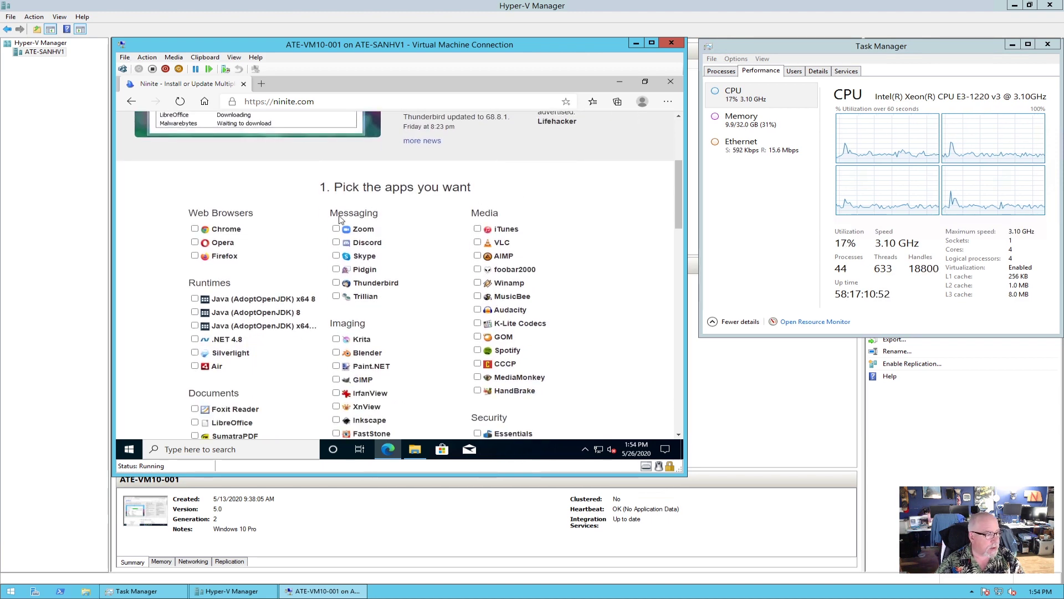
{"action": "left_click", "coordinate": [195, 229]}
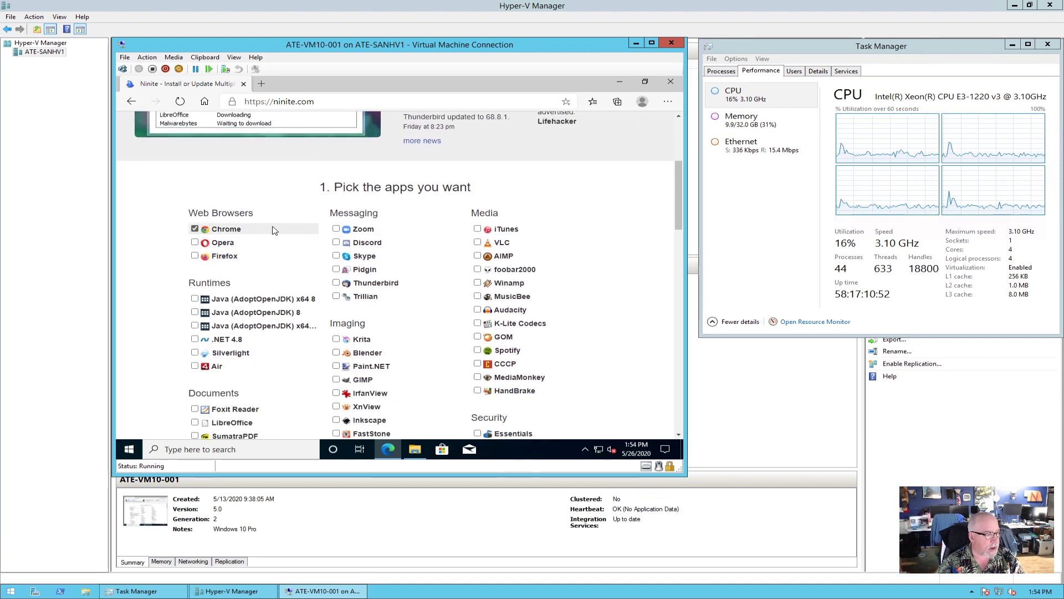
{"action": "scroll", "coordinate": [278, 230], "scroll_direction": "down", "scroll_amount": 2}
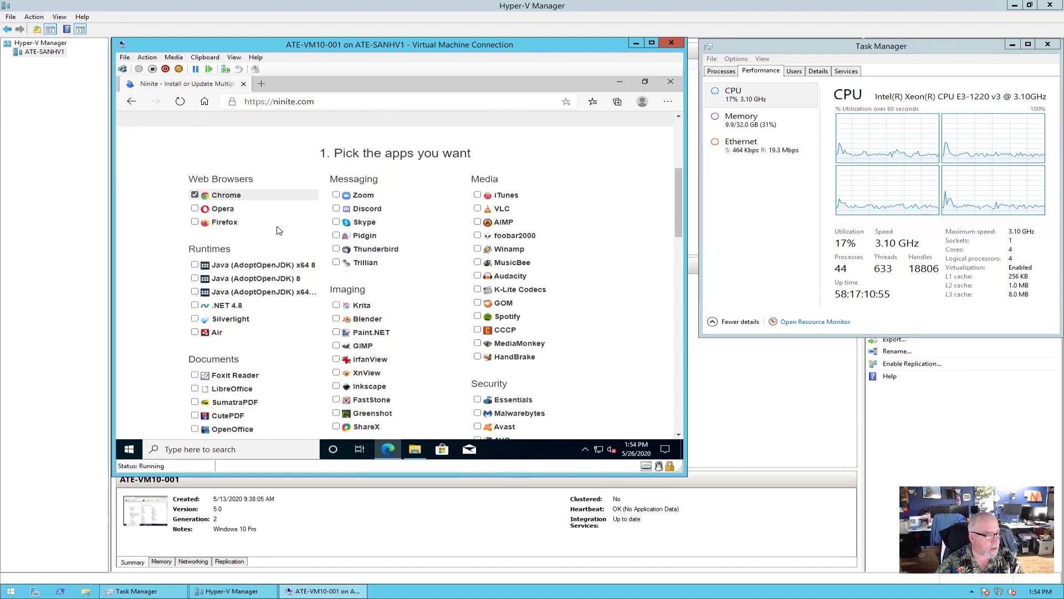
{"action": "scroll", "coordinate": [278, 230], "scroll_direction": "down", "scroll_amount": 1}
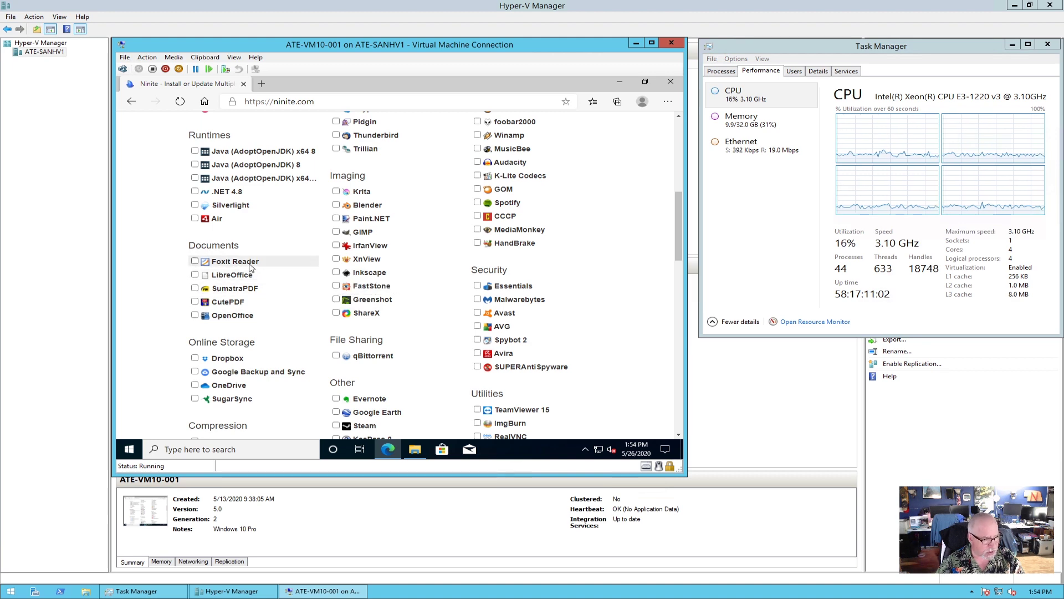
{"action": "scroll", "coordinate": [273, 271], "scroll_direction": "down", "scroll_amount": 2}
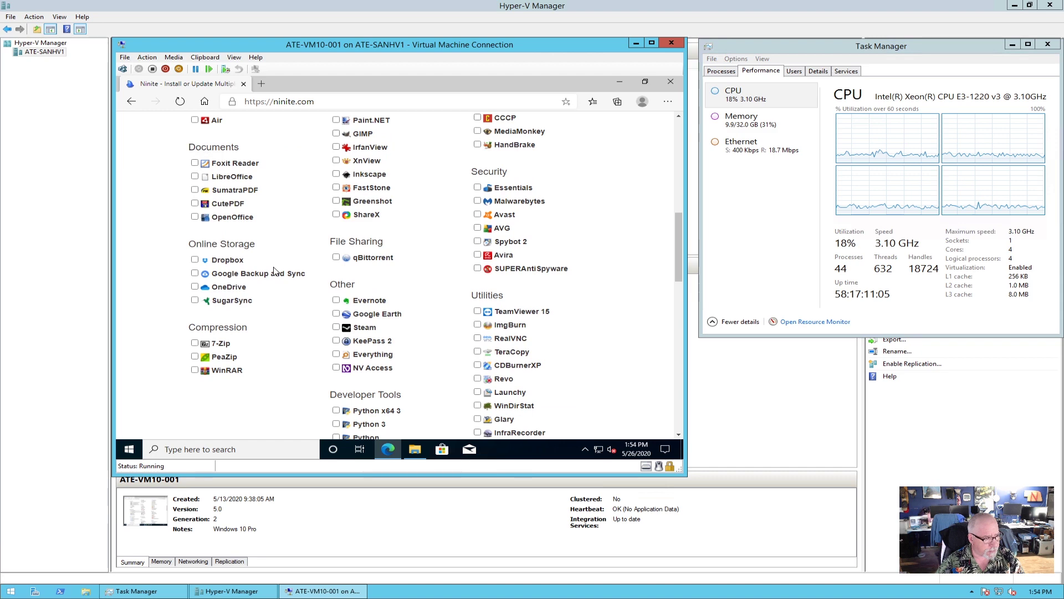
{"action": "left_click", "coordinate": [244, 342]}
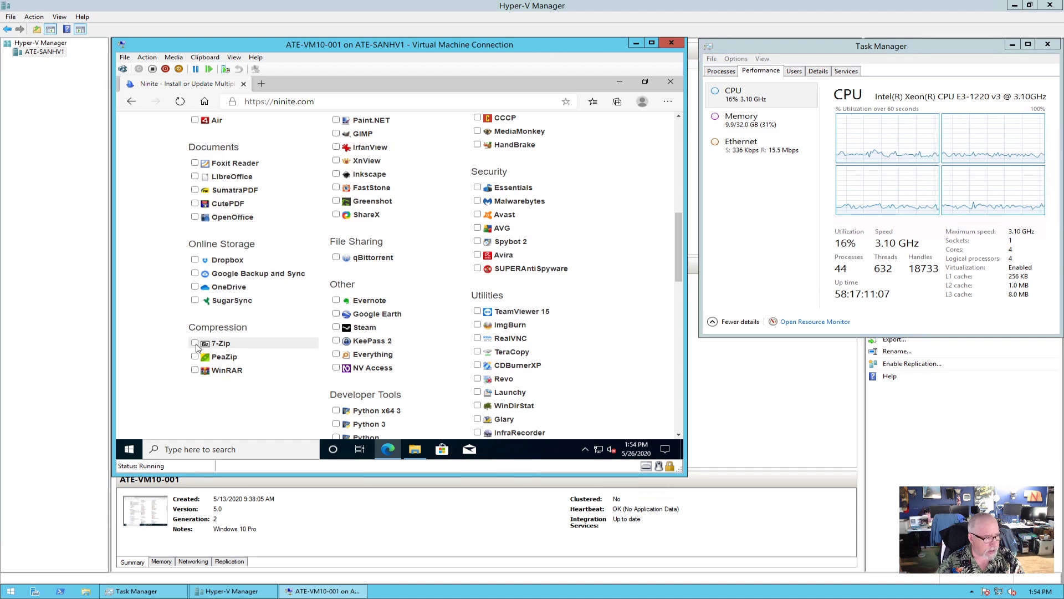
Scroll down to the download section and get the custom installer for the chosen apps.
{"action": "scroll", "coordinate": [280, 333], "scroll_direction": "up", "scroll_amount": 1}
{"action": "scroll", "coordinate": [280, 333], "scroll_direction": "up", "scroll_amount": 4}
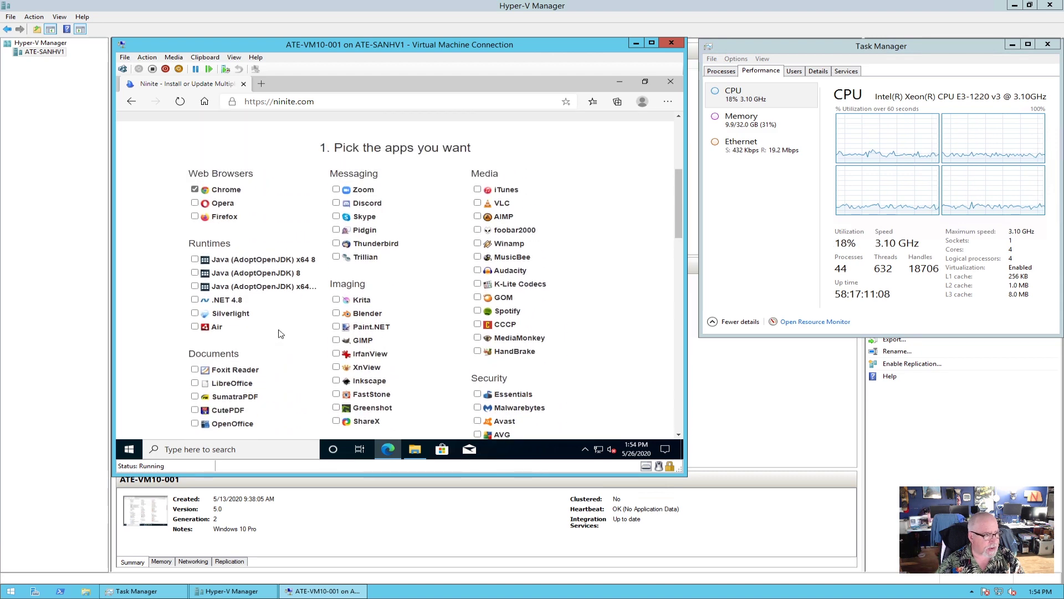
{"action": "scroll", "coordinate": [280, 333], "scroll_direction": "down", "scroll_amount": 2}
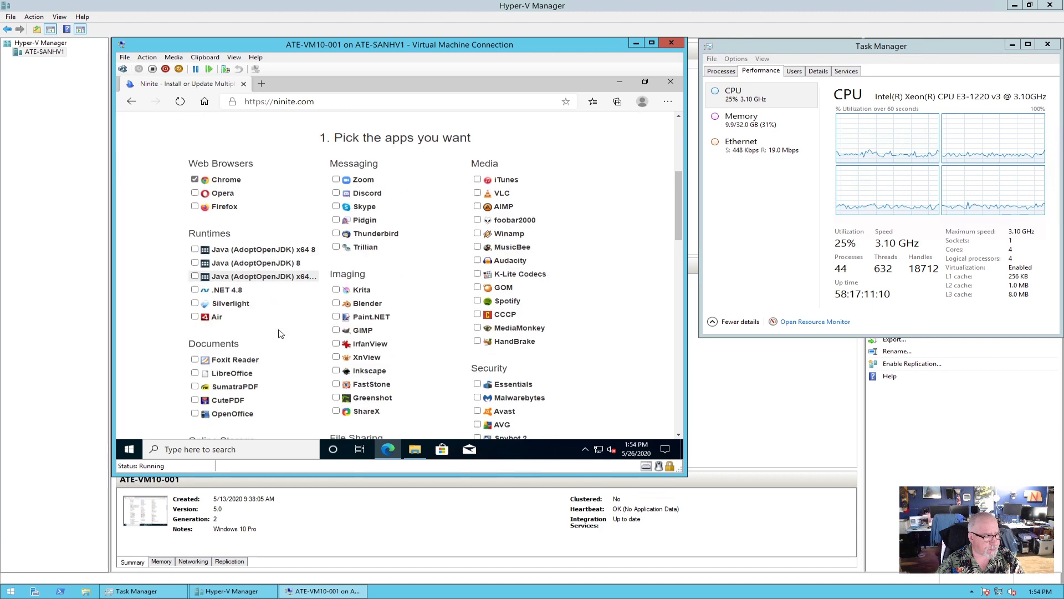
{"action": "scroll", "coordinate": [280, 333], "scroll_direction": "down", "scroll_amount": 1}
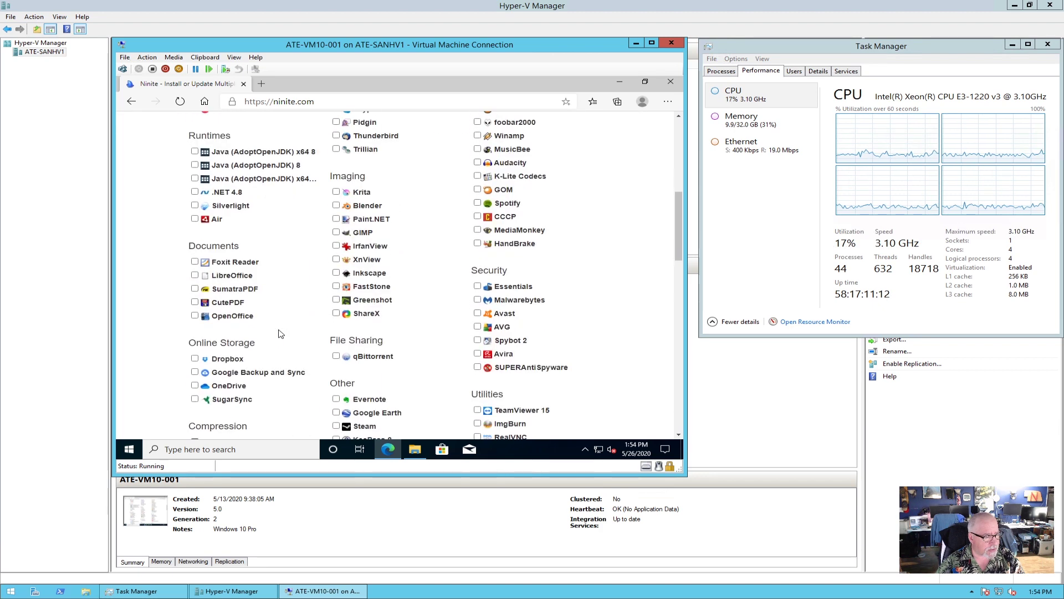
{"action": "scroll", "coordinate": [280, 333], "scroll_direction": "down", "scroll_amount": 1}
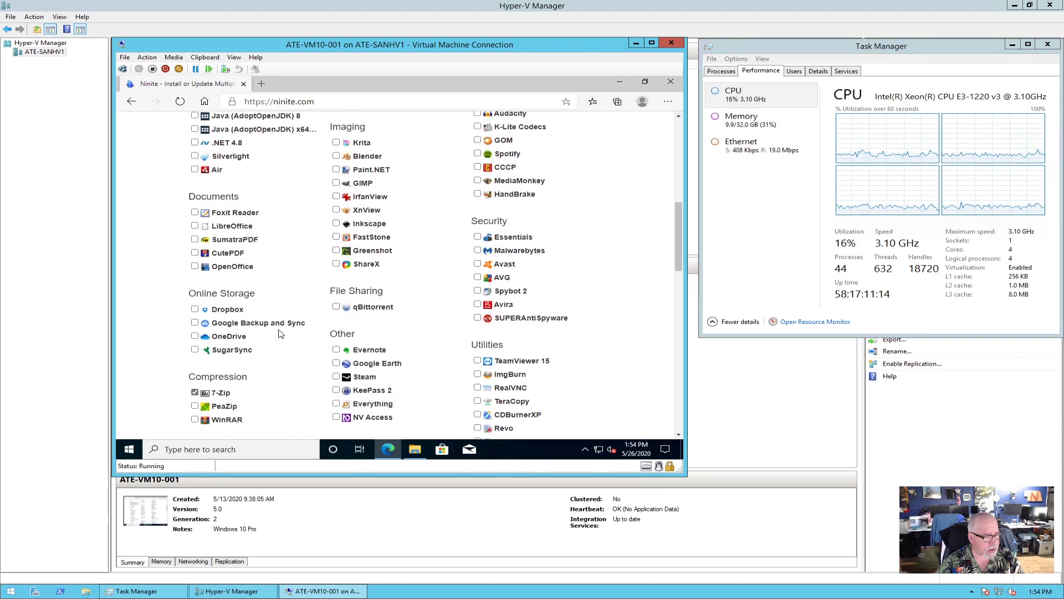
{"action": "scroll", "coordinate": [280, 333], "scroll_direction": "down", "scroll_amount": 1}
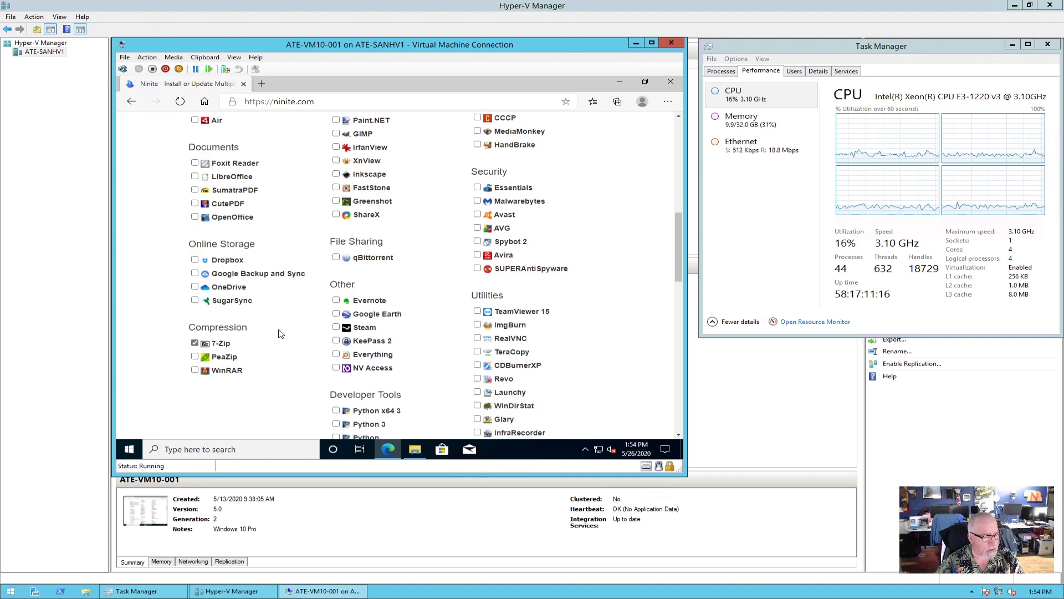
{"action": "scroll", "coordinate": [307, 333], "scroll_direction": "down", "scroll_amount": 3}
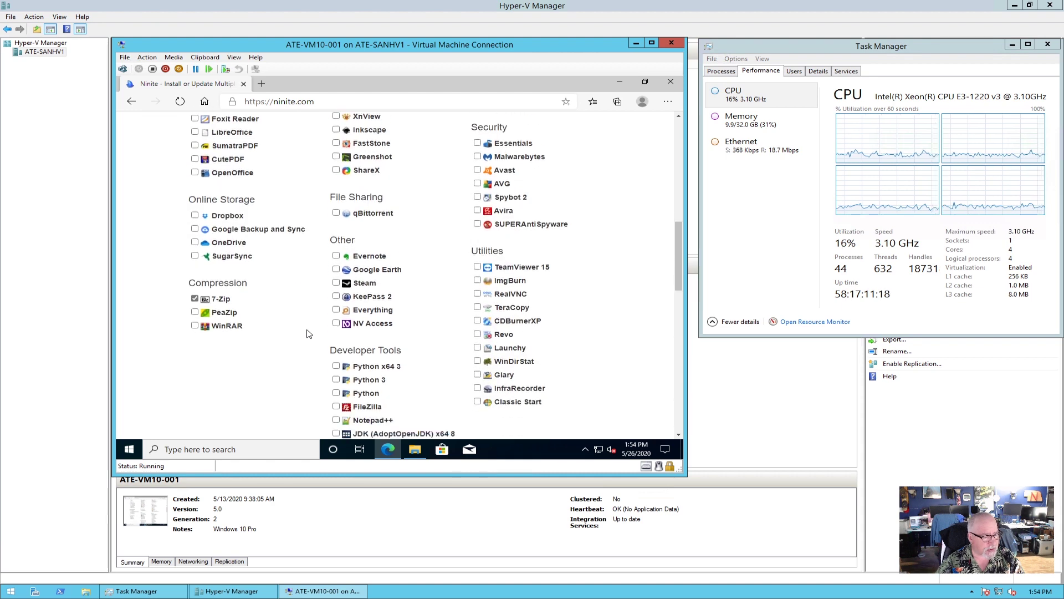
{"action": "scroll", "coordinate": [309, 333], "scroll_direction": "down", "scroll_amount": 2}
{"action": "scroll", "coordinate": [309, 333], "scroll_direction": "up", "scroll_amount": 5}
{"action": "scroll", "coordinate": [309, 333], "scroll_direction": "up", "scroll_amount": 5}
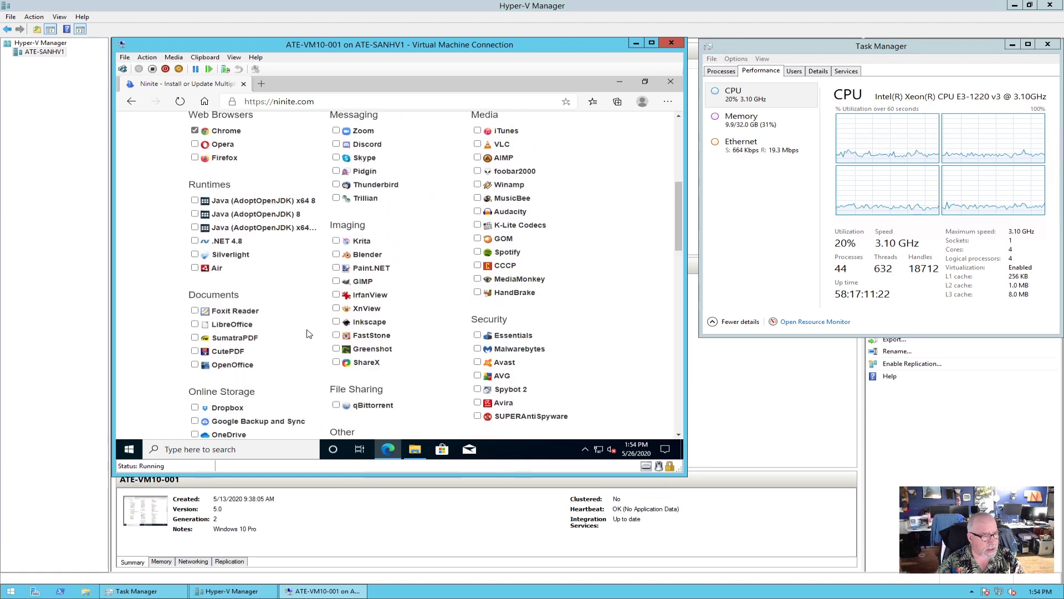
{"action": "scroll", "coordinate": [309, 333], "scroll_direction": "up", "scroll_amount": 2}
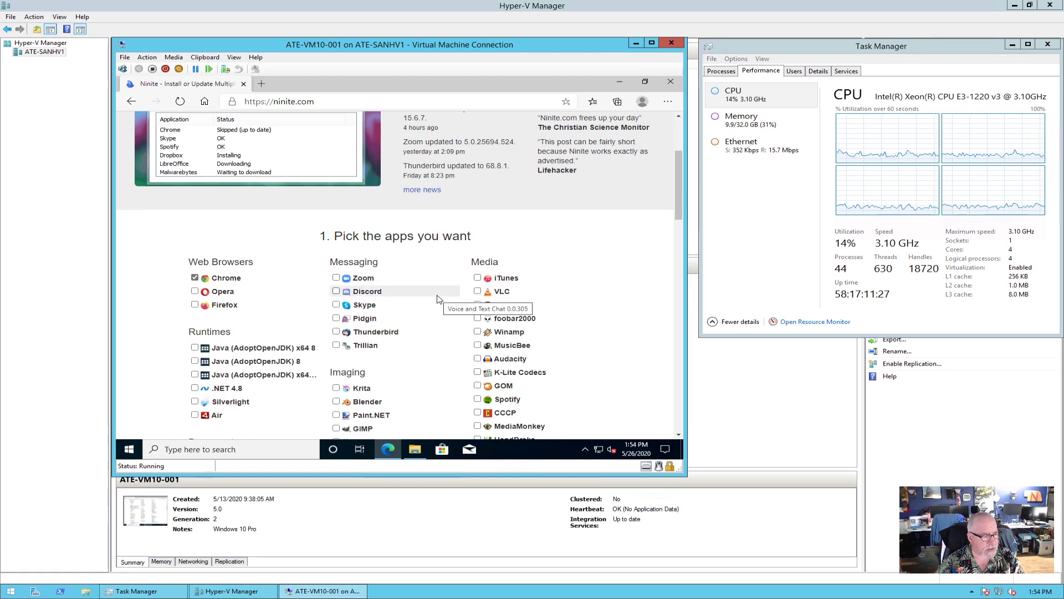
{"action": "scroll", "coordinate": [438, 299], "scroll_direction": "down", "scroll_amount": 3}
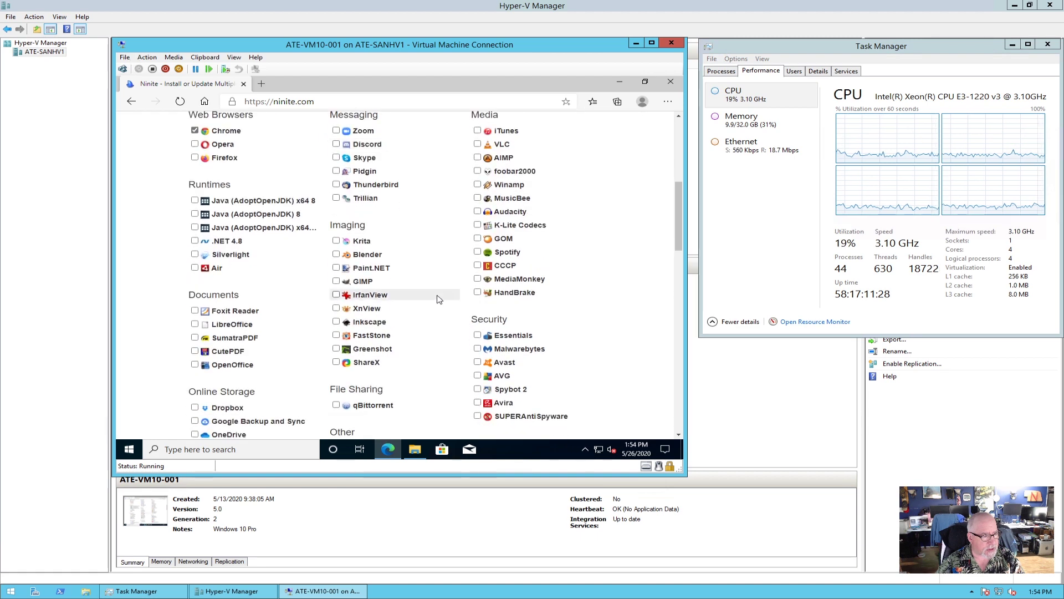
{"action": "scroll", "coordinate": [437, 299], "scroll_direction": "up", "scroll_amount": 1}
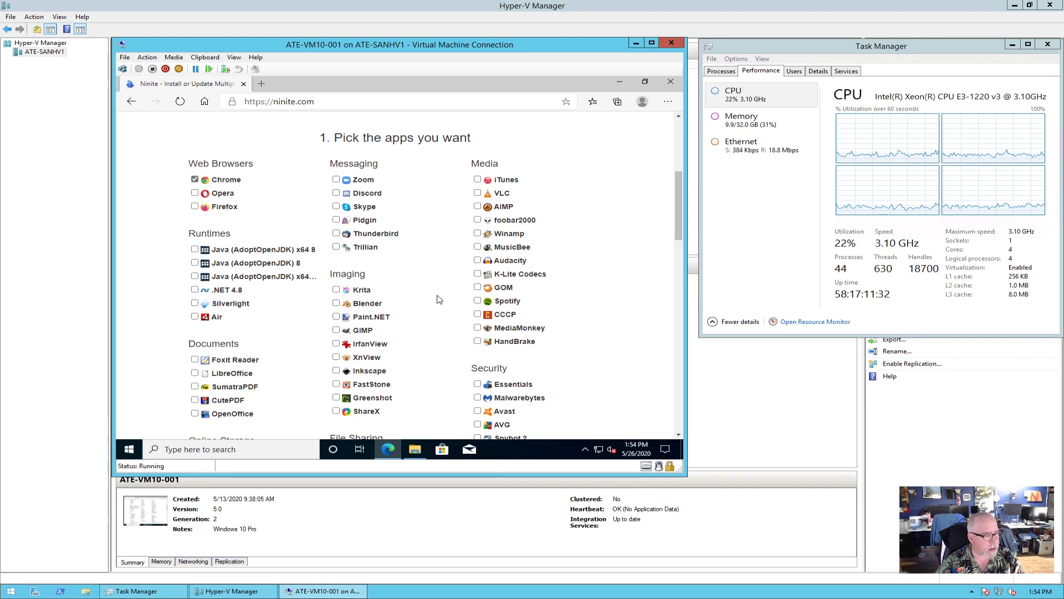
{"action": "scroll", "coordinate": [437, 299], "scroll_direction": "down", "scroll_amount": 6}
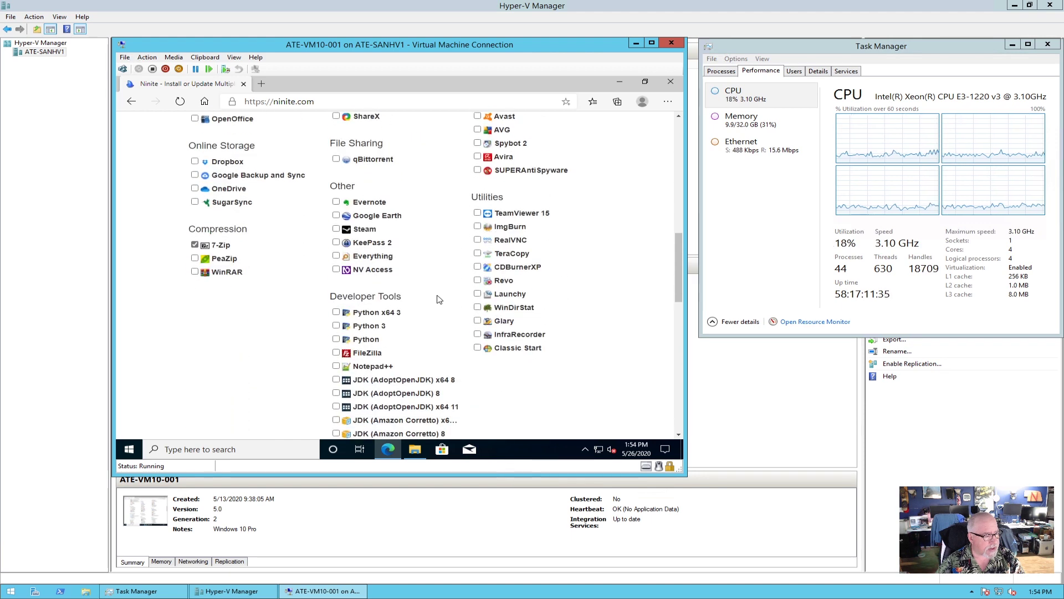
{"action": "scroll", "coordinate": [437, 300], "scroll_direction": "down", "scroll_amount": 1}
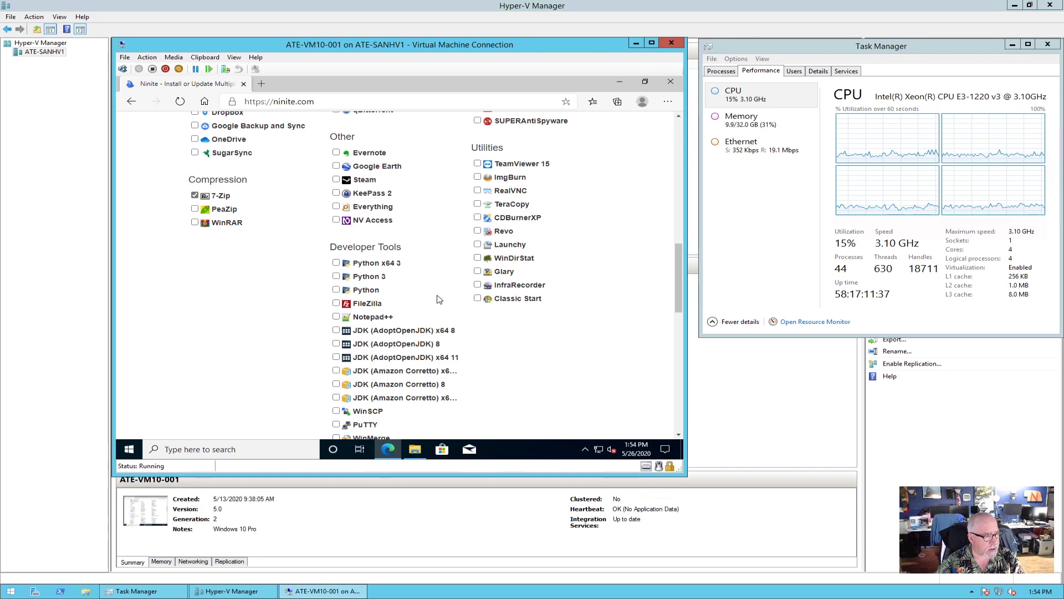
{"action": "scroll", "coordinate": [439, 299], "scroll_direction": "down", "scroll_amount": 5}
{"action": "left_click", "coordinate": [386, 276]}
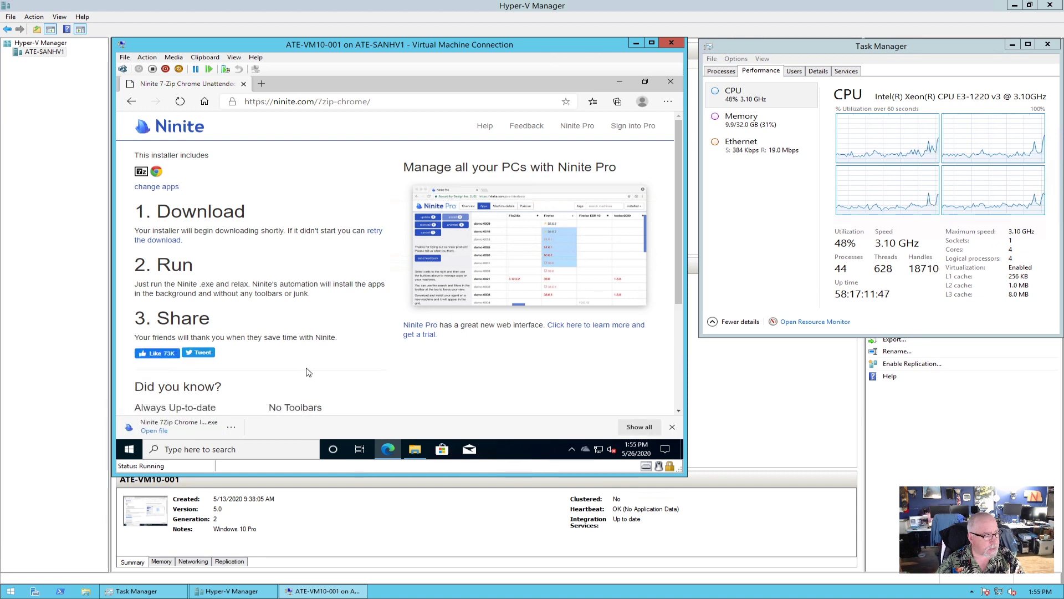
Run the Ninite installer with admin approval and close it once Chrome and 7-Zip show OK.
{"action": "left_click", "coordinate": [177, 426]}
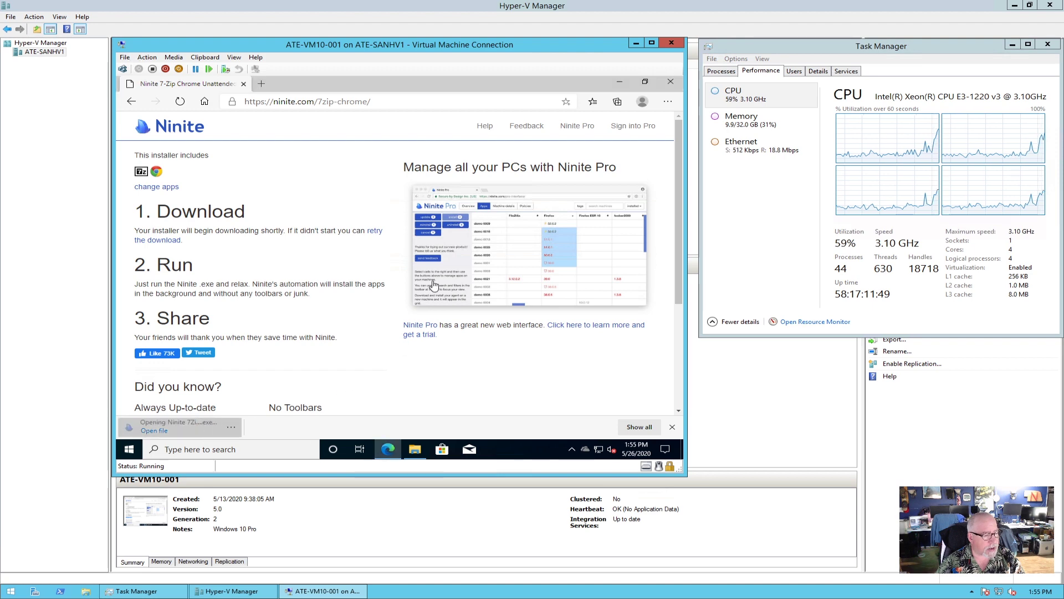
{"action": "left_click", "coordinate": [671, 82]}
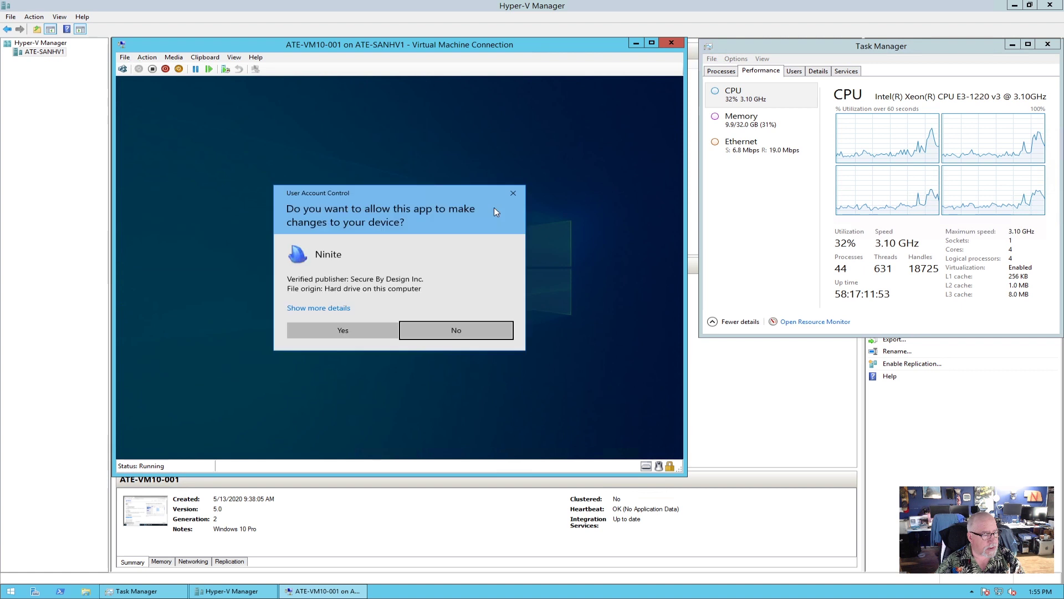
{"action": "left_click", "coordinate": [355, 334]}
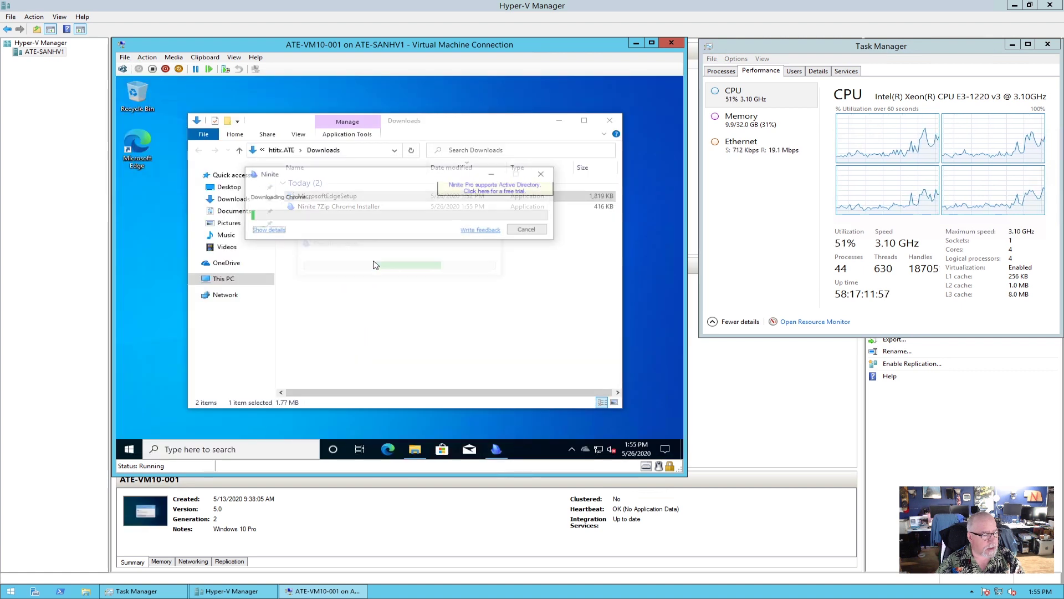
{"action": "left_click", "coordinate": [267, 230]}
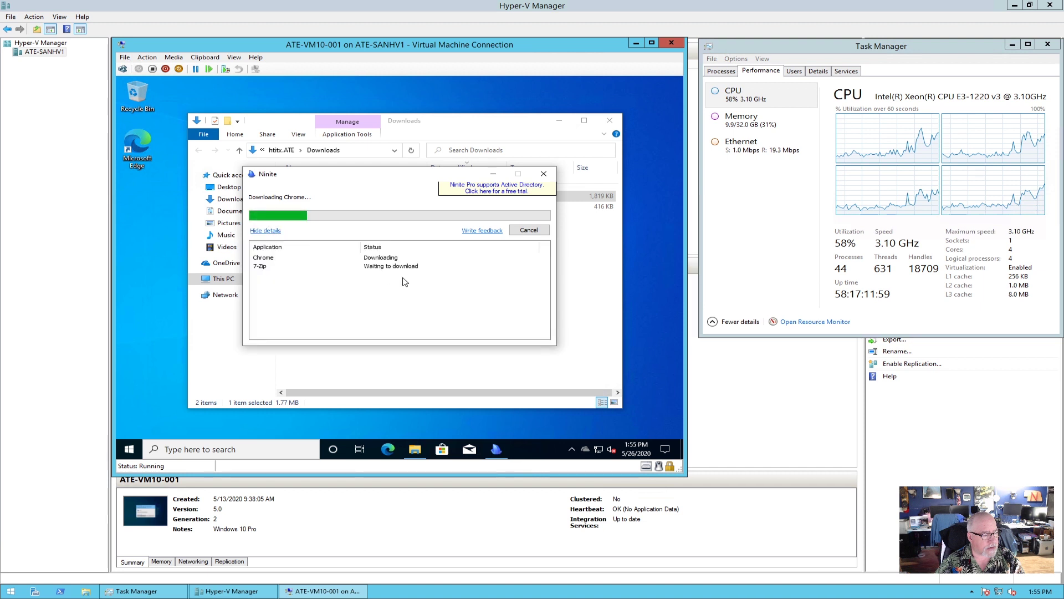
{"action": "left_click", "coordinate": [610, 120]}
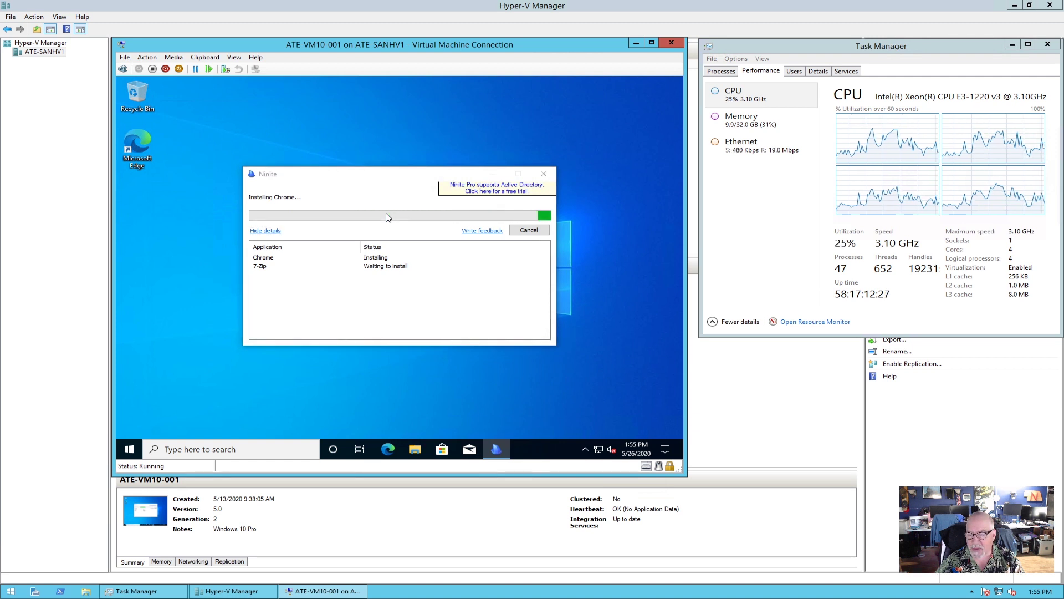
{"action": "left_click", "coordinate": [387, 217]}
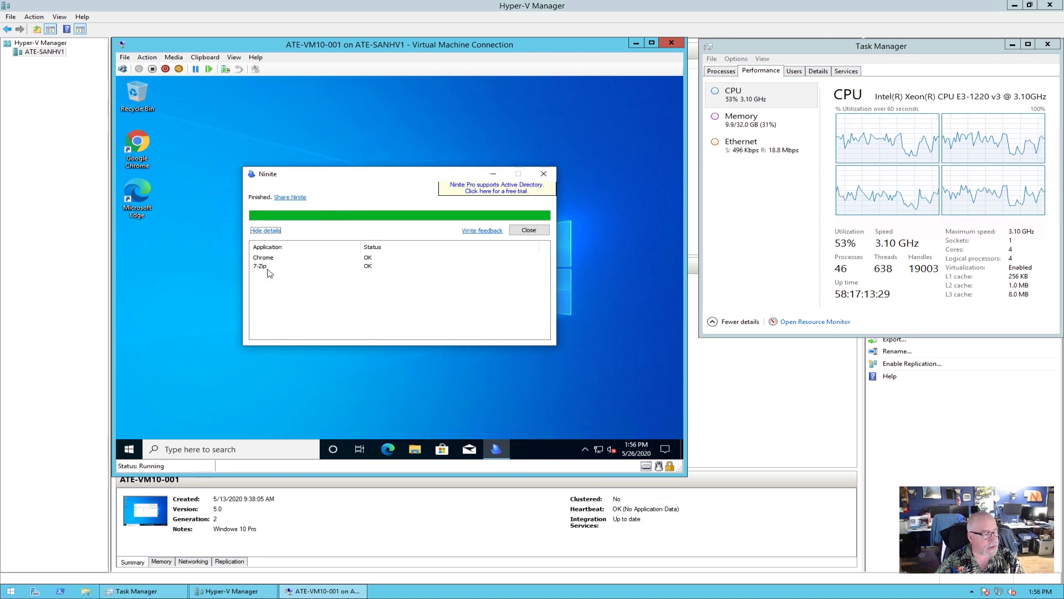
{"action": "left_click", "coordinate": [529, 230]}
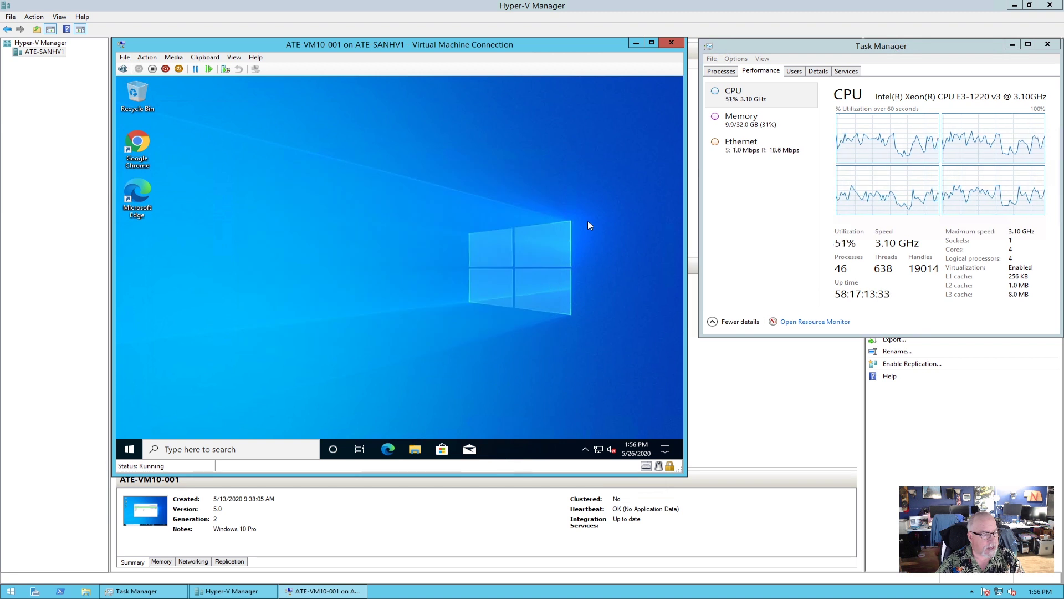
Launch Chrome, run its welcome setup with suggested bookmarks and Landscape background, then enter 'adobe acrobat' in the address bar.
{"action": "double_click", "coordinate": [136, 147]}
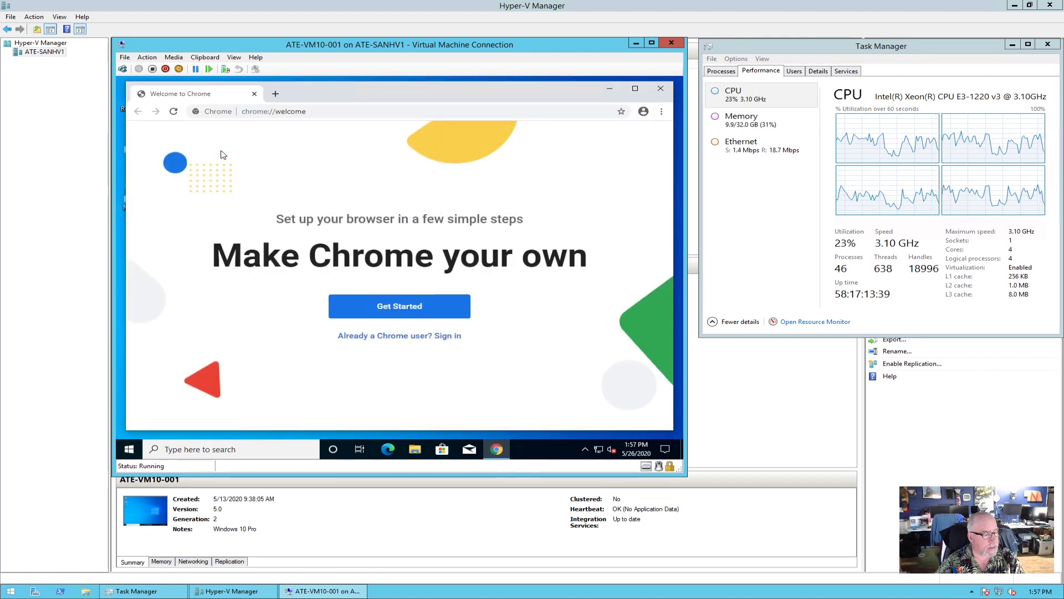
{"action": "left_click", "coordinate": [399, 306]}
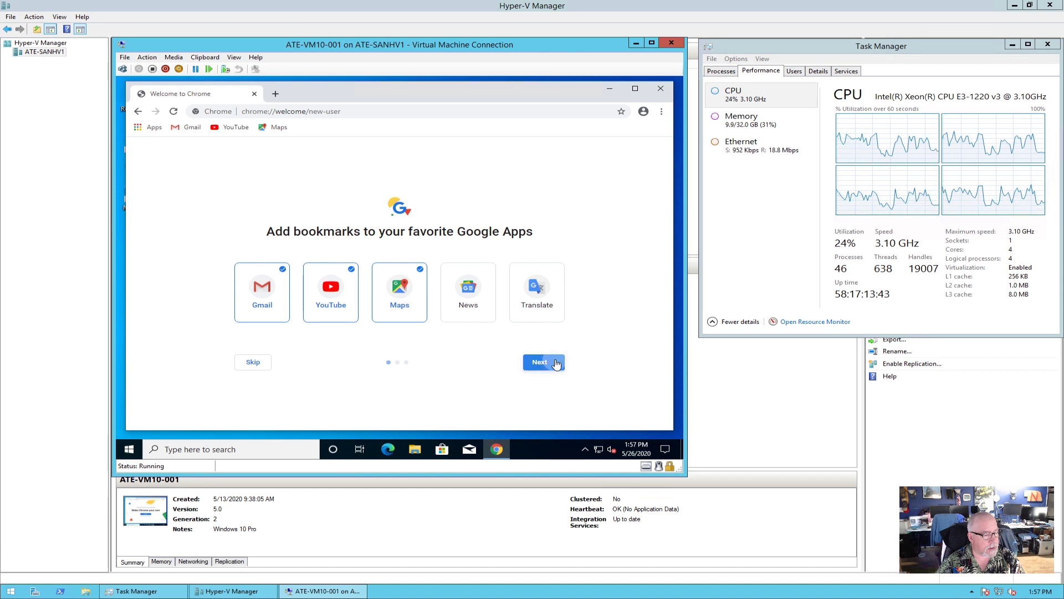
{"action": "left_click", "coordinate": [556, 363]}
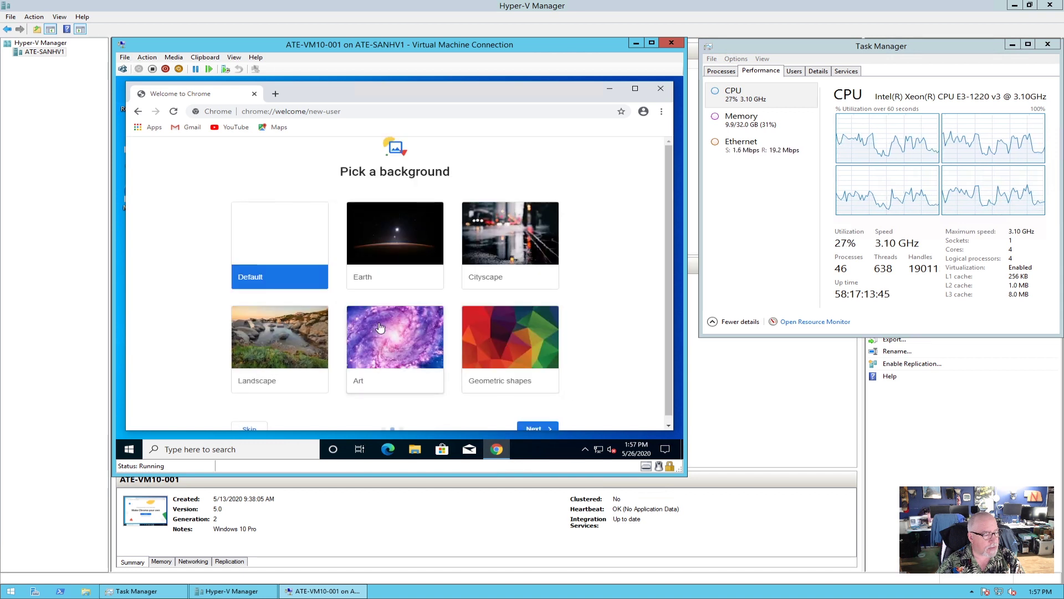
{"action": "left_click", "coordinate": [294, 329]}
{"action": "left_click", "coordinate": [544, 427]}
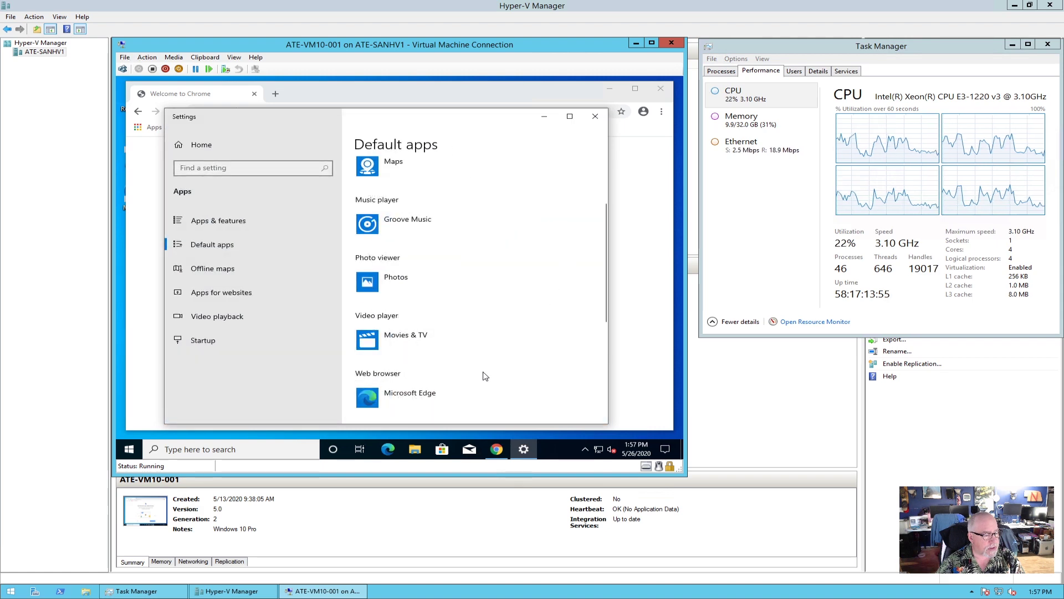
{"action": "left_click", "coordinate": [596, 115]}
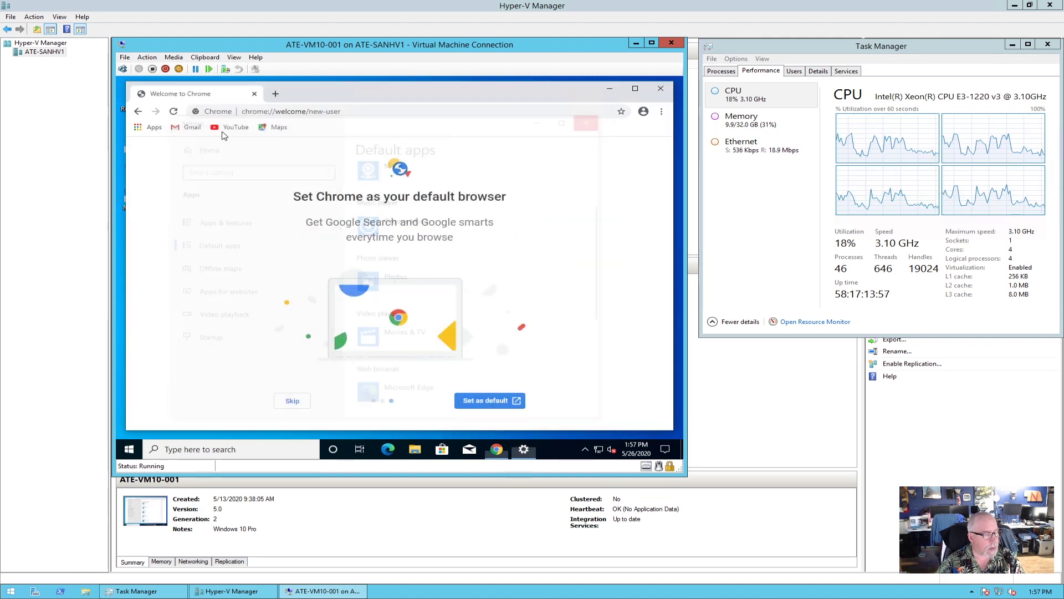
{"action": "left_click", "coordinate": [300, 113]}
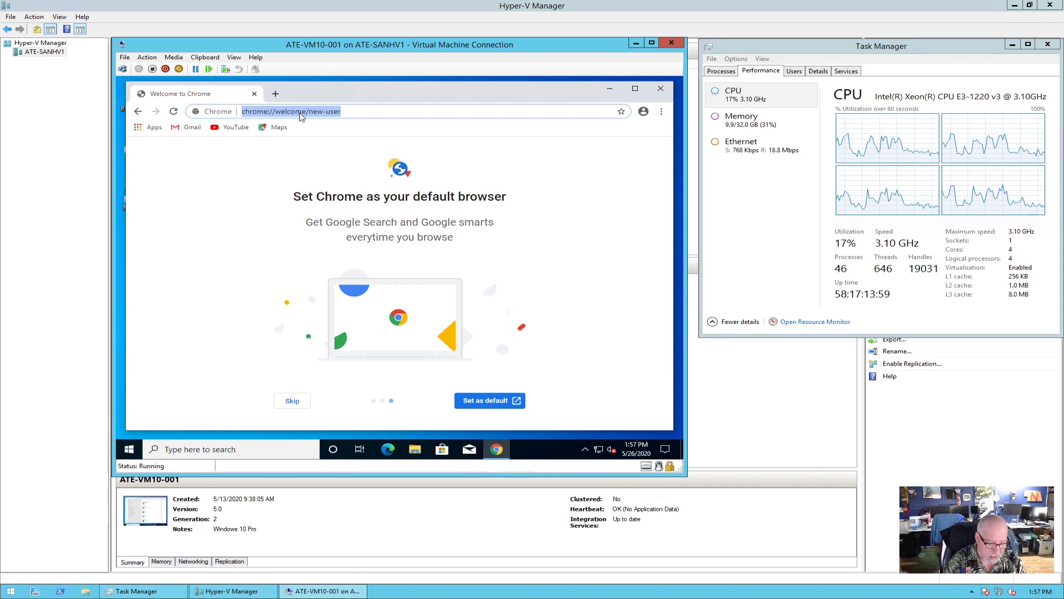
{"action": "type", "text": "adobe acrobat"}
Search for 'adobe acrobat', open the Adobe Acrobat Reader DC result and maximize Chrome.
{"action": "key", "text": "Return"}
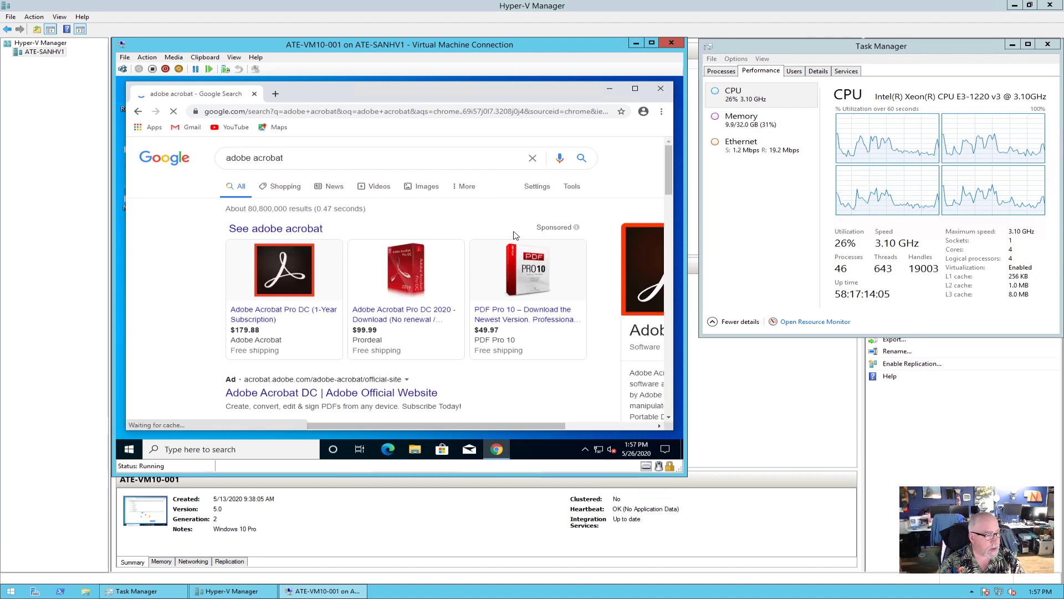
{"action": "scroll", "coordinate": [515, 236], "scroll_direction": "down", "scroll_amount": 3}
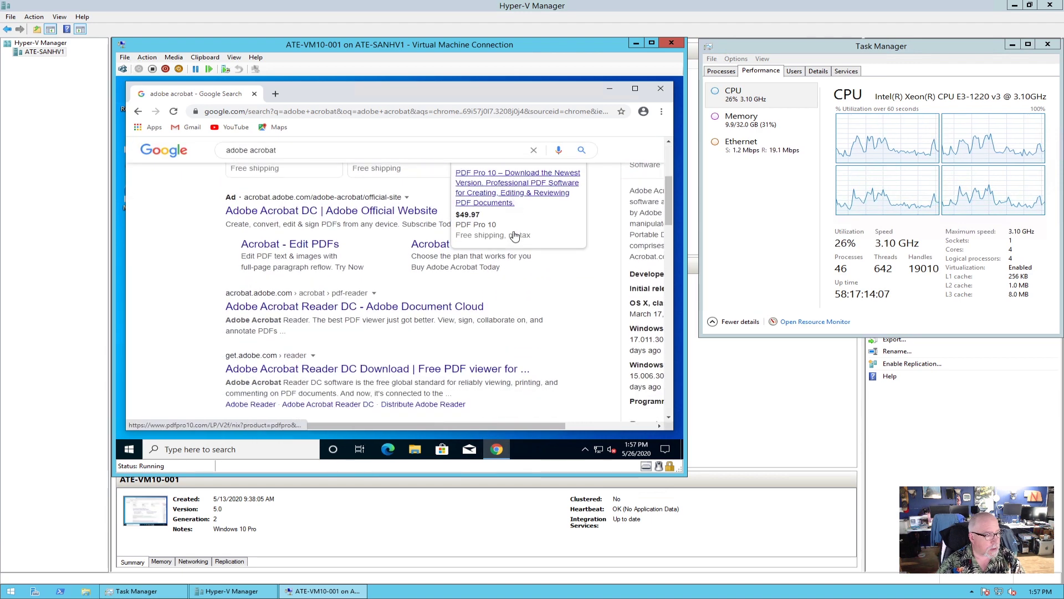
{"action": "scroll", "coordinate": [492, 313], "scroll_direction": "down", "scroll_amount": 1}
{"action": "left_click", "coordinate": [388, 289]}
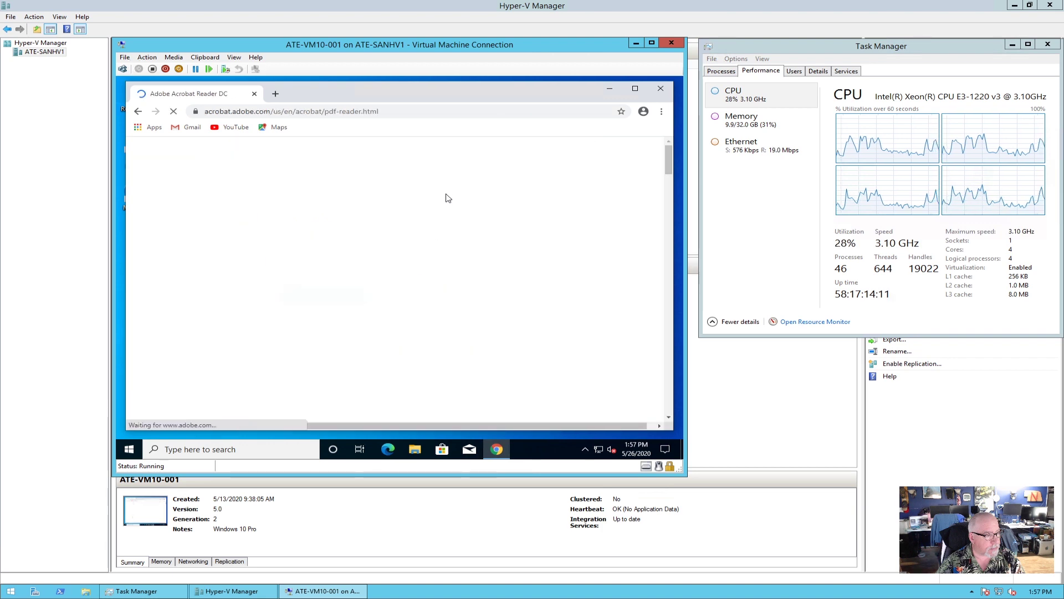
{"action": "left_click", "coordinate": [635, 89]}
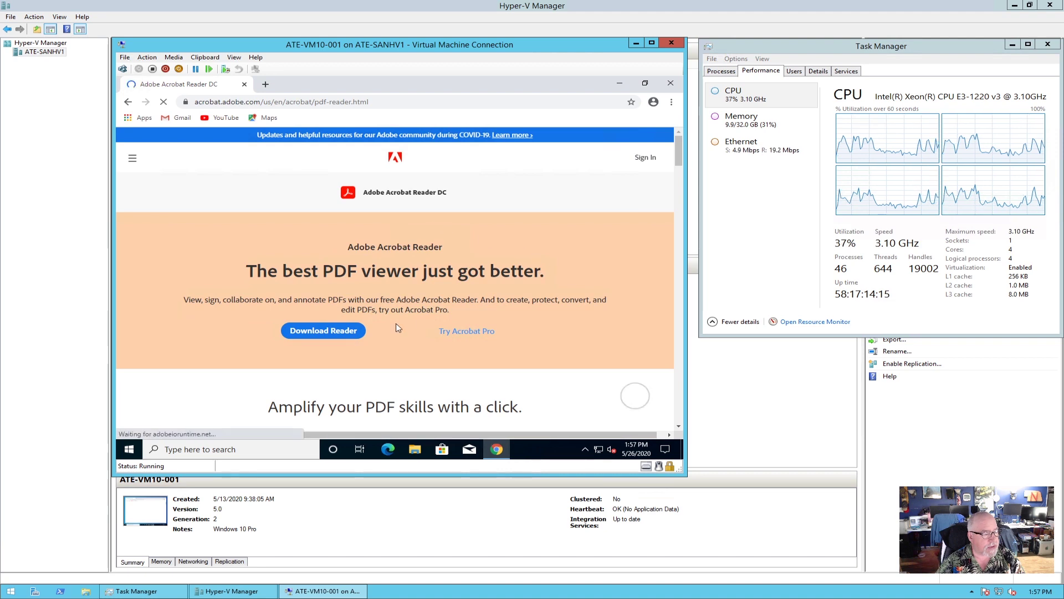
Decline the McAfee Security Scan Plus and Safe Connect offers and download Acrobat Reader.
{"action": "left_click", "coordinate": [321, 332]}
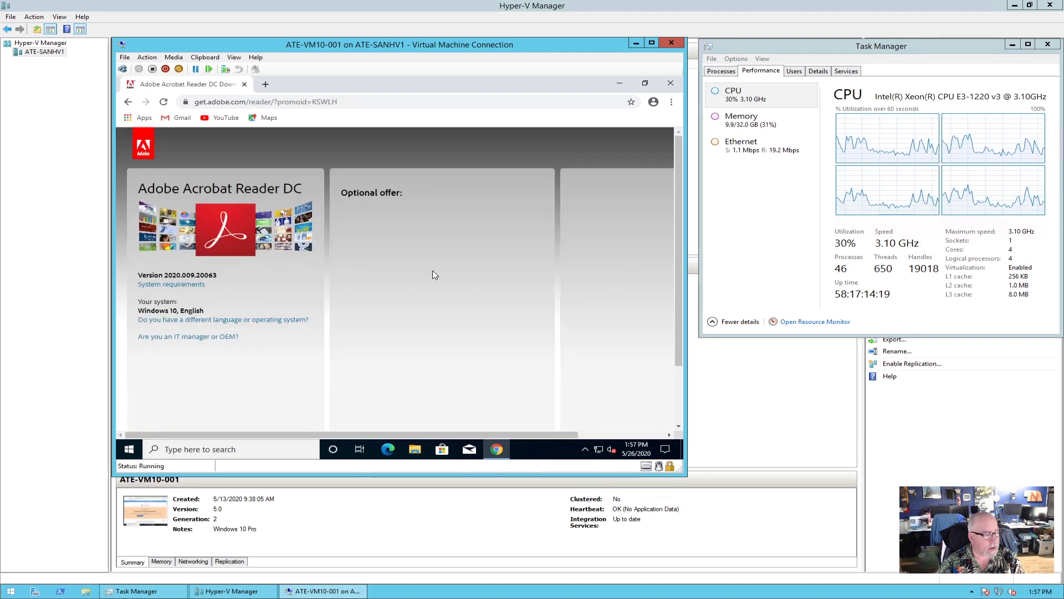
{"action": "left_click", "coordinate": [347, 210]}
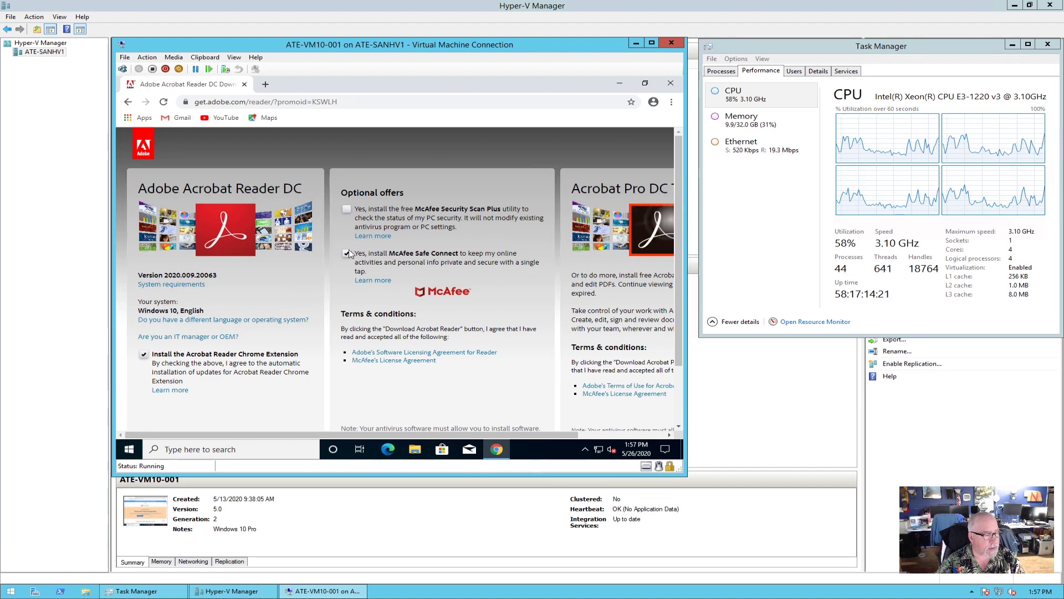
{"action": "left_click", "coordinate": [346, 254]}
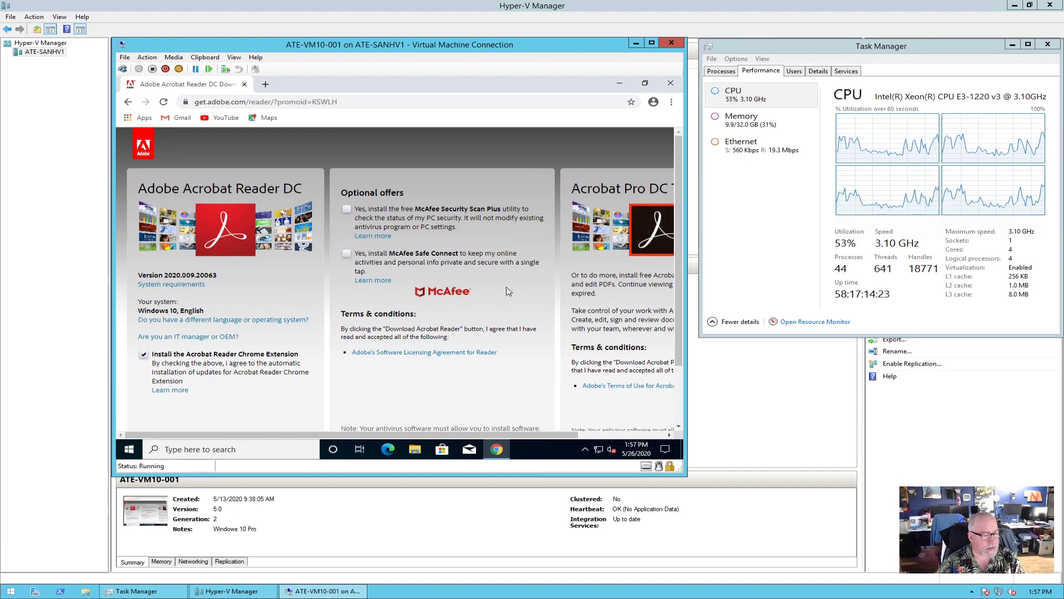
{"action": "scroll", "coordinate": [508, 291], "scroll_direction": "down", "scroll_amount": 2}
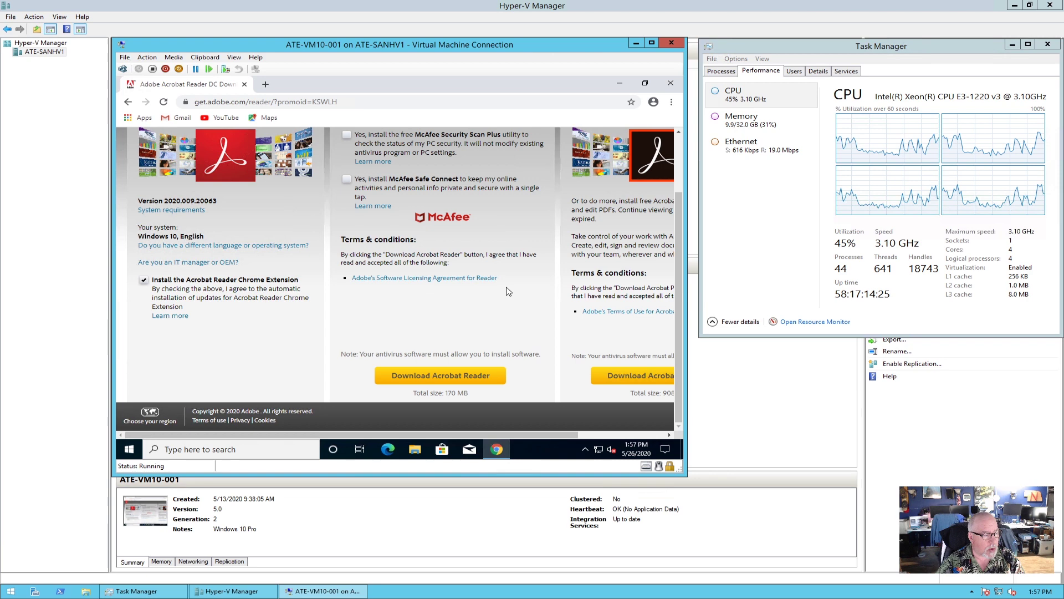
{"action": "scroll", "coordinate": [508, 291], "scroll_direction": "up", "scroll_amount": 1}
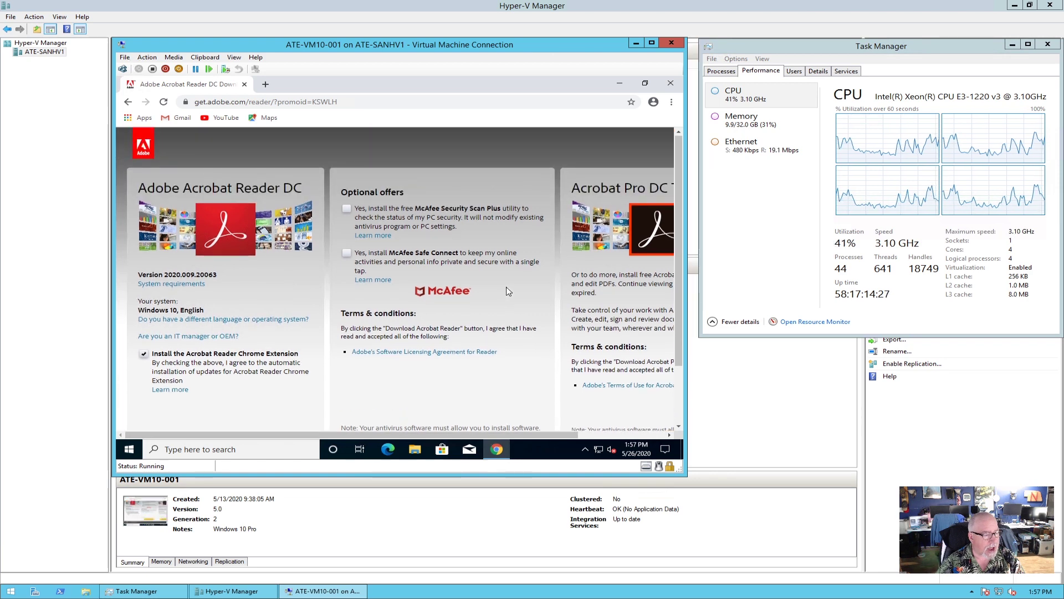
{"action": "scroll", "coordinate": [508, 291], "scroll_direction": "down", "scroll_amount": 1}
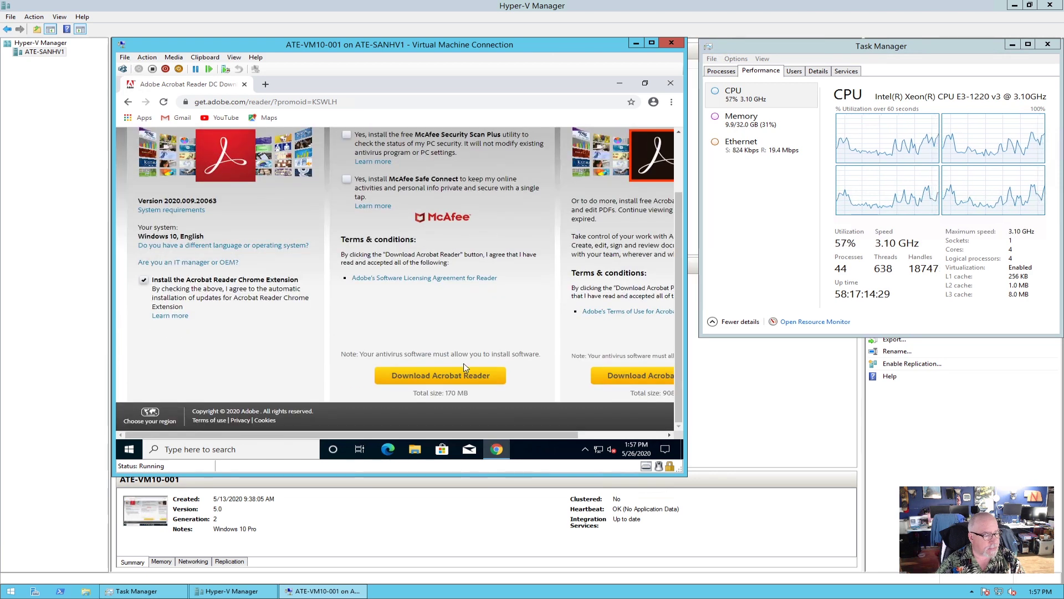
{"action": "left_click", "coordinate": [445, 377]}
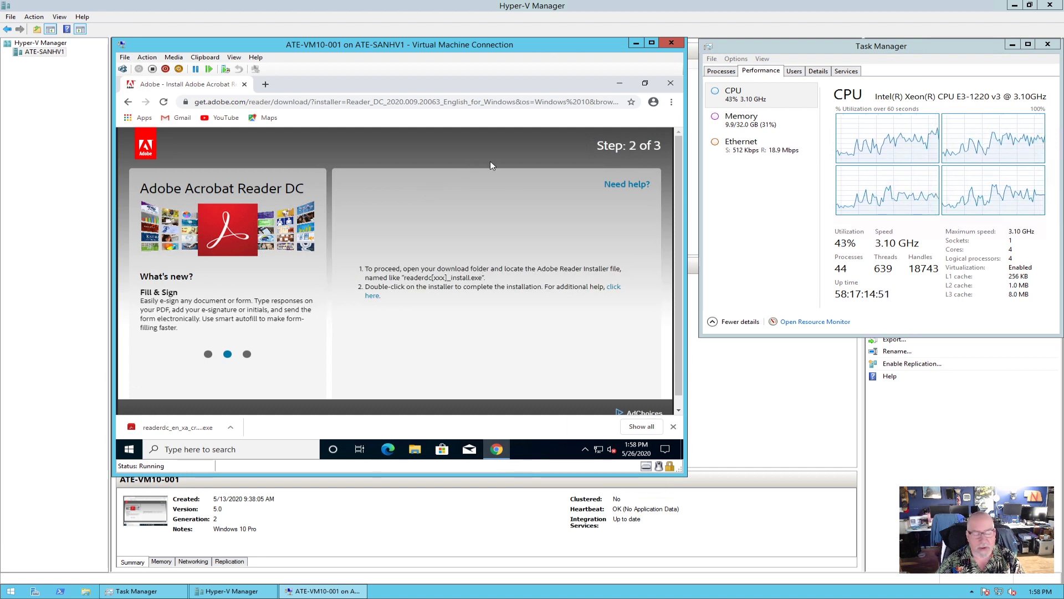
Run the downloaded Acrobat Reader installer from Chrome's download bar.
{"action": "left_click", "coordinate": [185, 428]}
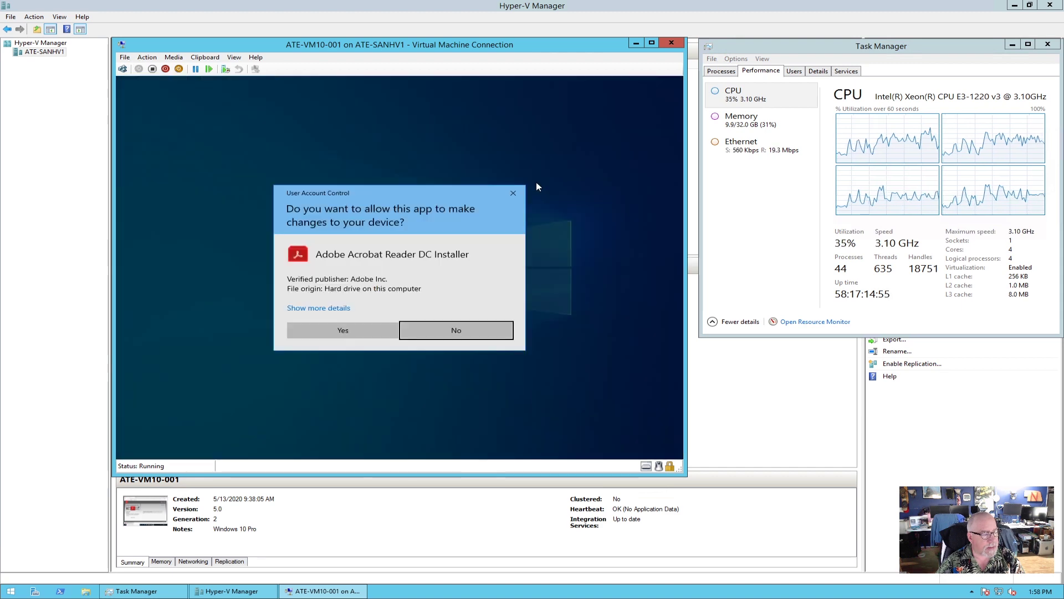
Approve the Reader installer's UAC prompt and finish the installation once it completes.
{"action": "left_click", "coordinate": [355, 333]}
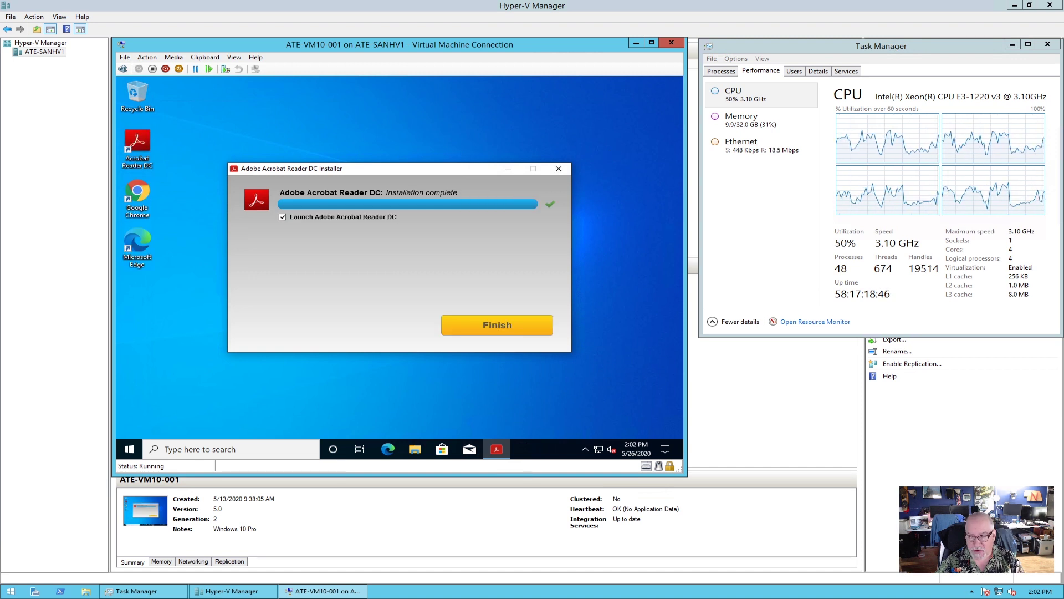
{"action": "left_click", "coordinate": [538, 326]}
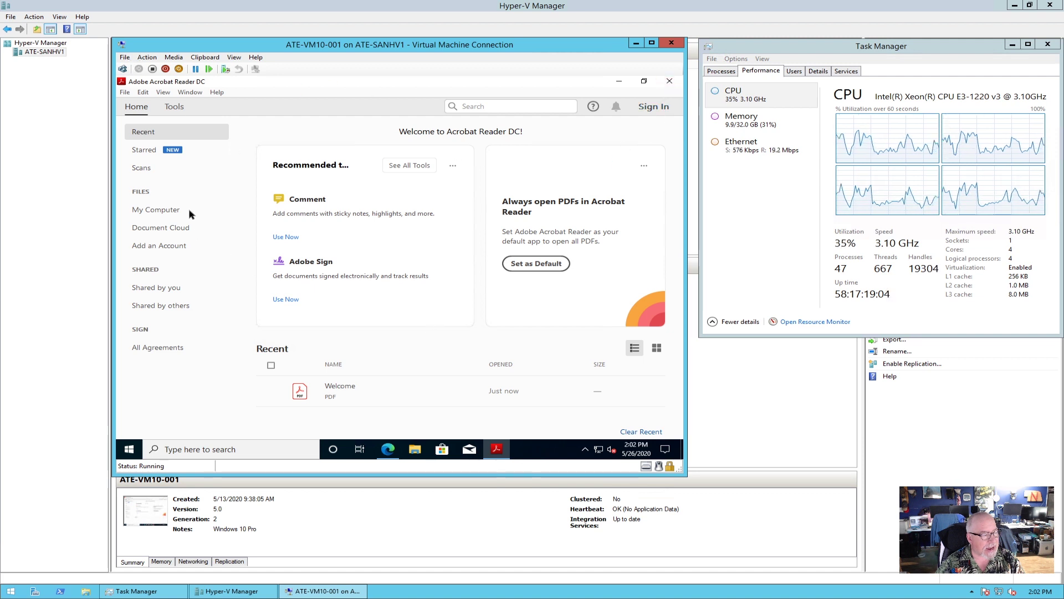
Choose Set as Default on Reader's Home page and confirm Yes for the default PDF app.
{"action": "left_click", "coordinate": [670, 81]}
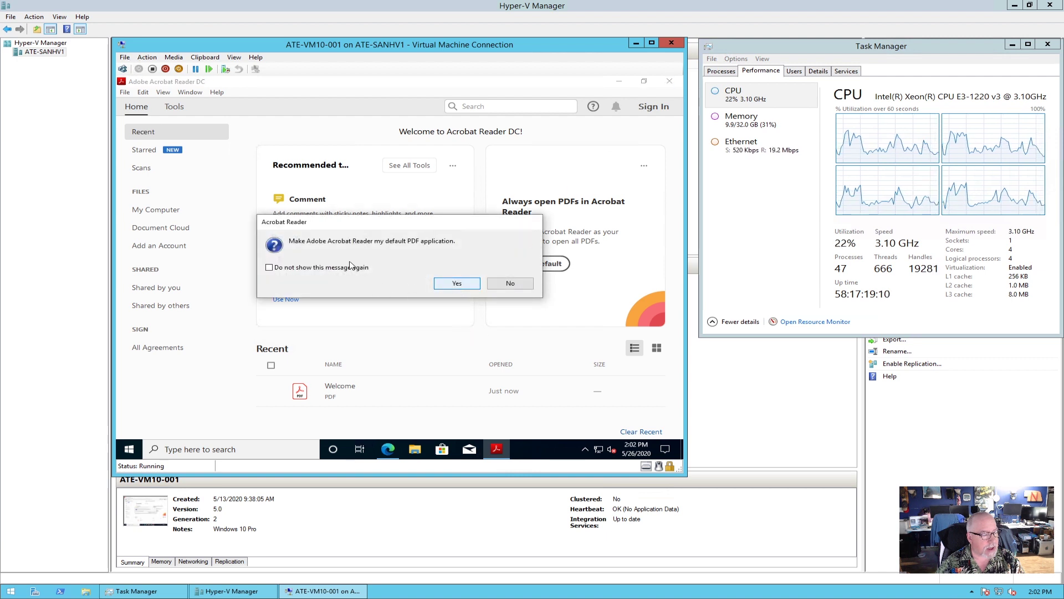
{"action": "left_click", "coordinate": [457, 285]}
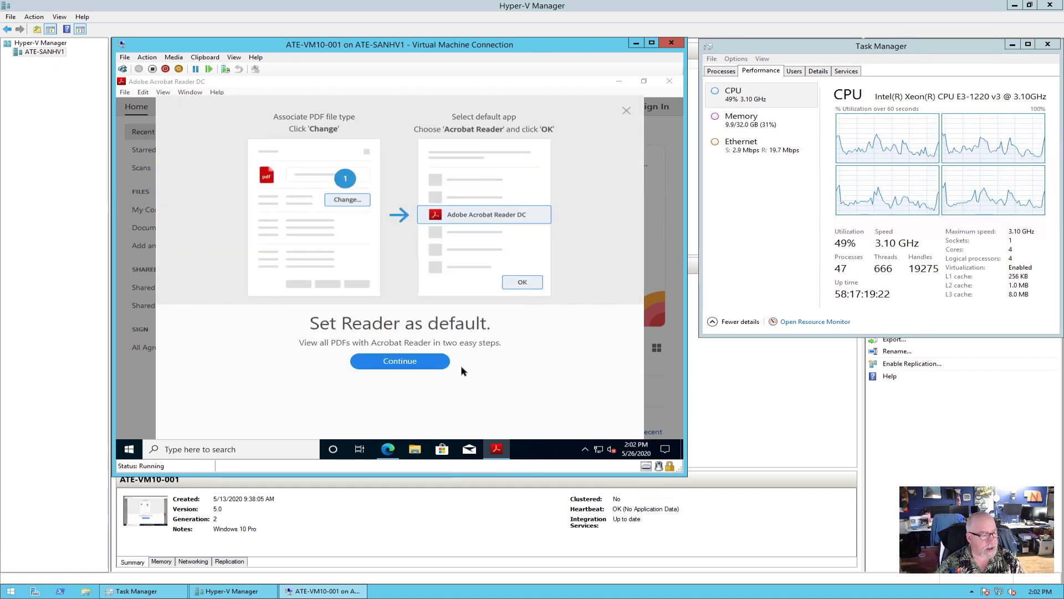
Change the .pdf file opener from Microsoft Edge to Adobe Acrobat Reader DC and apply it.
{"action": "left_click", "coordinate": [407, 363]}
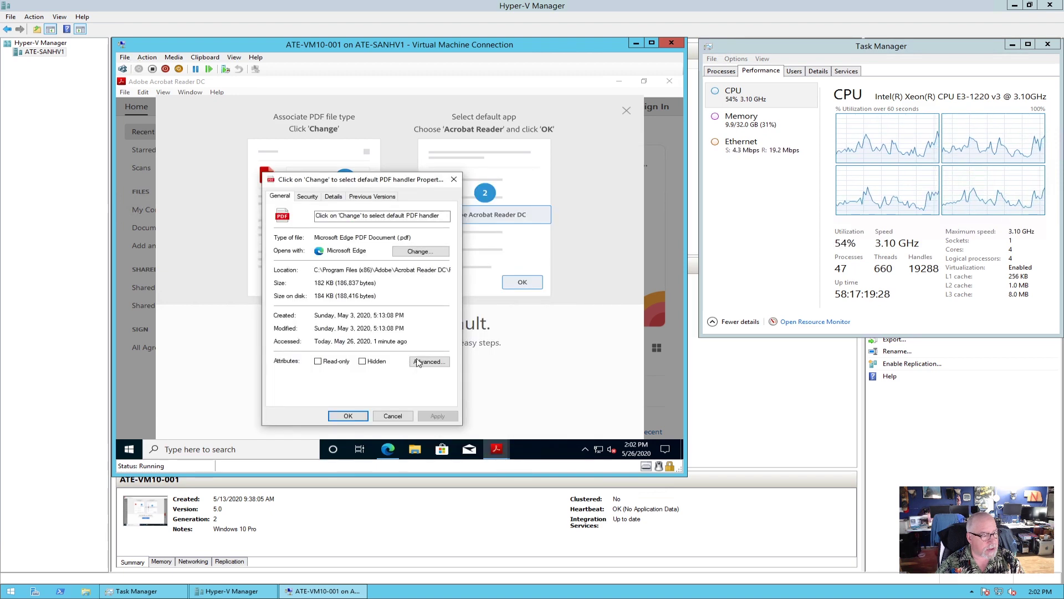
{"action": "left_click", "coordinate": [420, 252]}
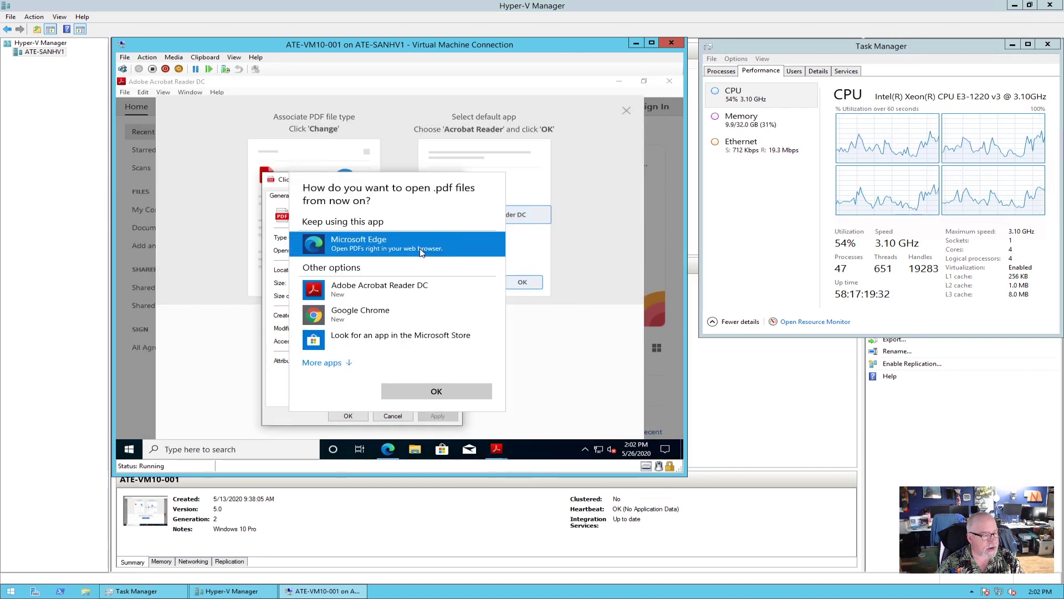
{"action": "left_click", "coordinate": [376, 289]}
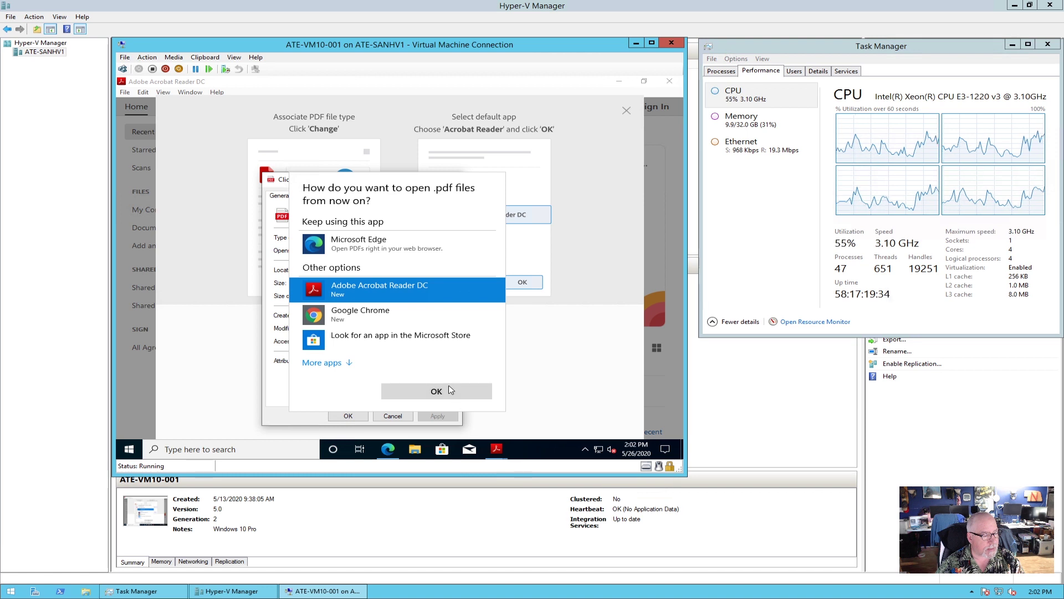
{"action": "left_click", "coordinate": [450, 390]}
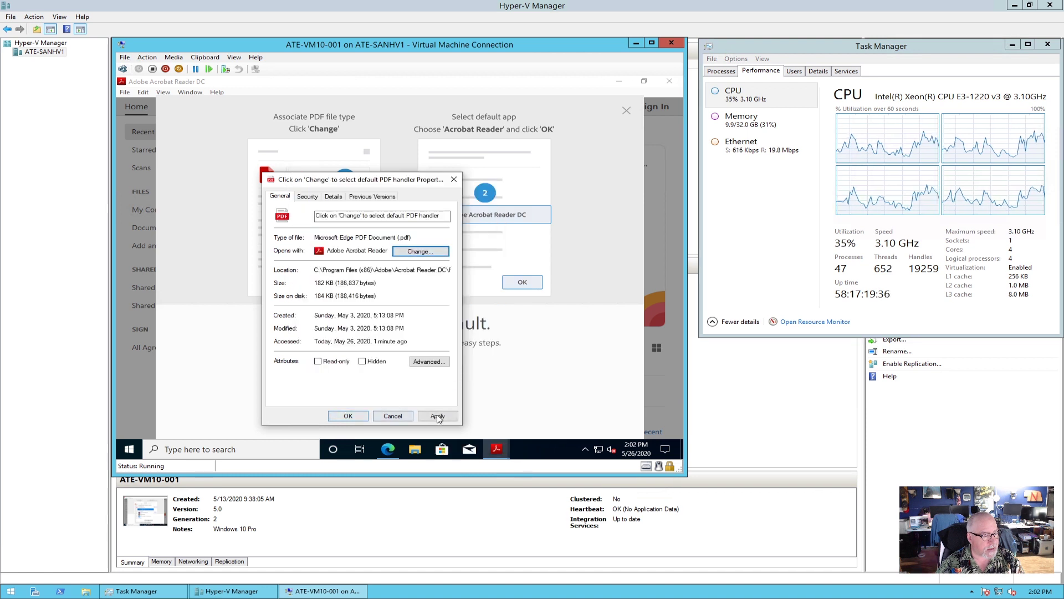
{"action": "left_click", "coordinate": [400, 416]}
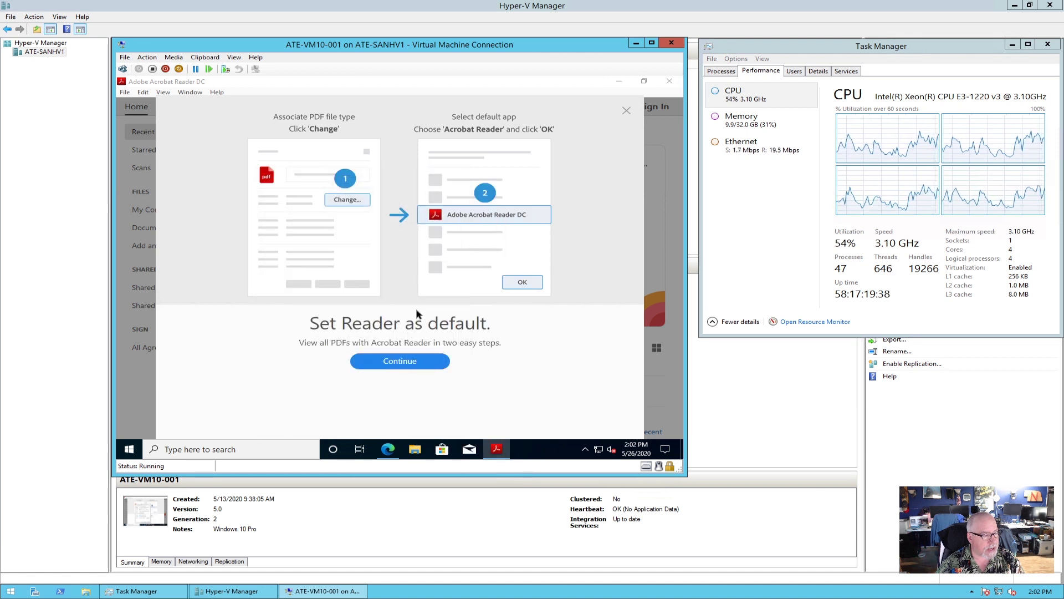
Dismiss the set-default guide, then close Acrobat Reader and Adobe's thank-you browser window.
{"action": "left_click", "coordinate": [400, 366]}
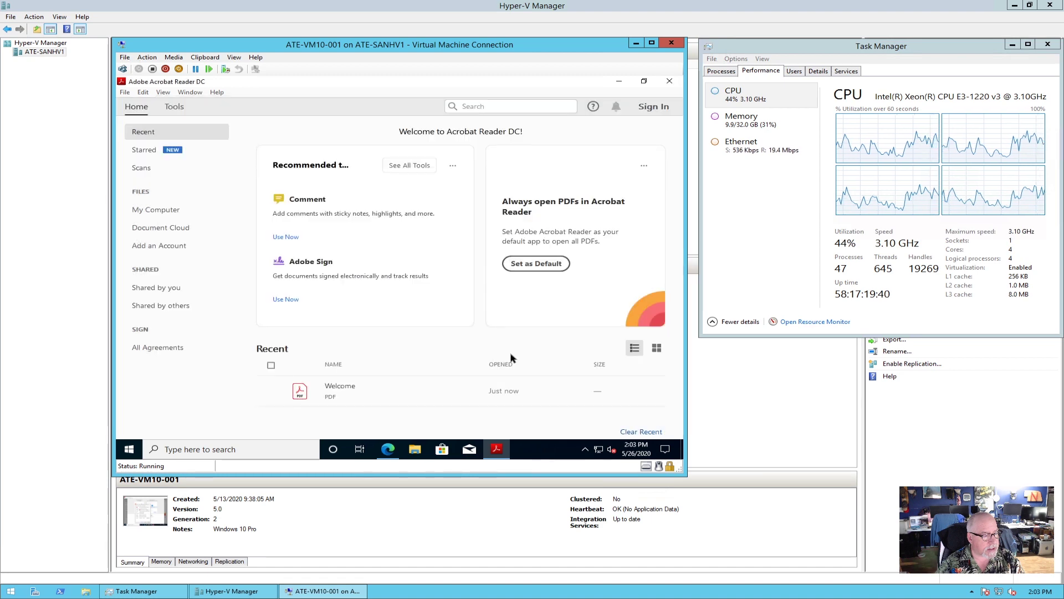
{"action": "left_click", "coordinate": [670, 82]}
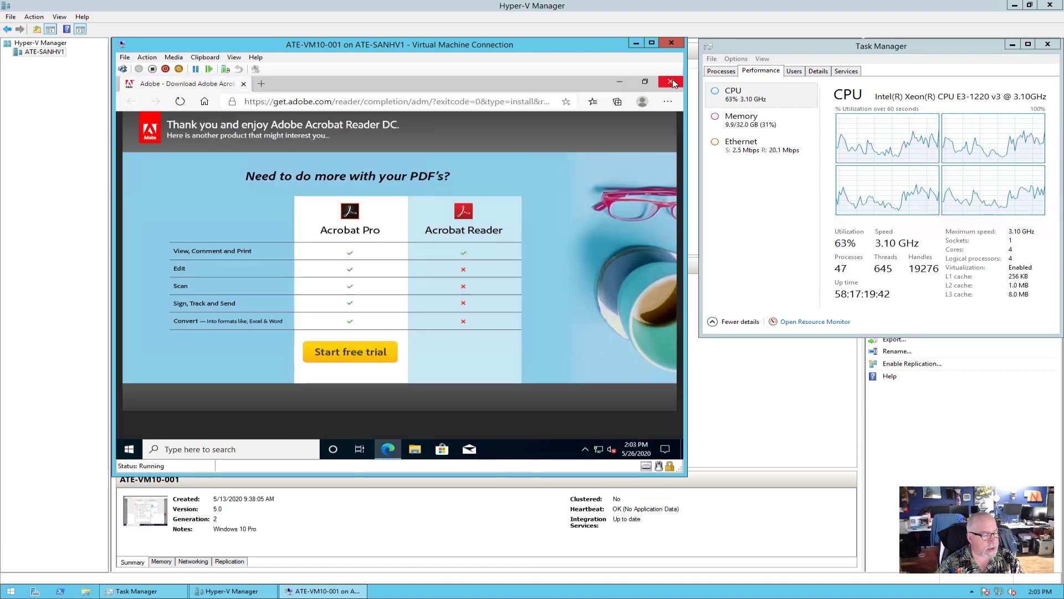
{"action": "left_click", "coordinate": [671, 82]}
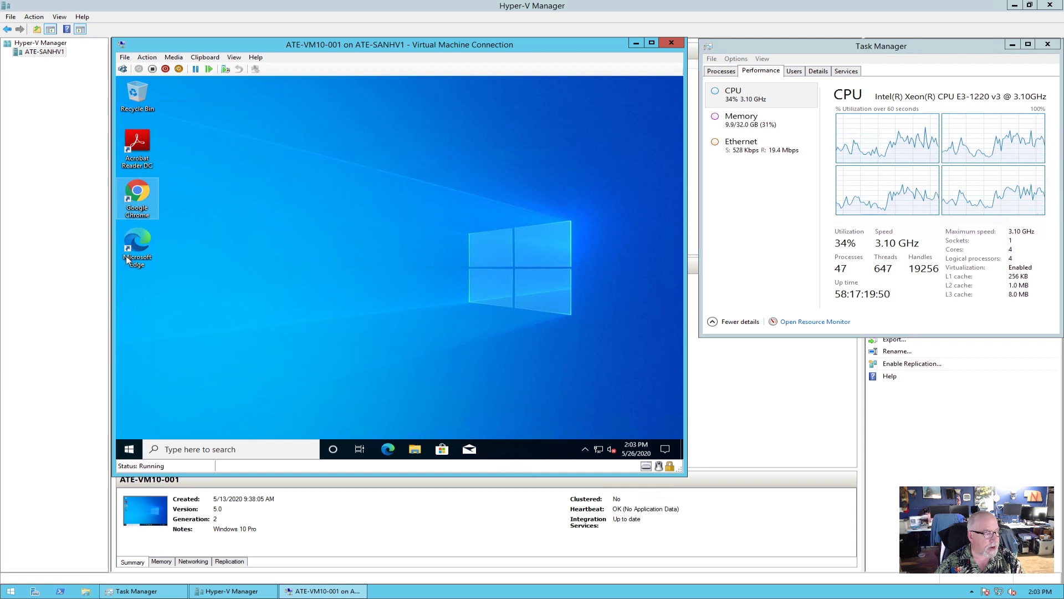
Launch Edge, search 'office 365', open the Office 365 Login result and sign in to Office.
{"action": "double_click", "coordinate": [145, 247]}
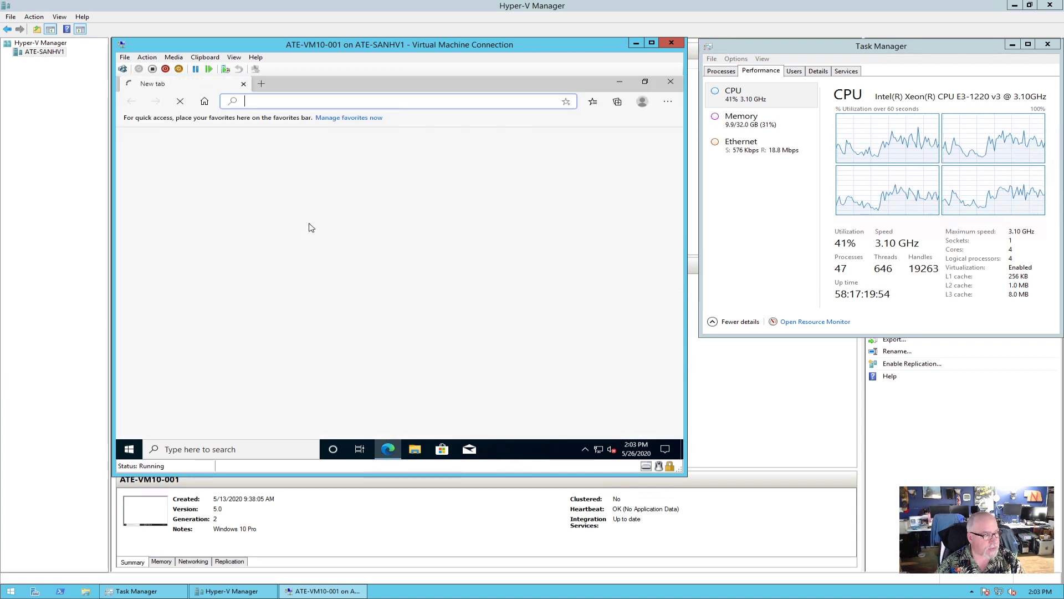
{"action": "type", "text": "o"}
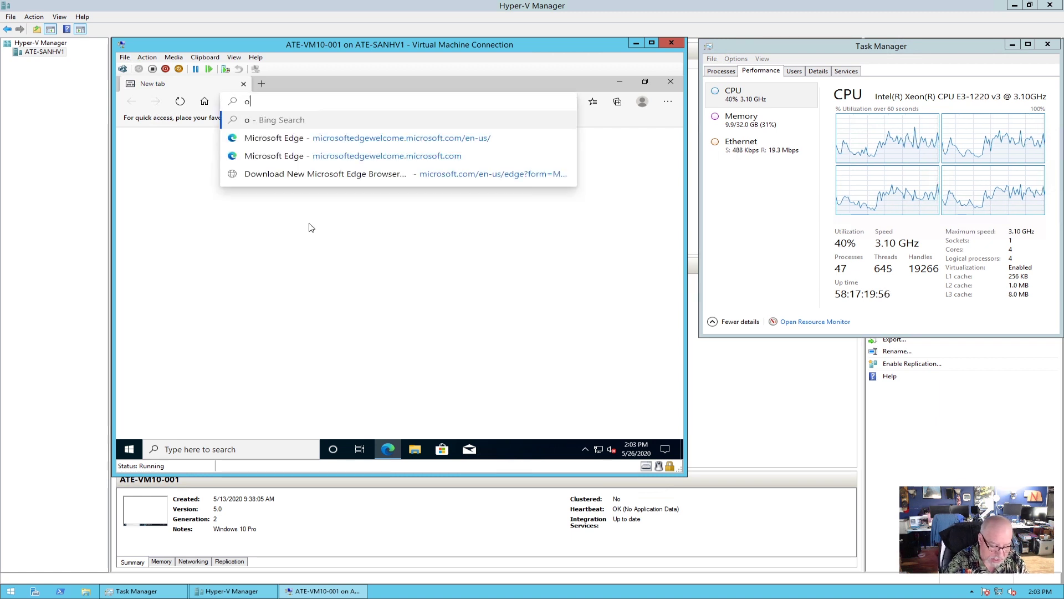
{"action": "type", "text": "ffice 365"}
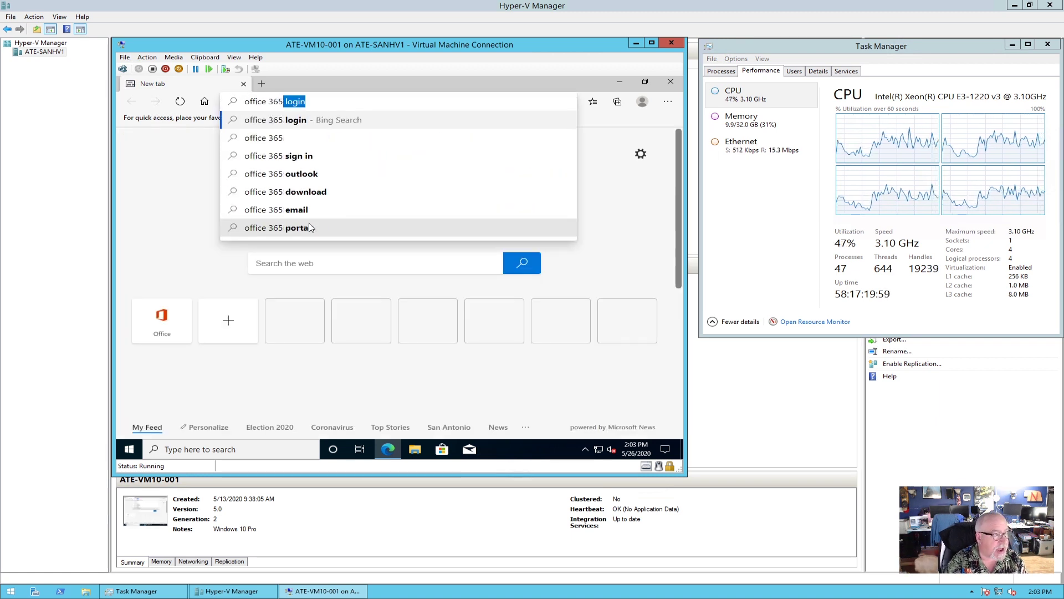
{"action": "key", "text": "Return"}
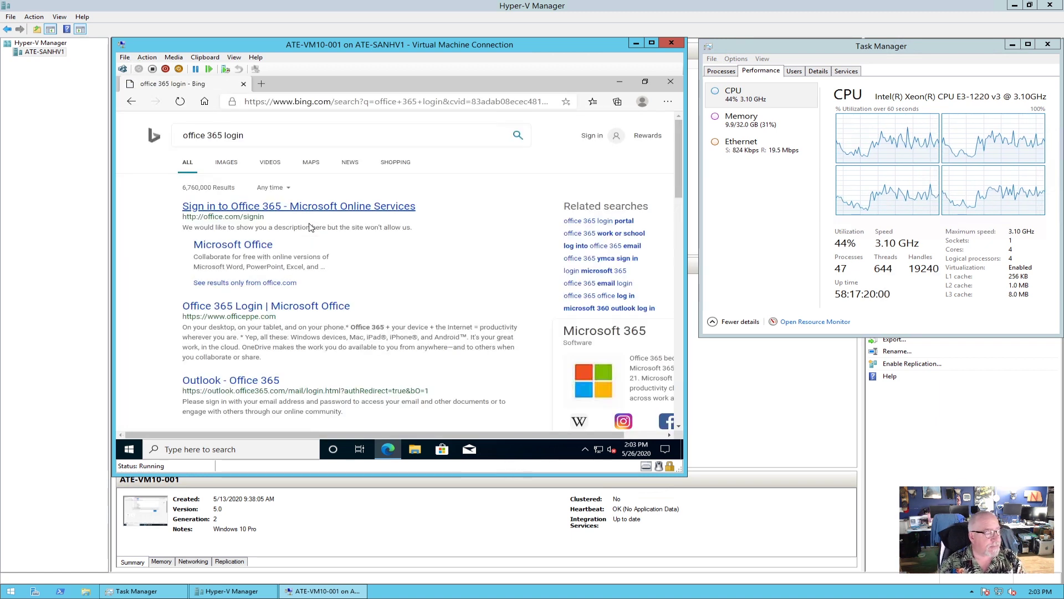
{"action": "left_click", "coordinate": [273, 311]}
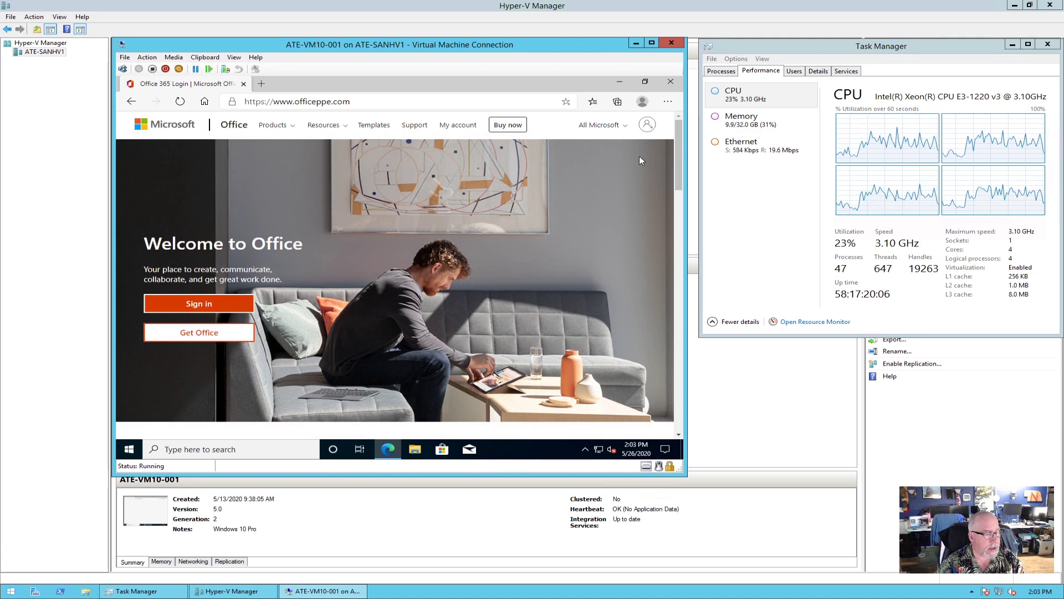
{"action": "left_click", "coordinate": [647, 125]}
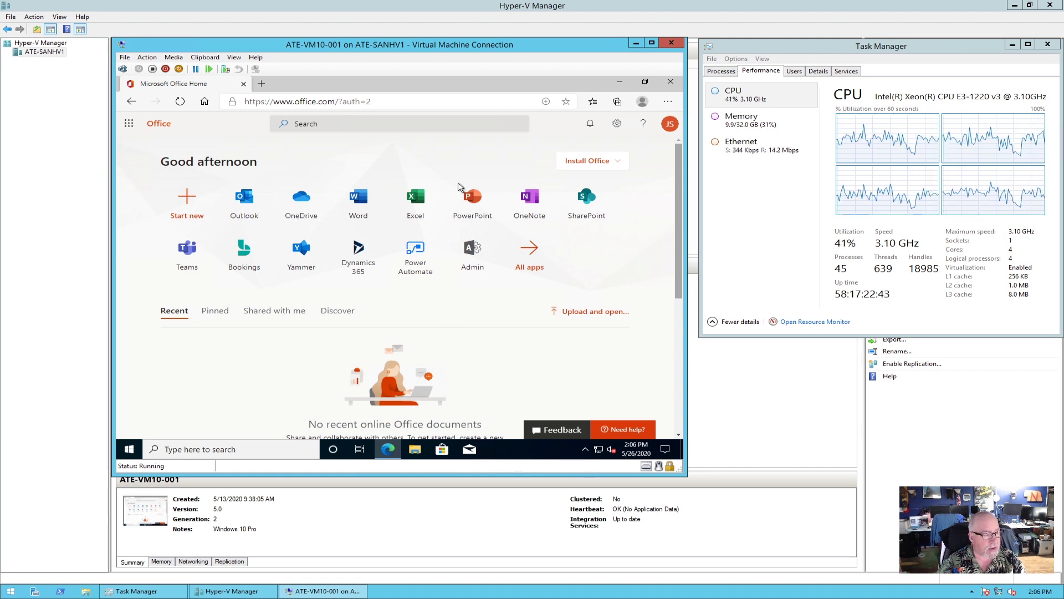
{"action": "left_click", "coordinate": [606, 166]}
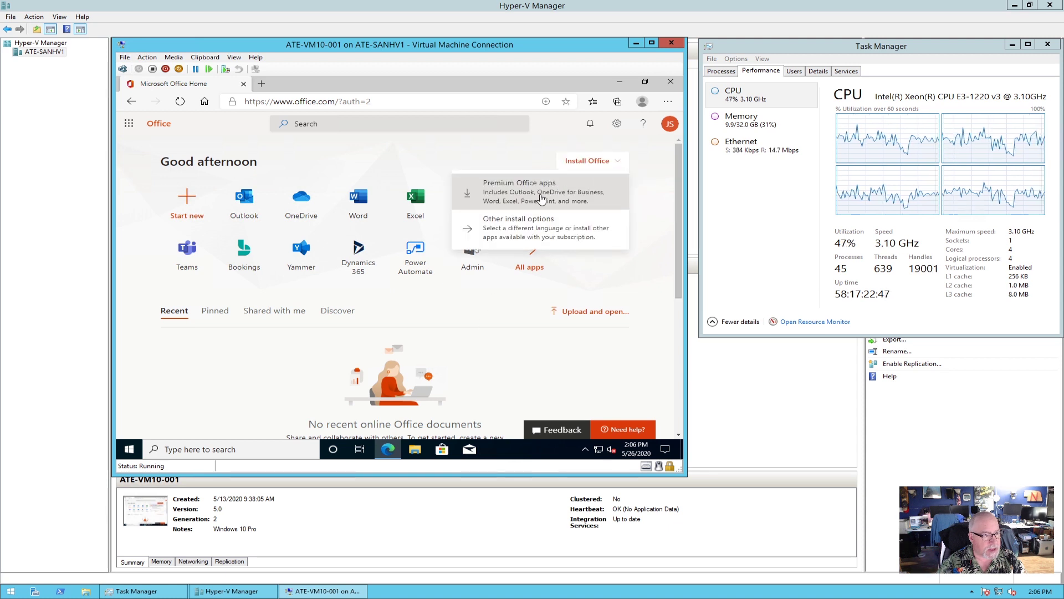
Download the Premium Office apps setup, dismiss the steps overlay and open the downloaded file.
{"action": "left_click", "coordinate": [517, 195]}
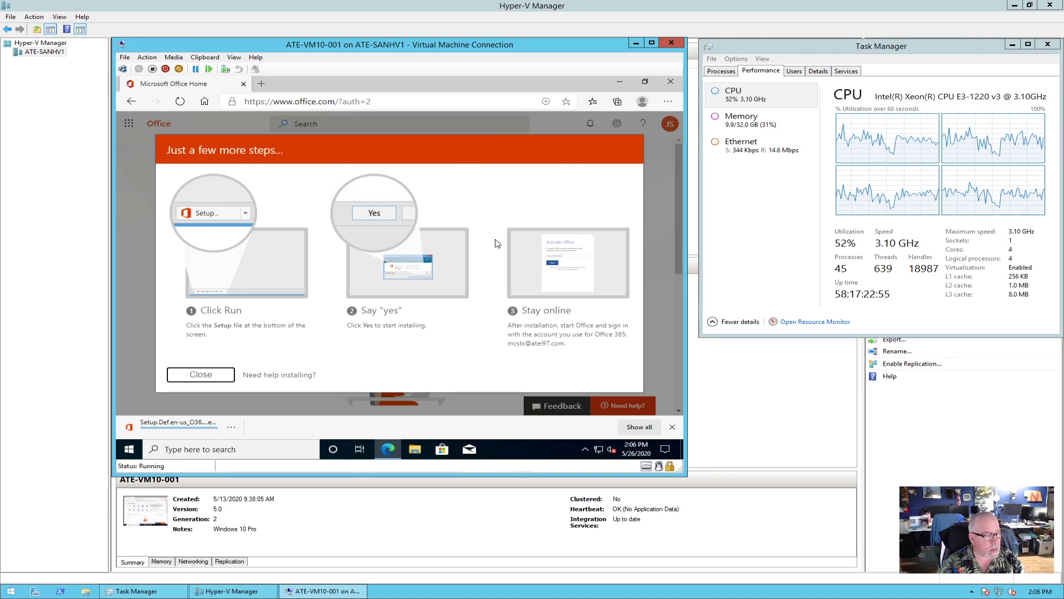
{"action": "left_click", "coordinate": [200, 375]}
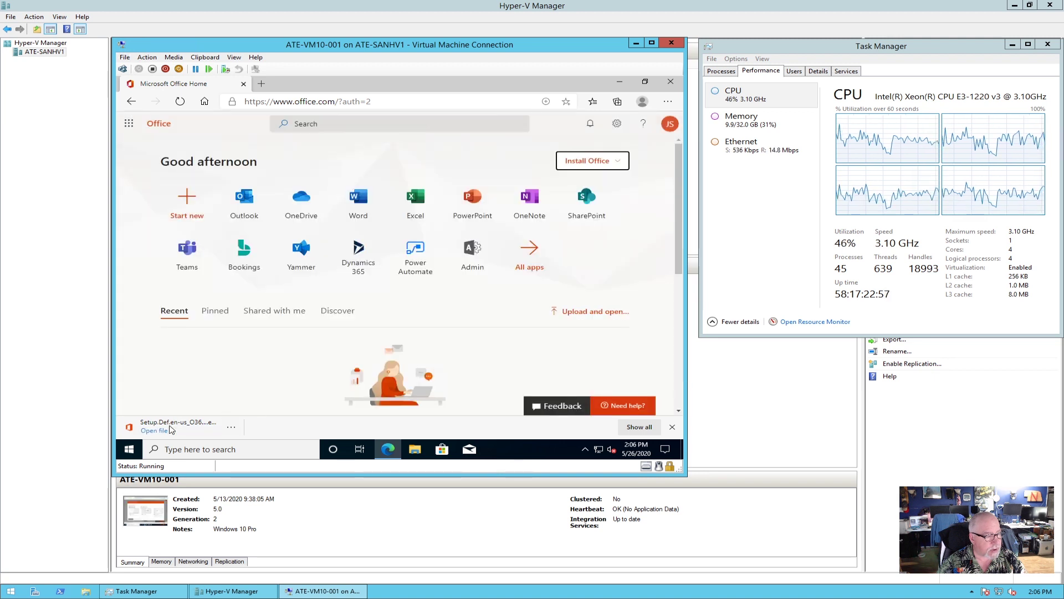
{"action": "left_click", "coordinate": [170, 429]}
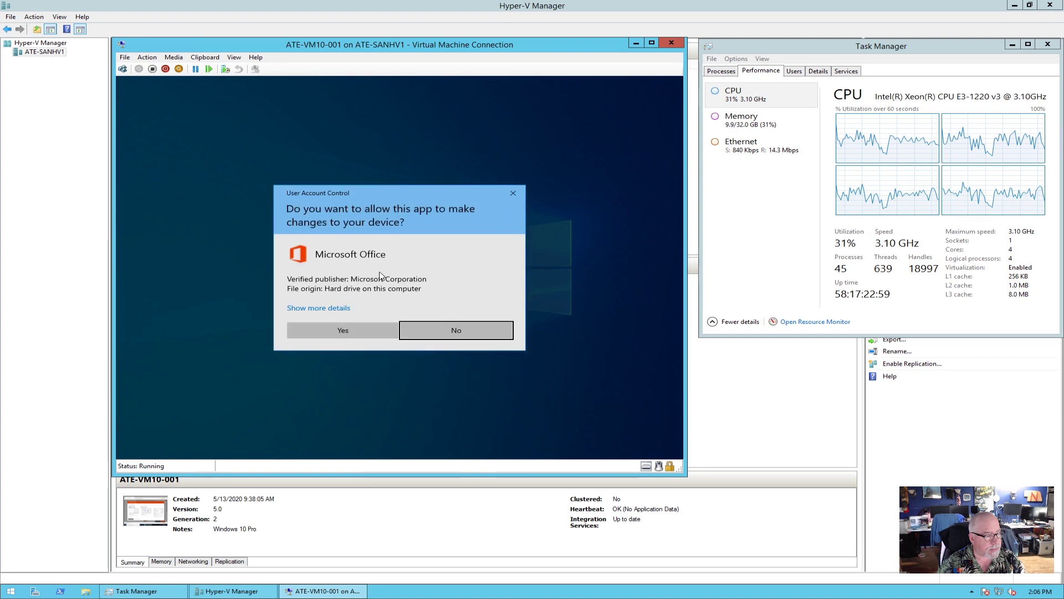
Approve Office setup's UAC prompt, wait for installation, and close the 'You're all set' screen.
{"action": "left_click", "coordinate": [358, 331]}
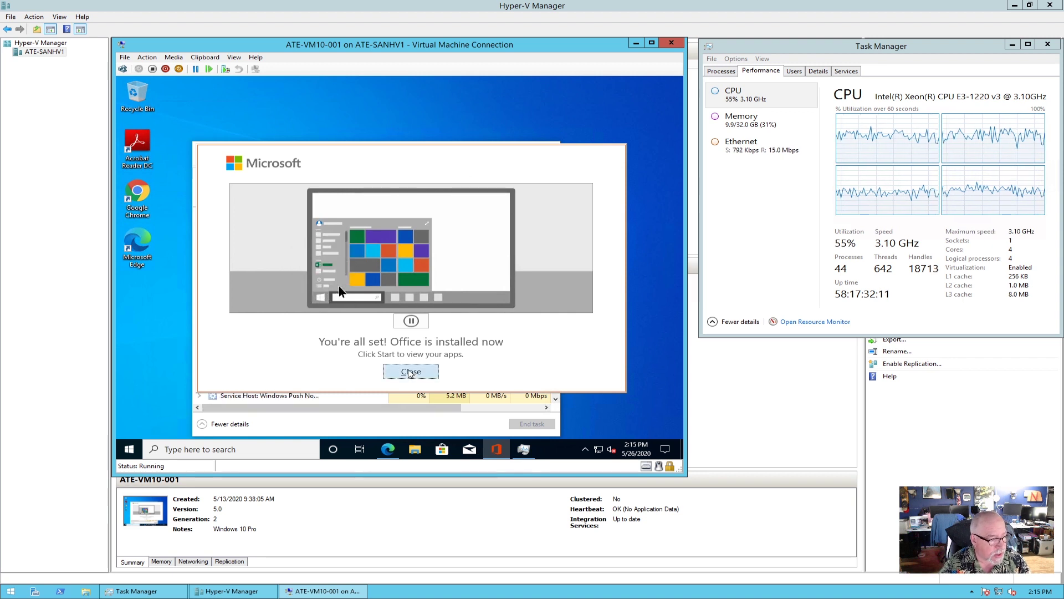
{"action": "left_click", "coordinate": [411, 371]}
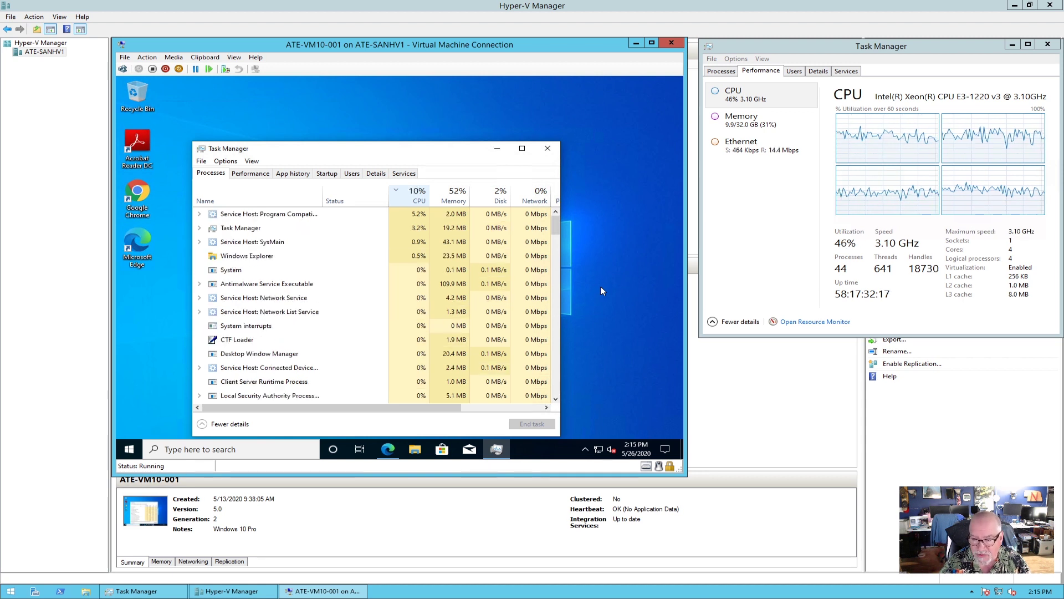
Launch Word, finish Office account setup for the whole device, accept the license, then close Word.
{"action": "left_click", "coordinate": [129, 450]}
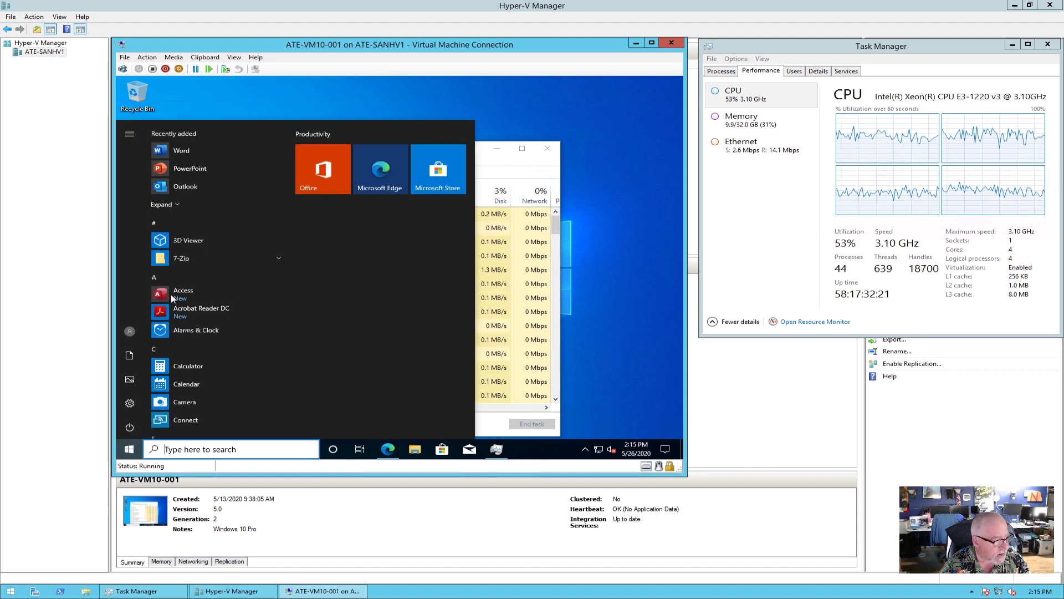
{"action": "left_click", "coordinate": [190, 152]}
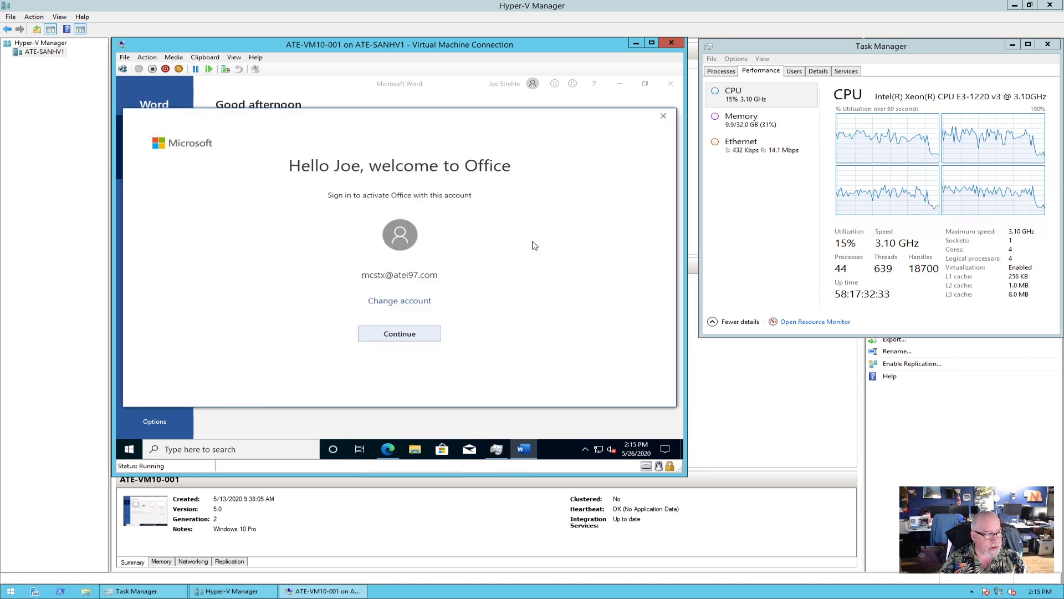
{"action": "left_click", "coordinate": [408, 339]}
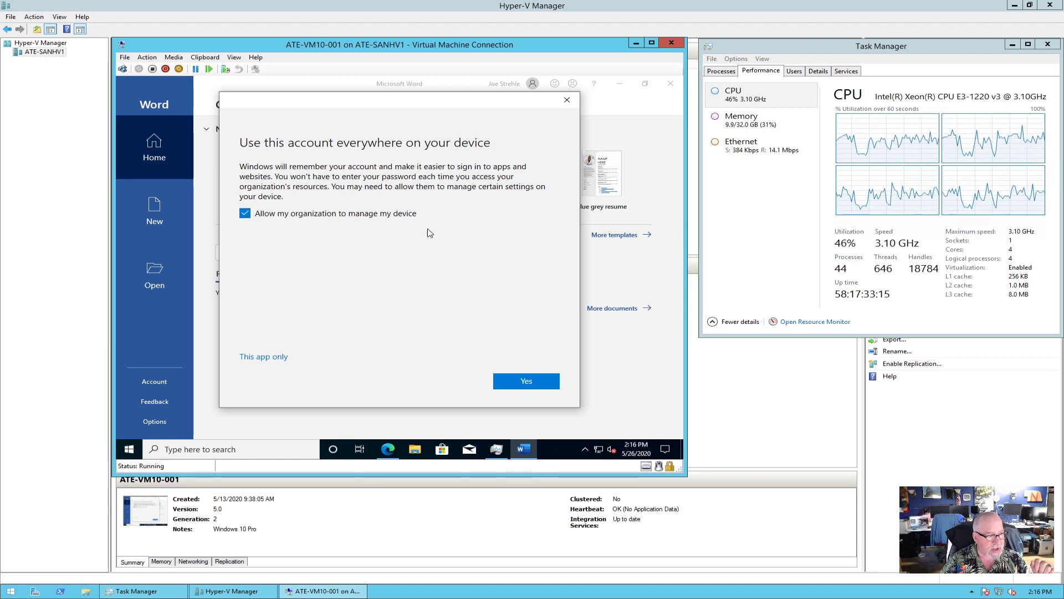
{"action": "left_click", "coordinate": [526, 381]}
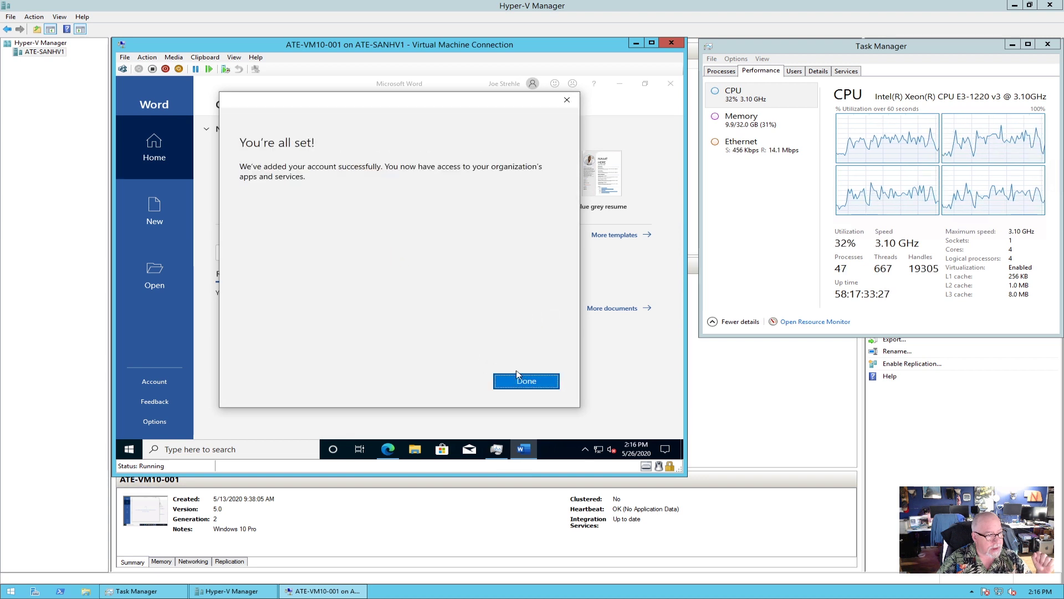
{"action": "left_click", "coordinate": [535, 385]}
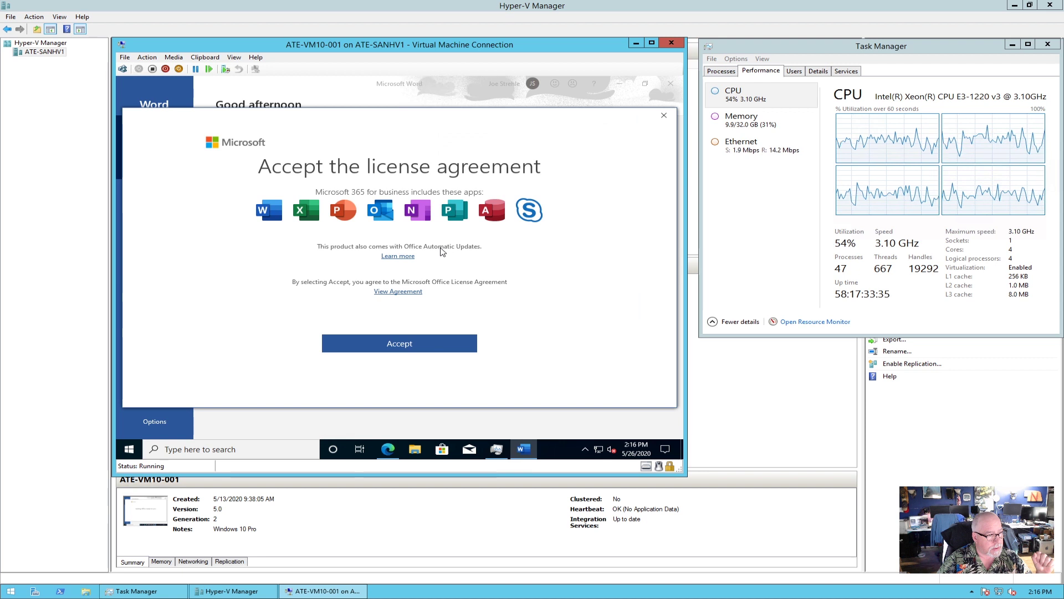
{"action": "left_click", "coordinate": [399, 344]}
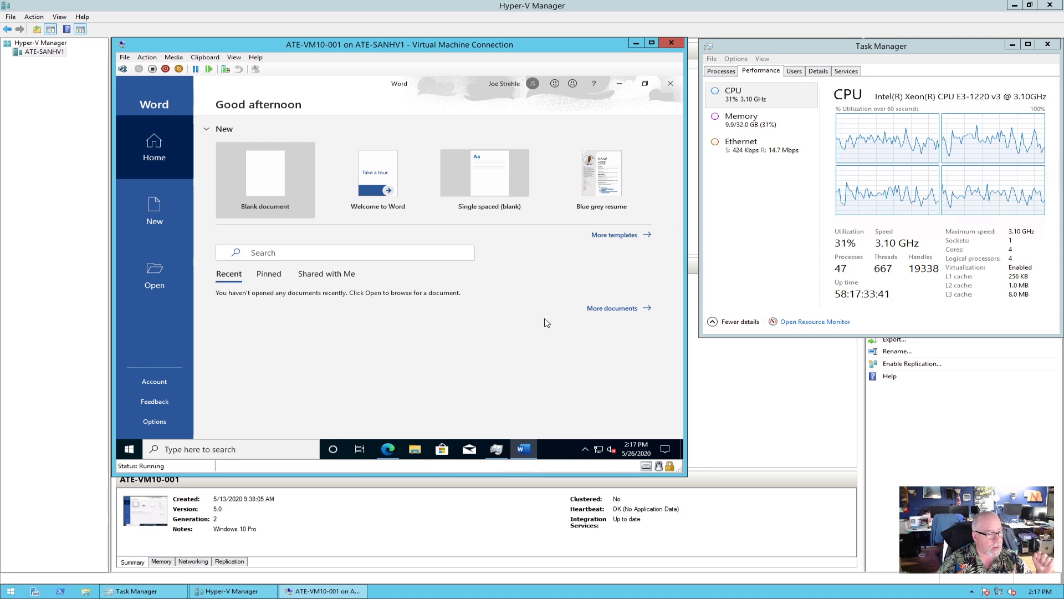
{"action": "left_click", "coordinate": [673, 84]}
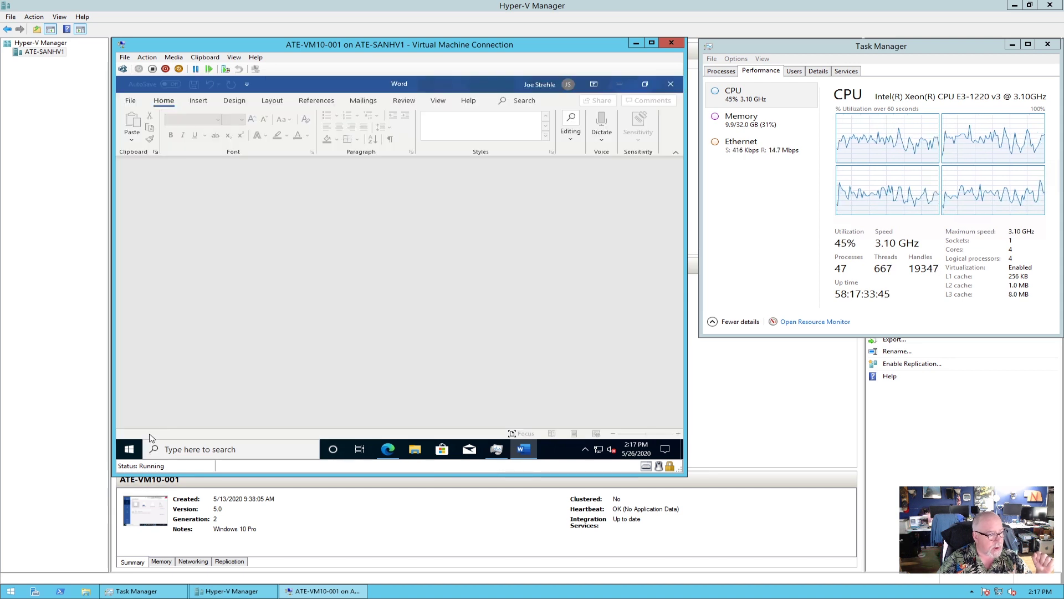
Launch Excel from the VM's app list.
{"action": "left_click", "coordinate": [134, 450]}
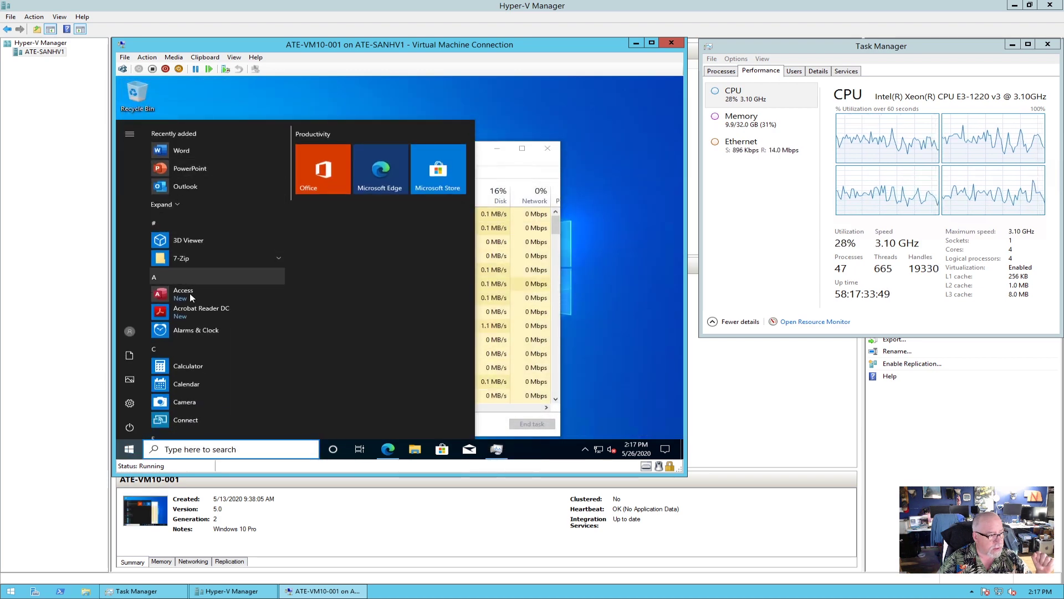
{"action": "scroll", "coordinate": [189, 297], "scroll_direction": "down", "scroll_amount": 3}
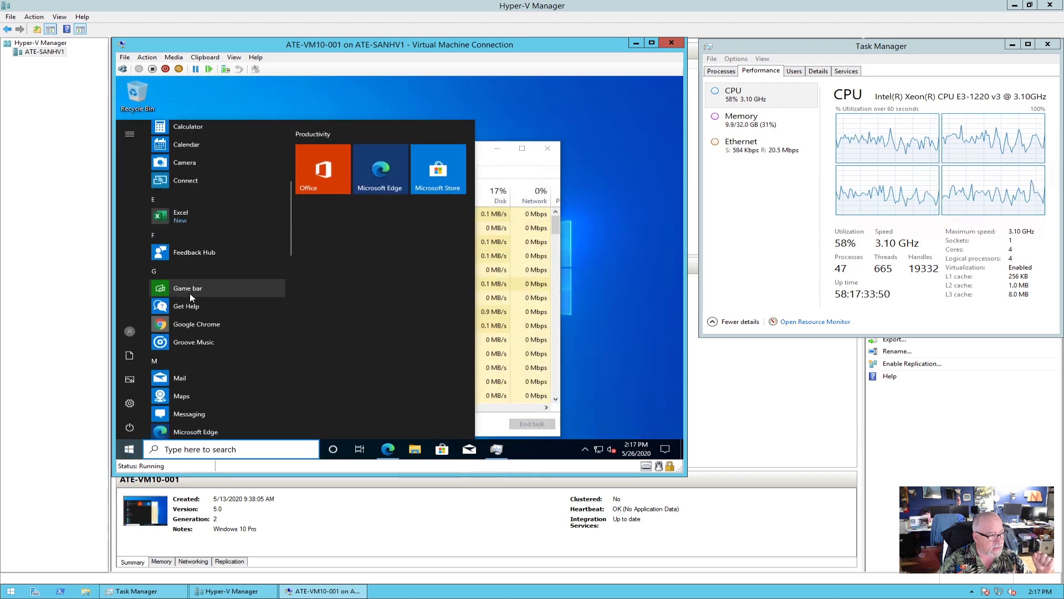
{"action": "left_click", "coordinate": [194, 220]}
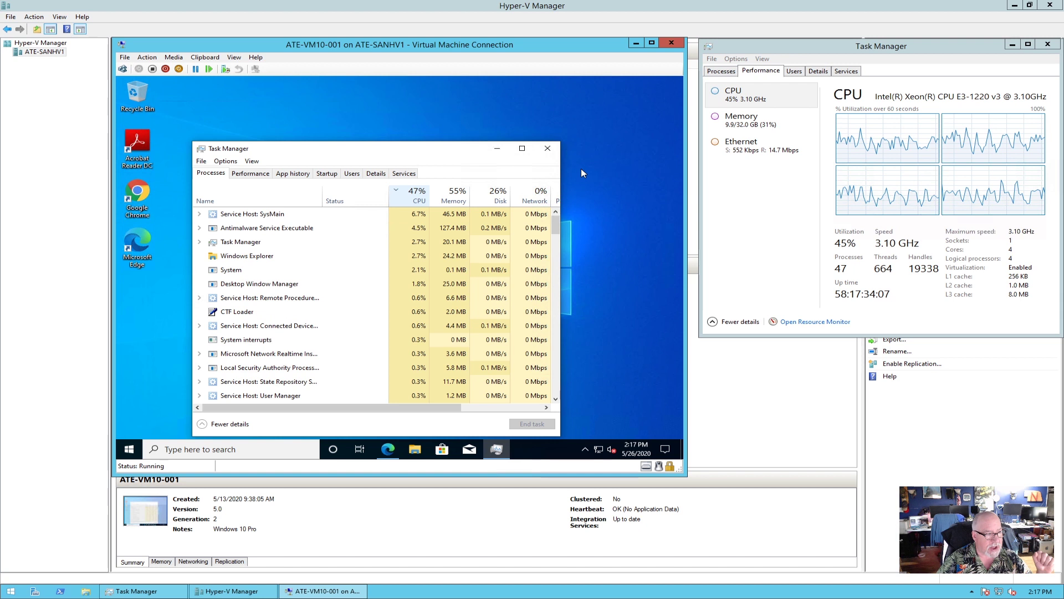
Close Task Manager and the Office Home browser window, then open File Explorer.
{"action": "left_click", "coordinate": [550, 150]}
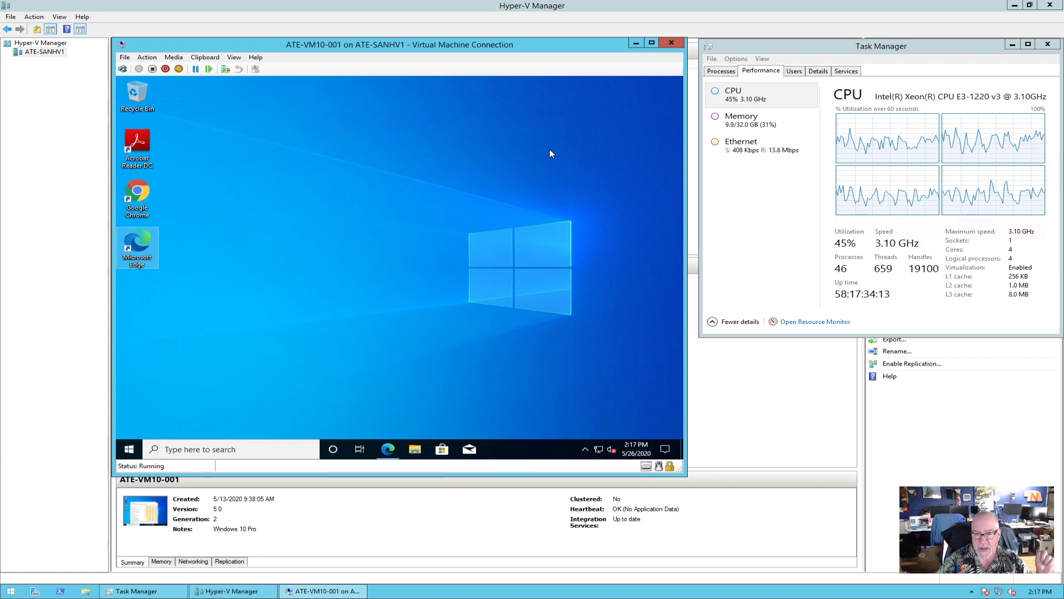
{"action": "left_click", "coordinate": [387, 448]}
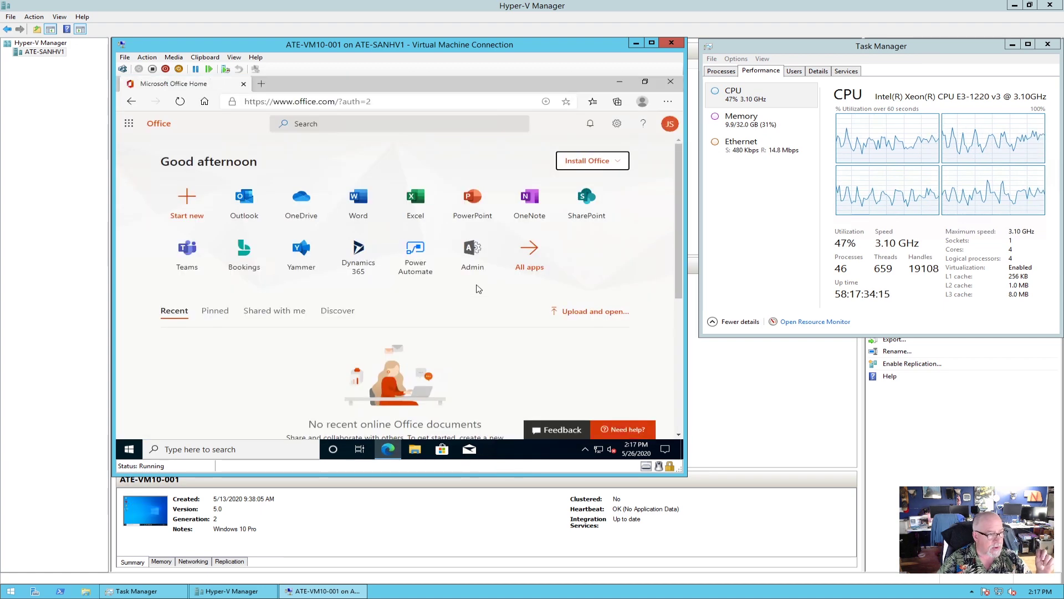
{"action": "left_click", "coordinate": [670, 81]}
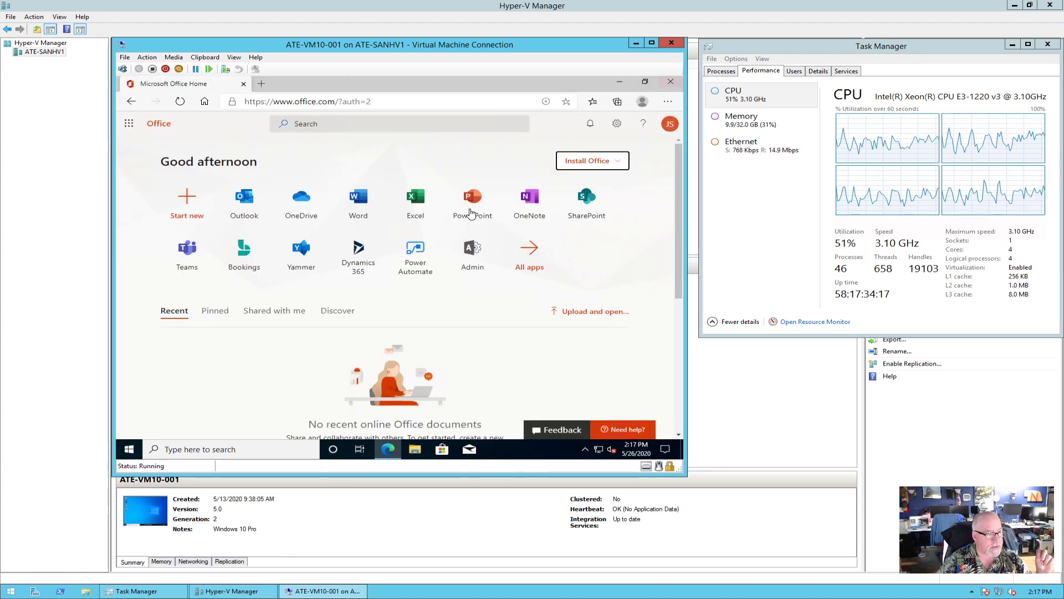
{"action": "left_click", "coordinate": [415, 450]}
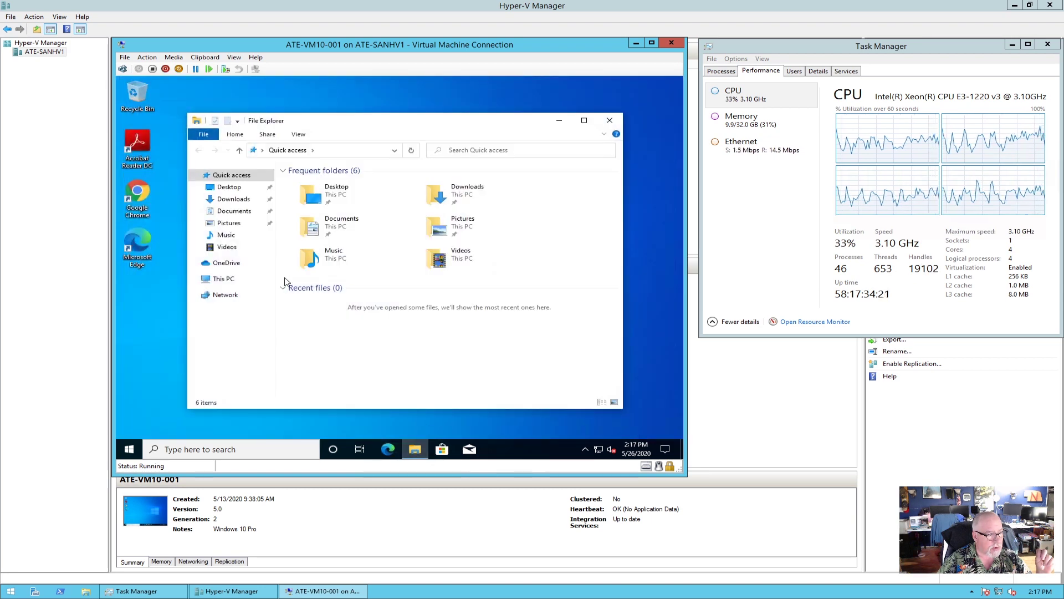
Open This PC's Properties remote settings and allow remote connections to this computer.
{"action": "right_click", "coordinate": [224, 286]}
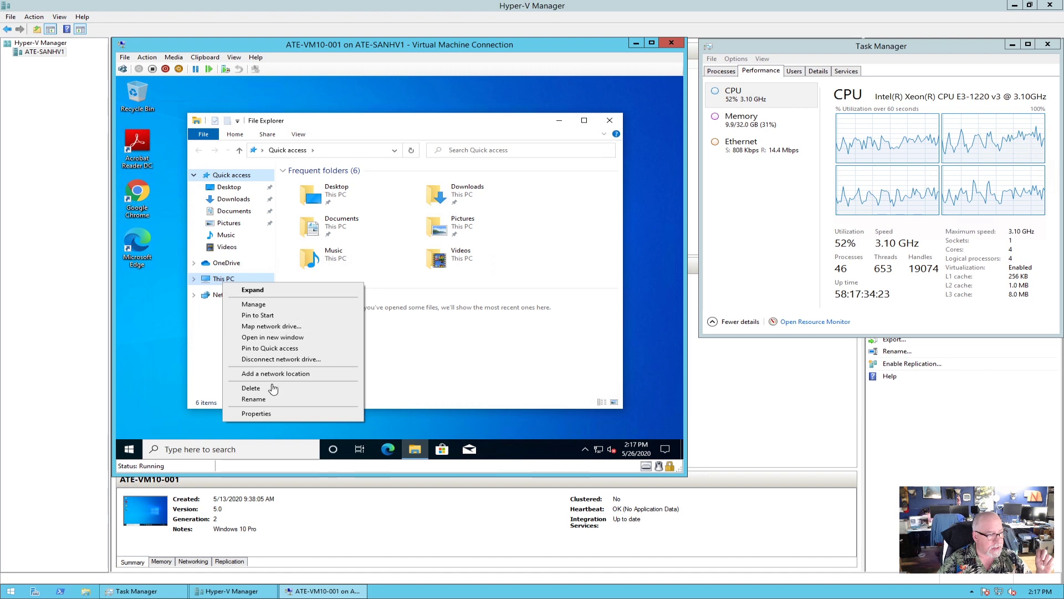
{"action": "left_click", "coordinate": [256, 414]}
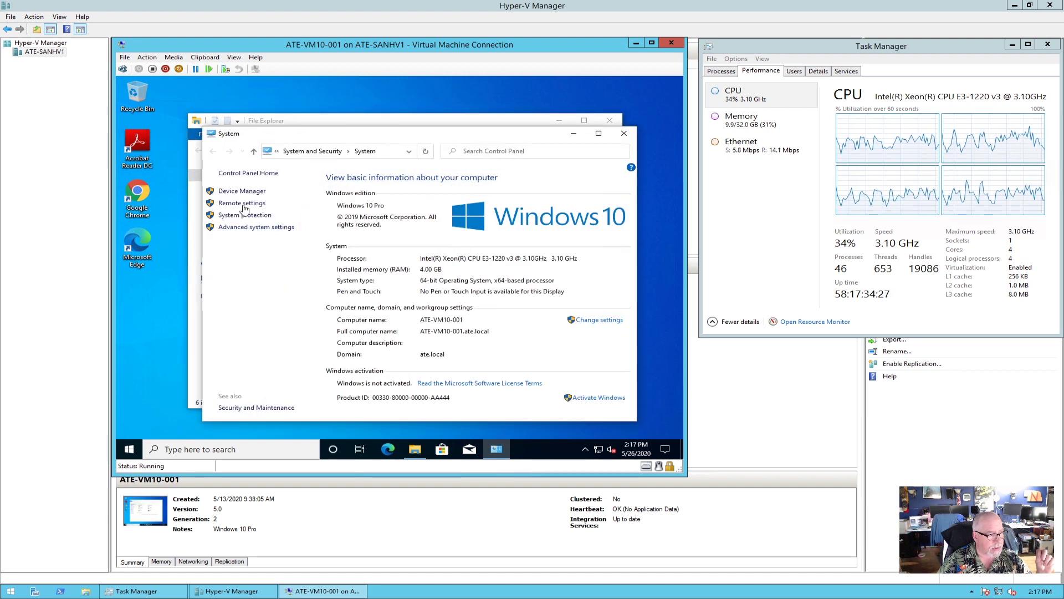
{"action": "left_click", "coordinate": [242, 204]}
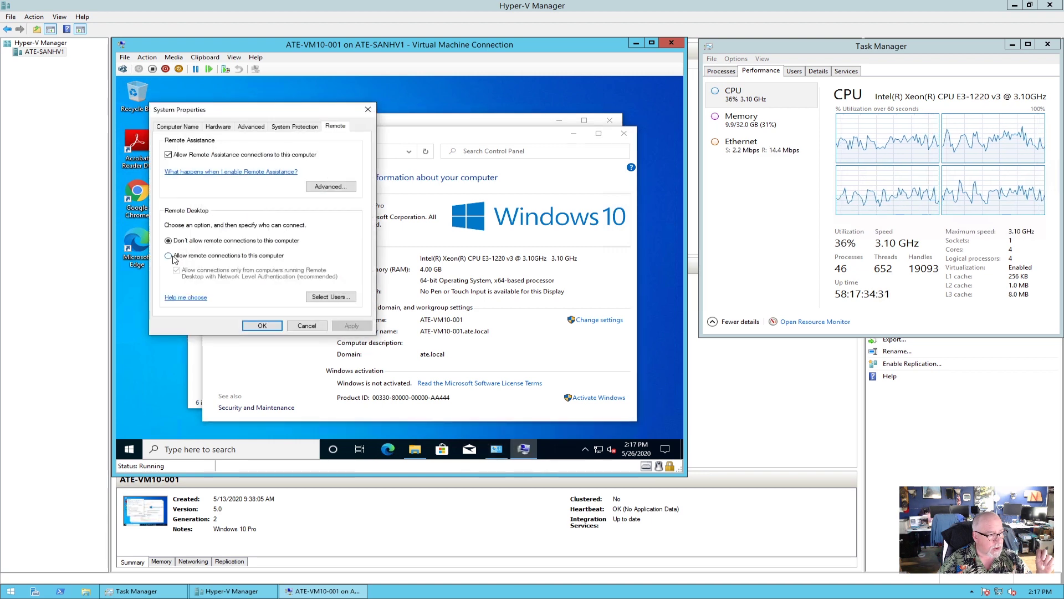
{"action": "left_click", "coordinate": [229, 257]}
Add a domain user to the Remote Desktop users, apply, and close System Properties.
{"action": "left_click", "coordinate": [330, 297]}
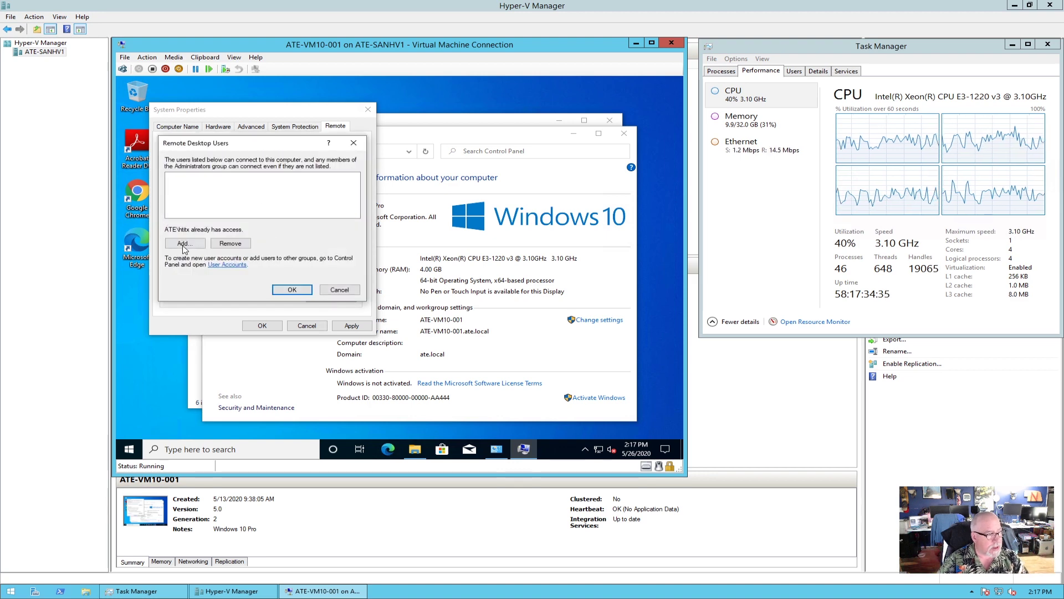
{"action": "left_click", "coordinate": [185, 246]}
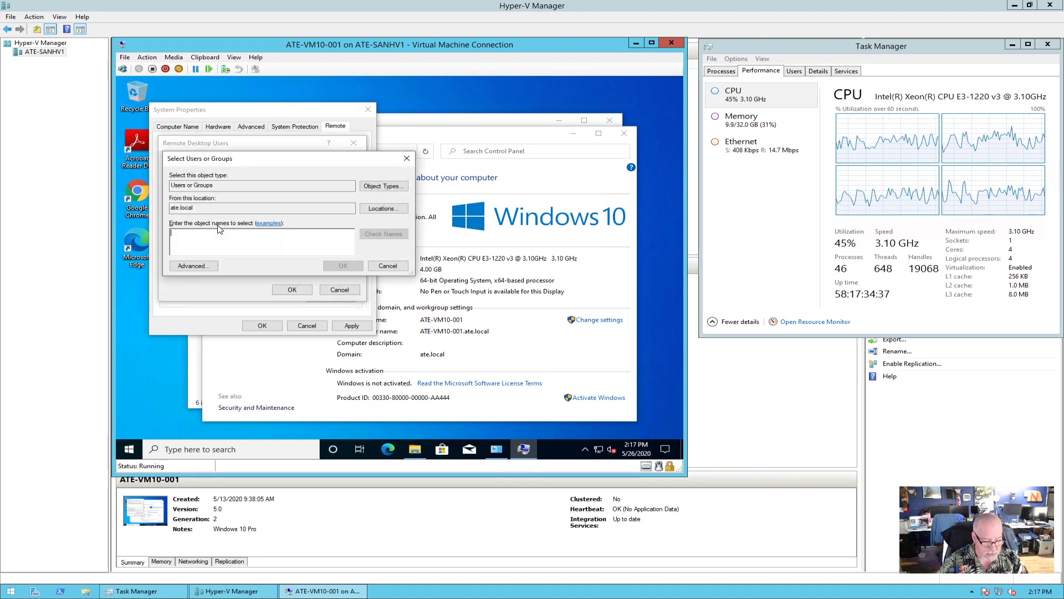
{"action": "type", "text": "mm"}
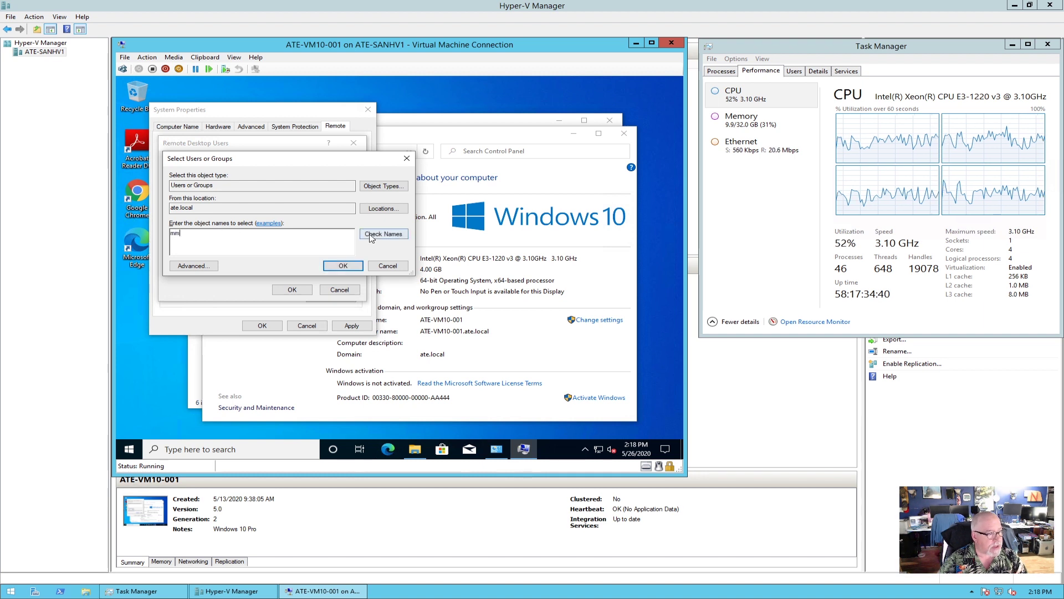
{"action": "left_click", "coordinate": [371, 235]}
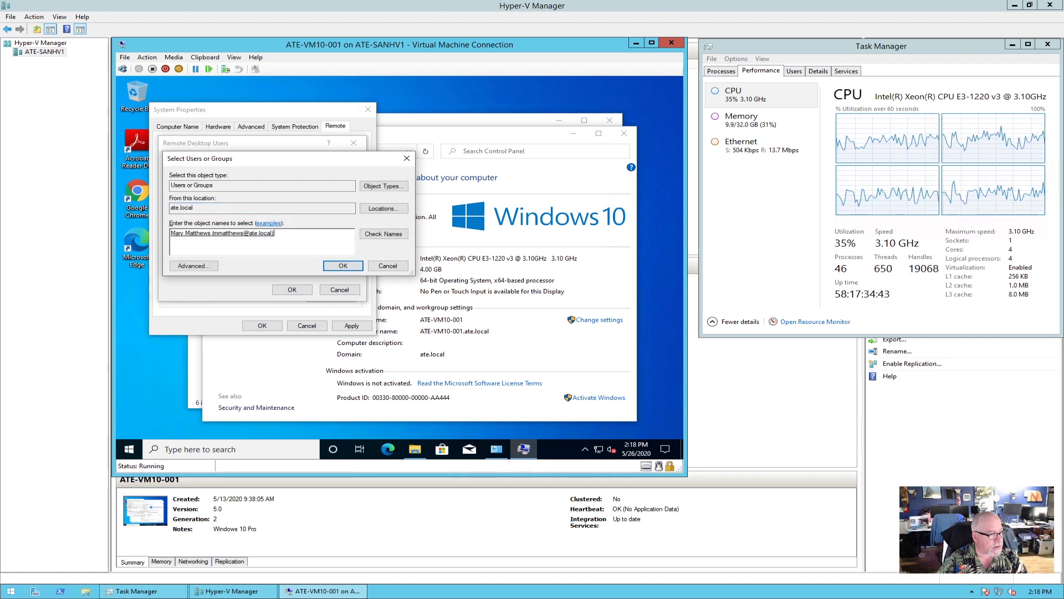
{"action": "left_click", "coordinate": [344, 267]}
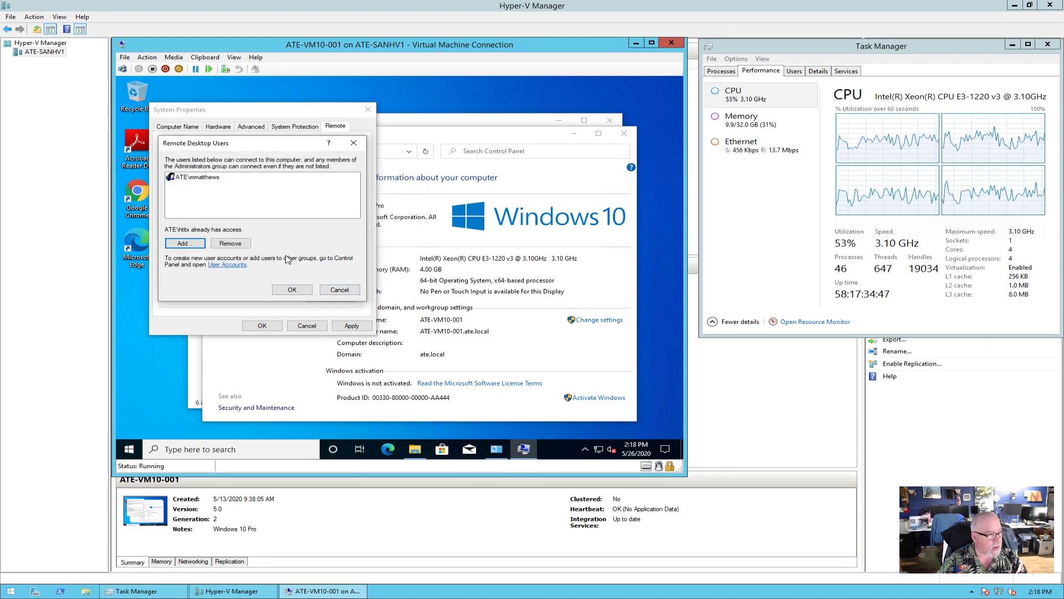
{"action": "left_click", "coordinate": [292, 290]}
{"action": "left_click", "coordinate": [352, 326]}
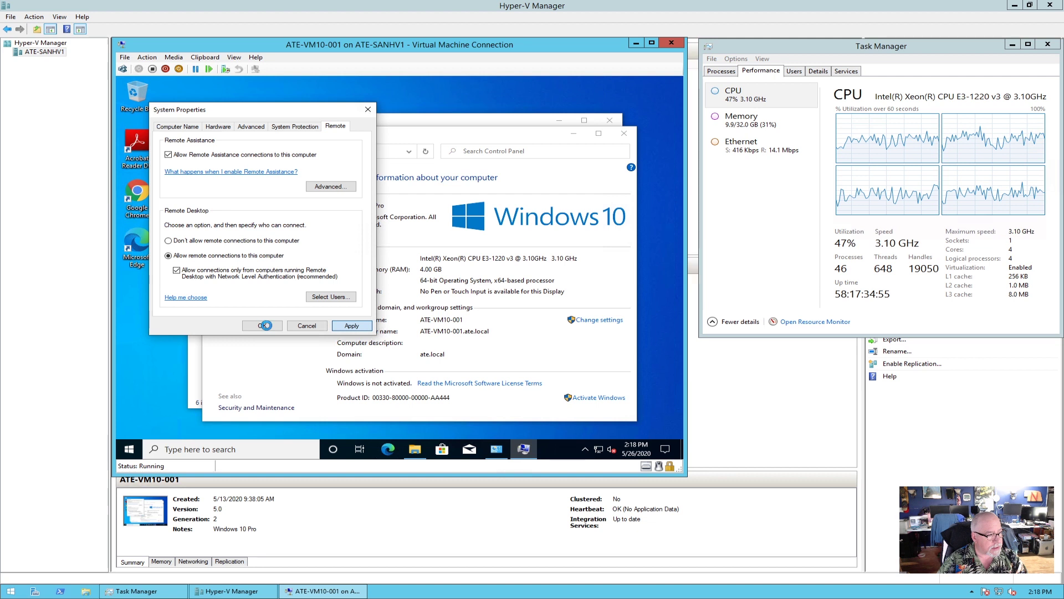
{"action": "left_click", "coordinate": [266, 326]}
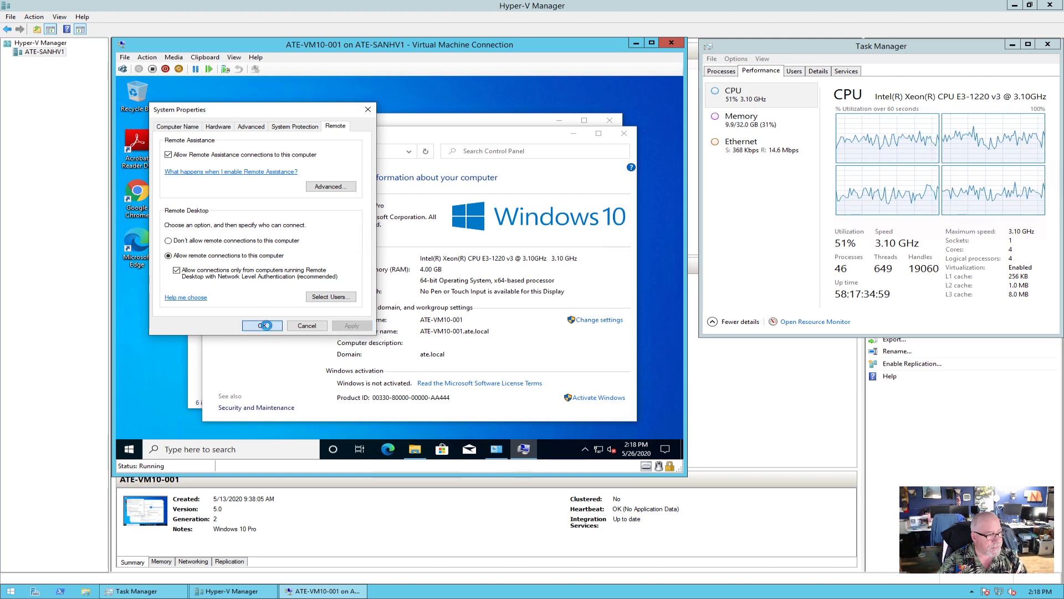
{"action": "left_click", "coordinate": [624, 133]}
Close File Explorer in the VM and check host memory and CPU usage in Task Manager.
{"action": "left_click", "coordinate": [610, 120]}
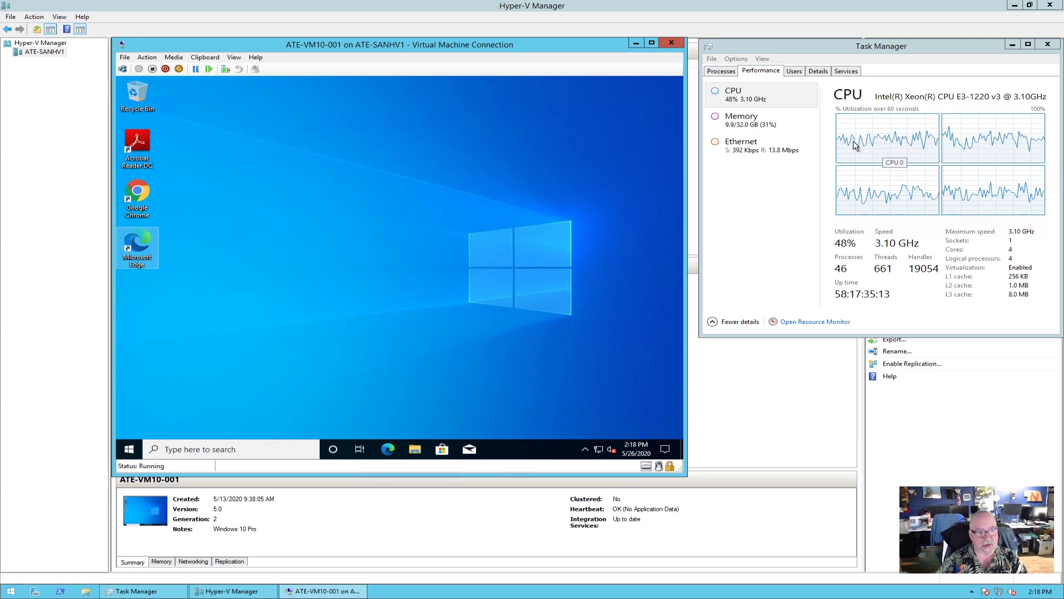
{"action": "left_click", "coordinate": [747, 123]}
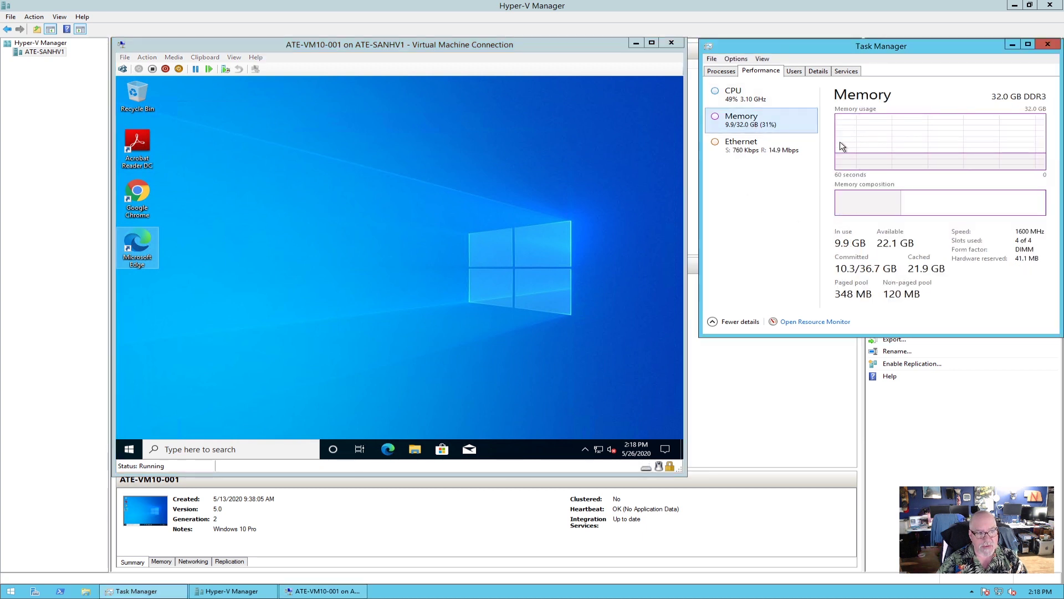
{"action": "left_click", "coordinate": [762, 99]}
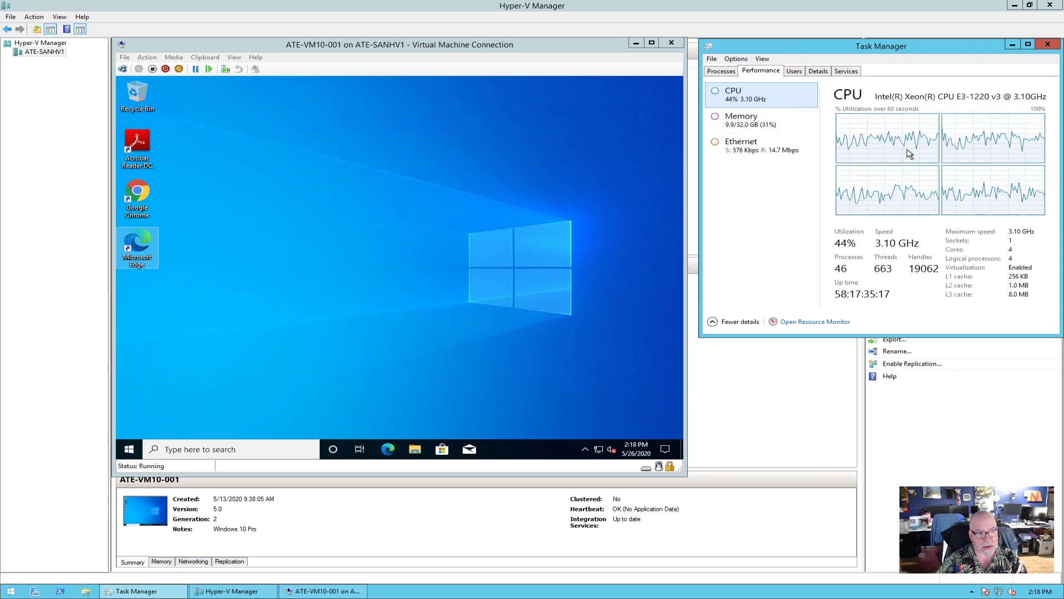